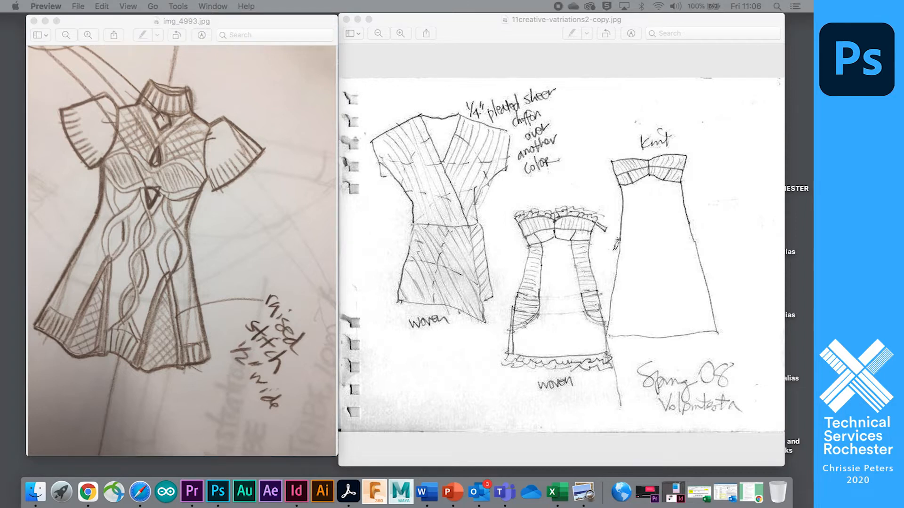
Switch to Photoshop and unlock the Background layer of img_4993.jpg
key(super+Tab)
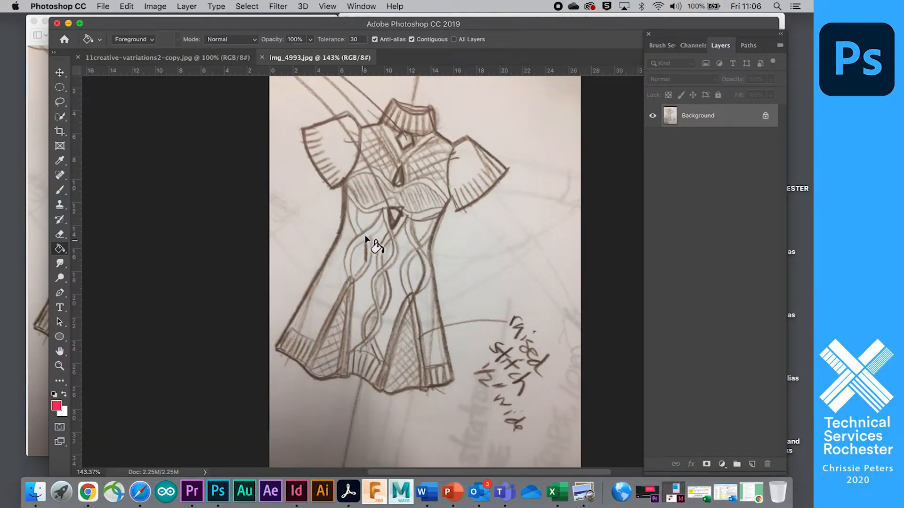
click(764, 116)
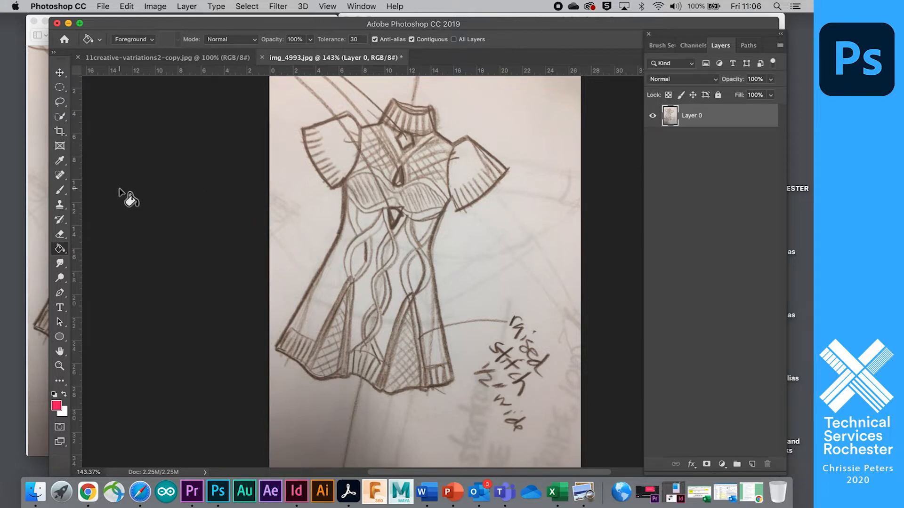
Draw a freehand Lasso selection all the way around the sketched dress, leaving a narrow margin of paper
scroll(161, 178, up, 2)
scroll(161, 179, down, 2)
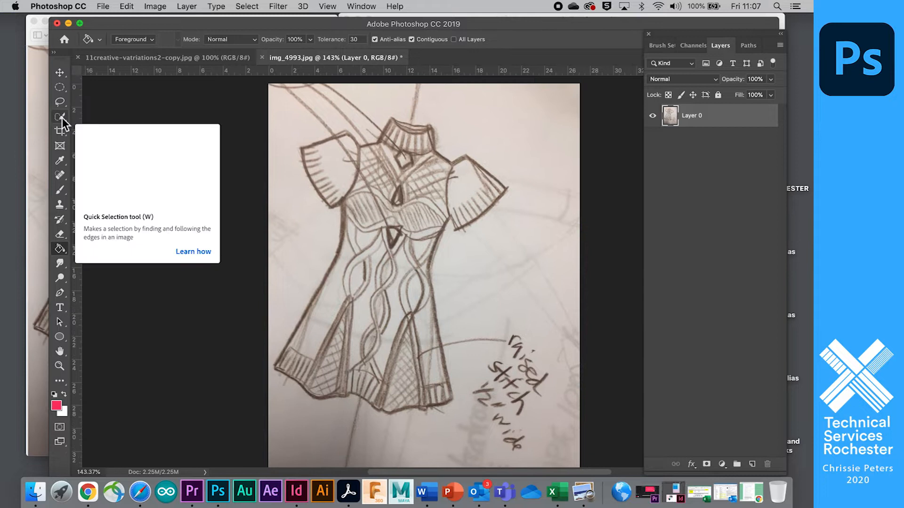
click(61, 103)
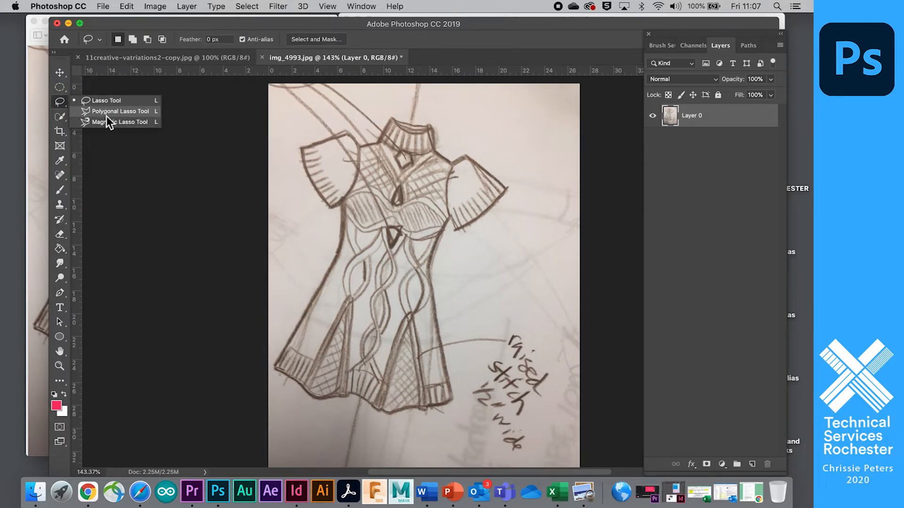
click(103, 101)
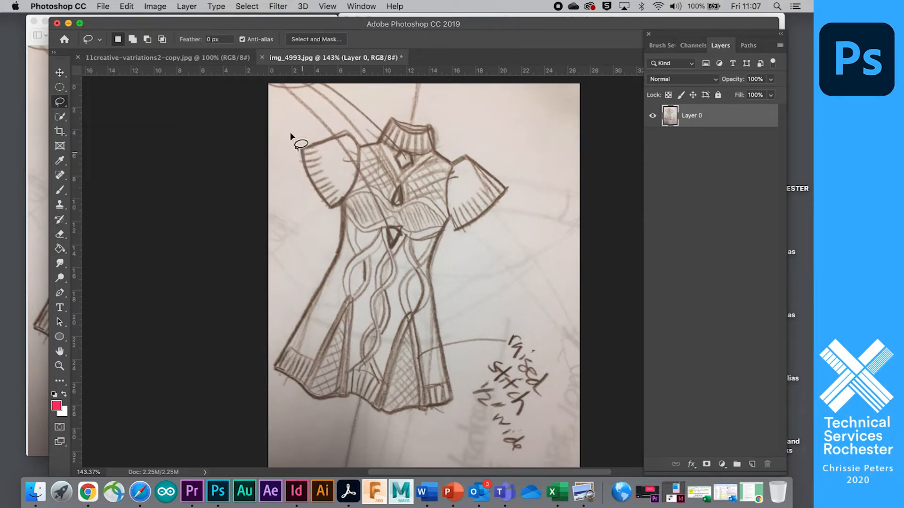
mouse_move(295, 147)
mouse_down()
mouse_move(350, 130)
mouse_move(374, 140)
mouse_move(390, 115)
mouse_move(401, 115)
mouse_move(437, 123)
mouse_move(451, 152)
mouse_move(472, 149)
mouse_move(507, 175)
mouse_move(506, 205)
mouse_move(465, 239)
mouse_move(448, 235)
mouse_move(440, 260)
mouse_up()
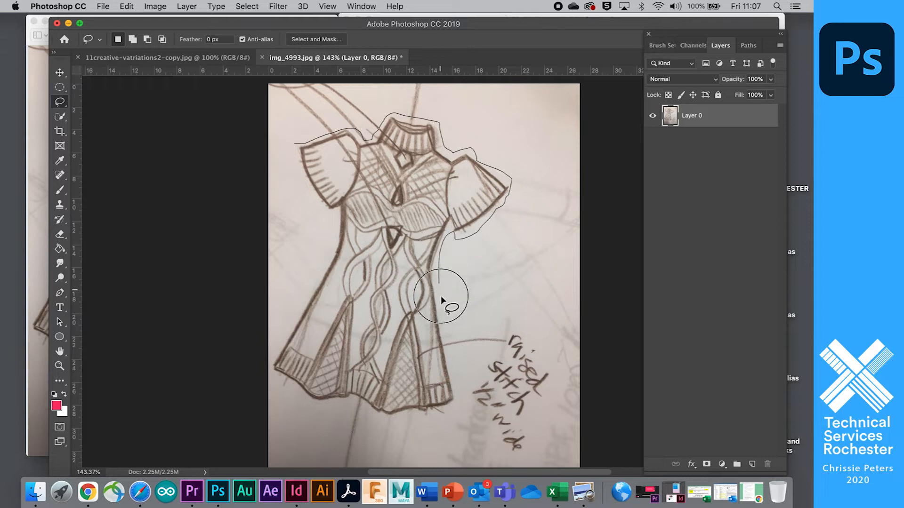
drag(449, 339, 458, 364)
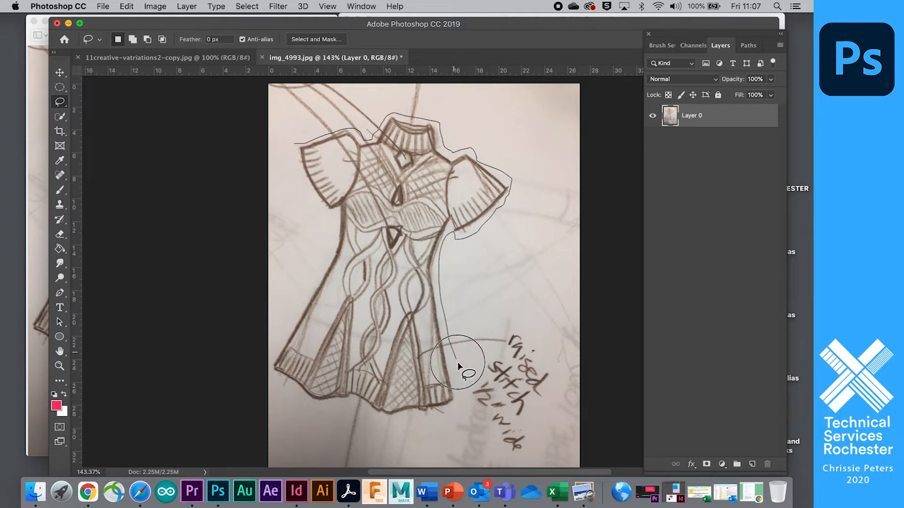
mouse_move(463, 397)
mouse_down()
mouse_move(461, 411)
mouse_move(383, 418)
mouse_move(254, 375)
mouse_move(283, 285)
mouse_move(314, 230)
mouse_move(294, 176)
mouse_move(295, 143)
mouse_up()
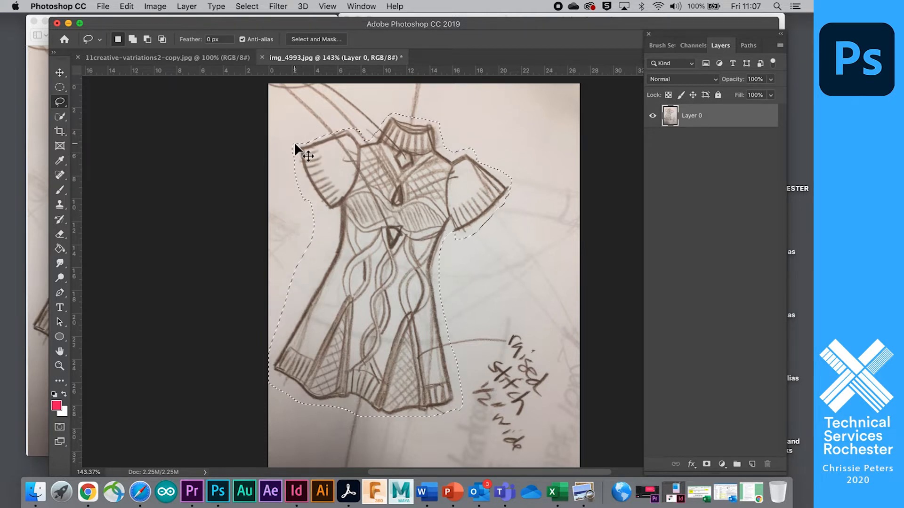
Cut the selected dress, paste it onto its own layer and hide Layer 0
key(super+x)
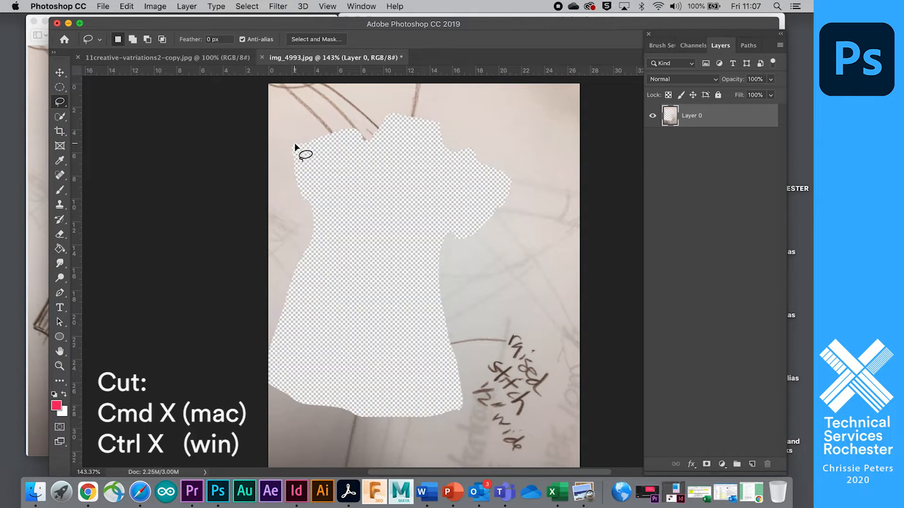
key(super+v)
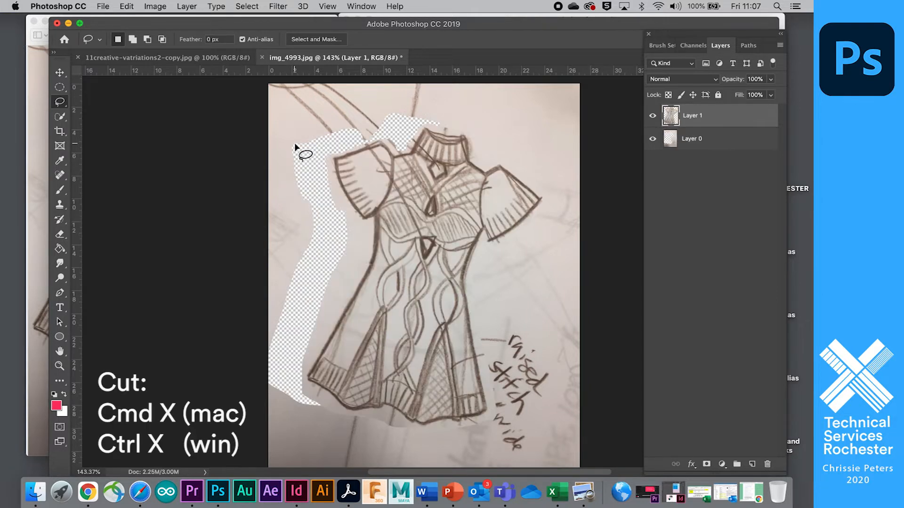
click(653, 140)
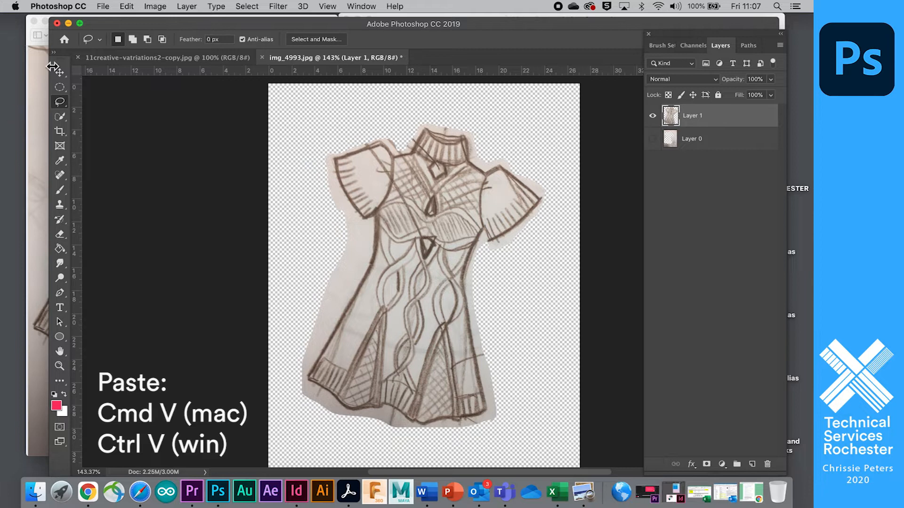
Free-transform the pasted dress with a rotation of about -10.13 degrees so it stands upright, and recentre it slightly
click(60, 73)
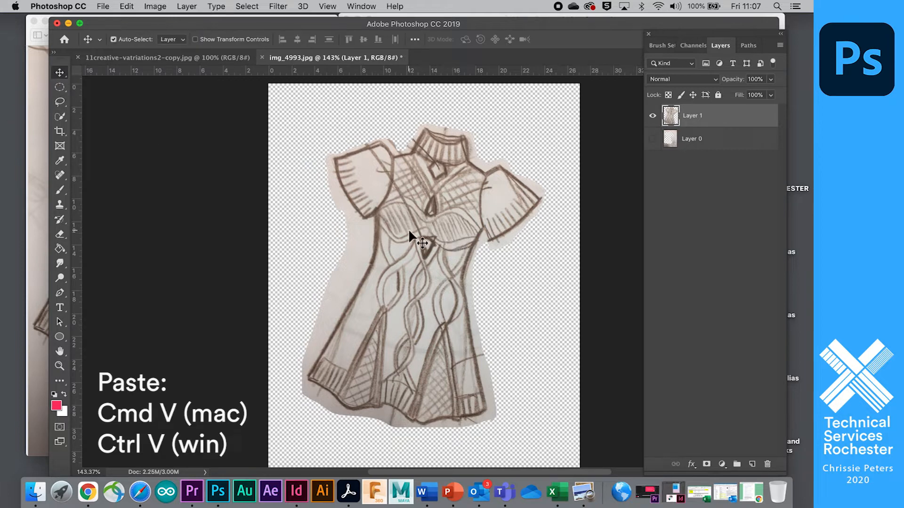
key(super+t)
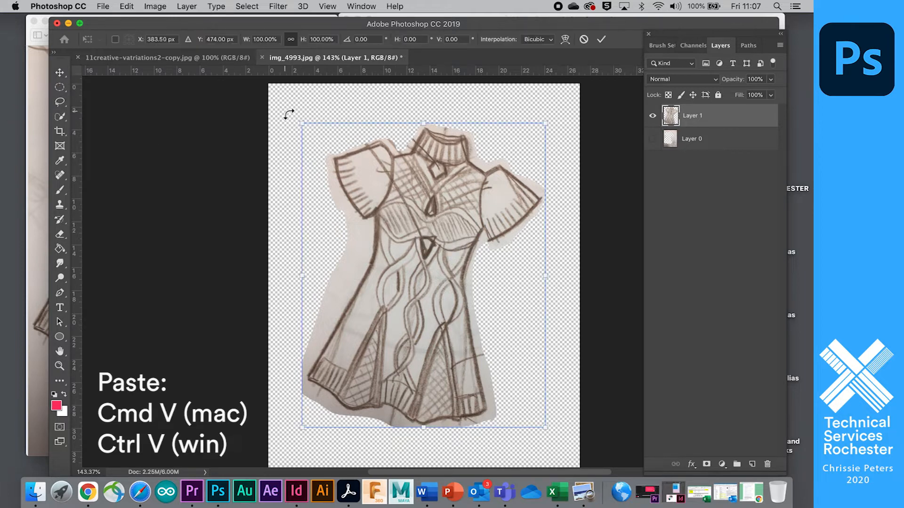
drag(290, 115, 261, 144)
drag(416, 199, 420, 198)
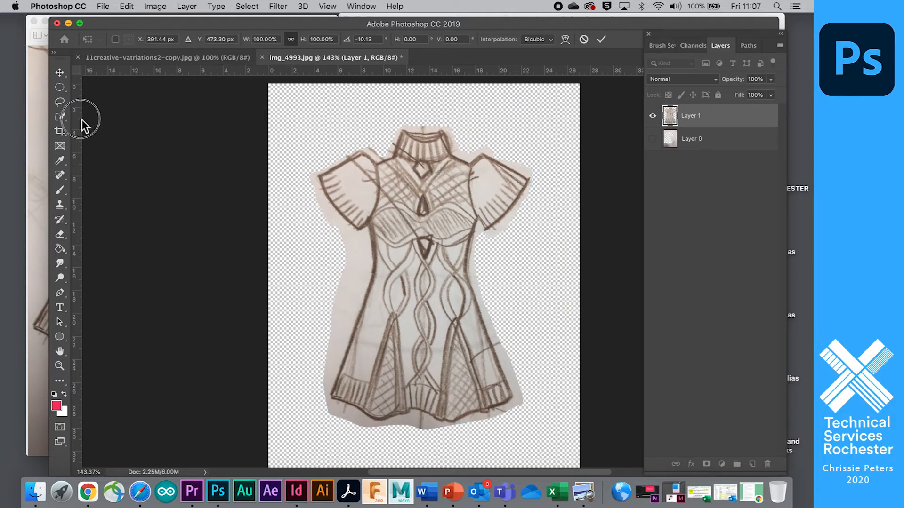
click(241, 125)
Place a vertical guide at about 13.53 cm through the dress's centre and nudge the dress to align with it
drag(83, 99, 427, 117)
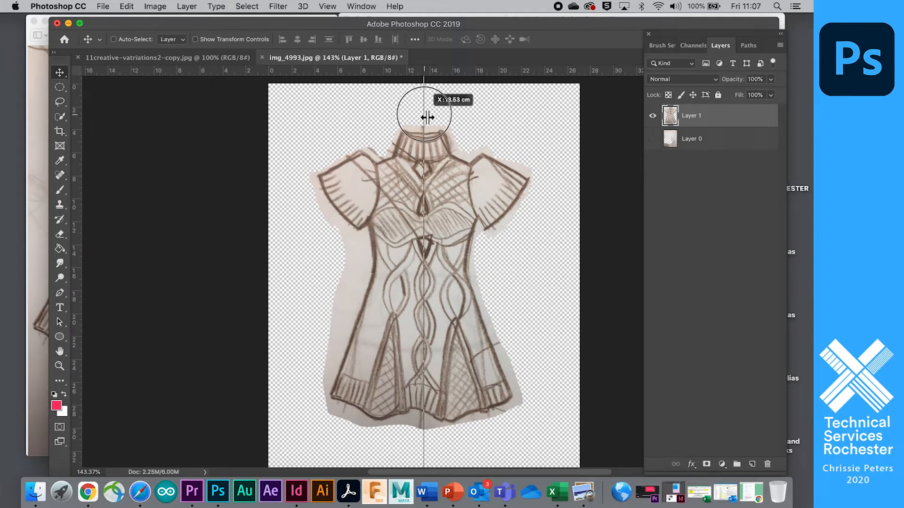
drag(427, 117, 427, 117)
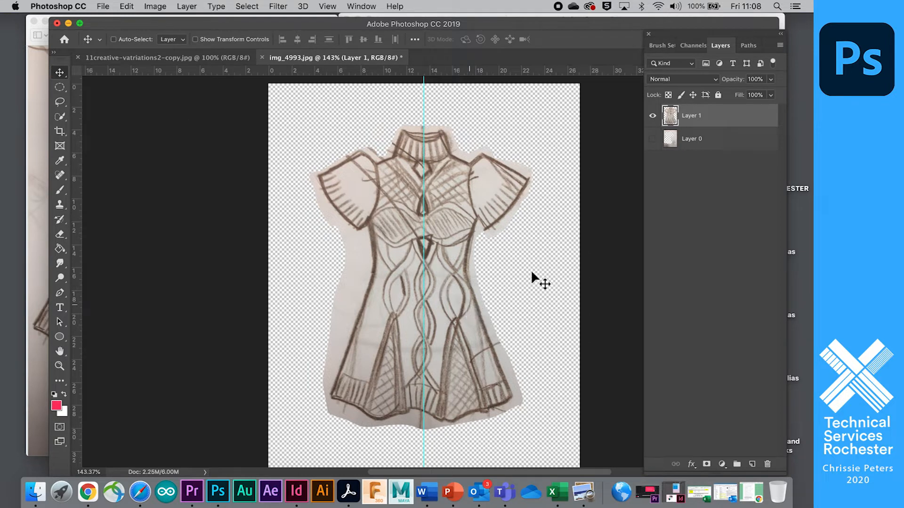
drag(461, 247, 461, 247)
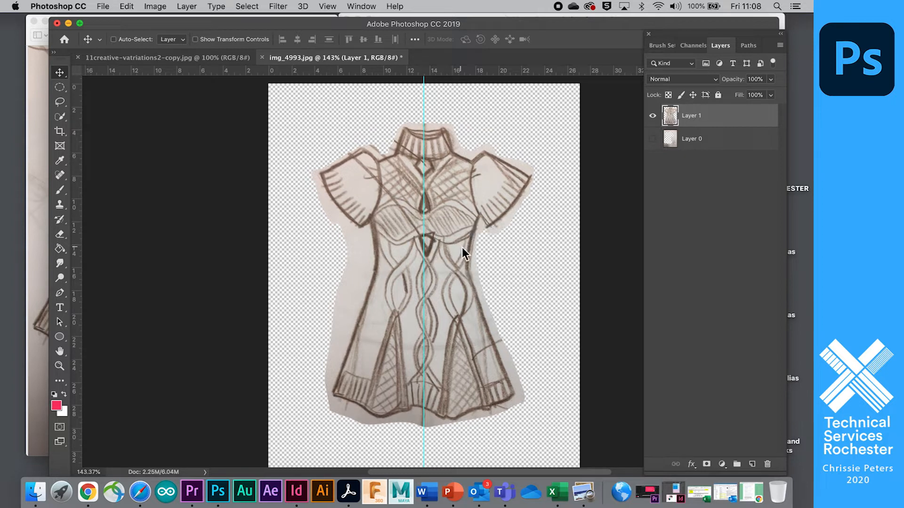
Set the Eraser to 100% opacity with the Hard Round brush, after a trial stroke beside the dress's left waist
key(super+plus)
scroll(191, 191, down, 4)
scroll(190, 190, right, 1)
scroll(191, 190, up, 3)
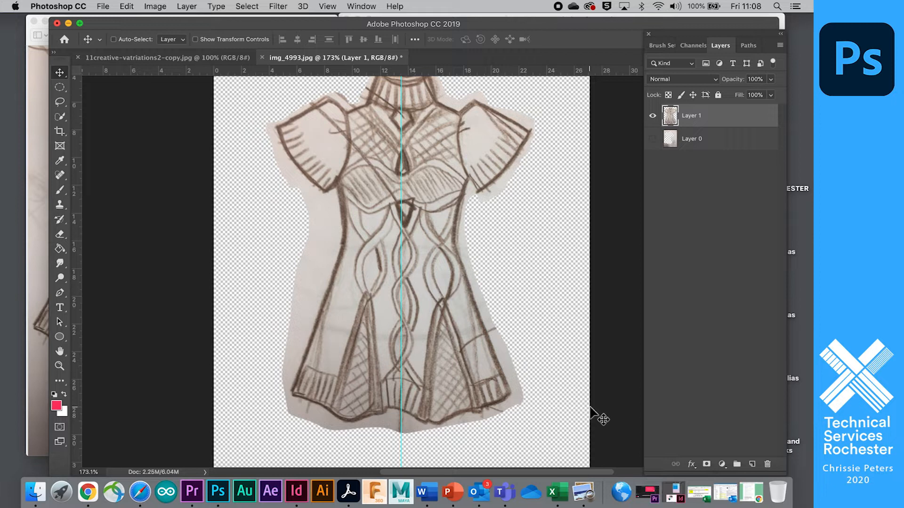
drag(65, 241, 95, 235)
mouse_move(294, 231)
mouse_down()
mouse_move(298, 208)
mouse_move(299, 256)
mouse_move(307, 232)
mouse_move(308, 240)
mouse_up()
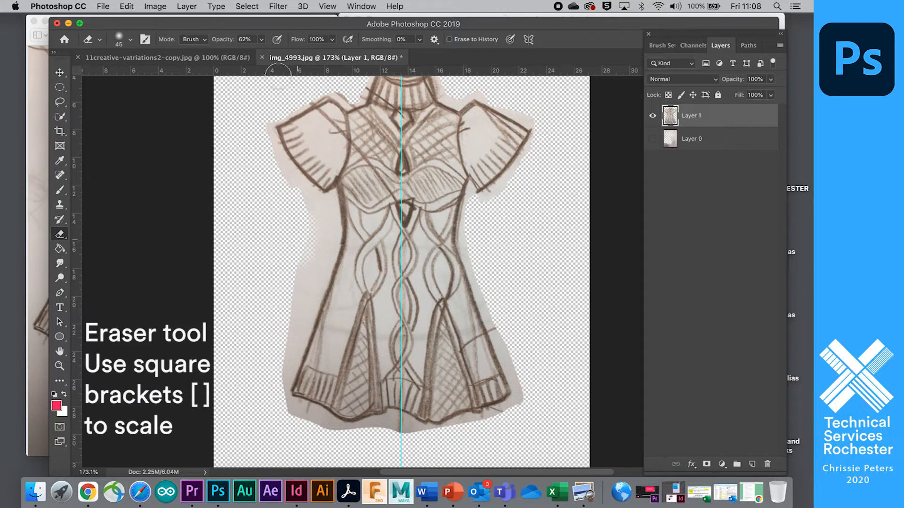
drag(262, 53, 325, 51)
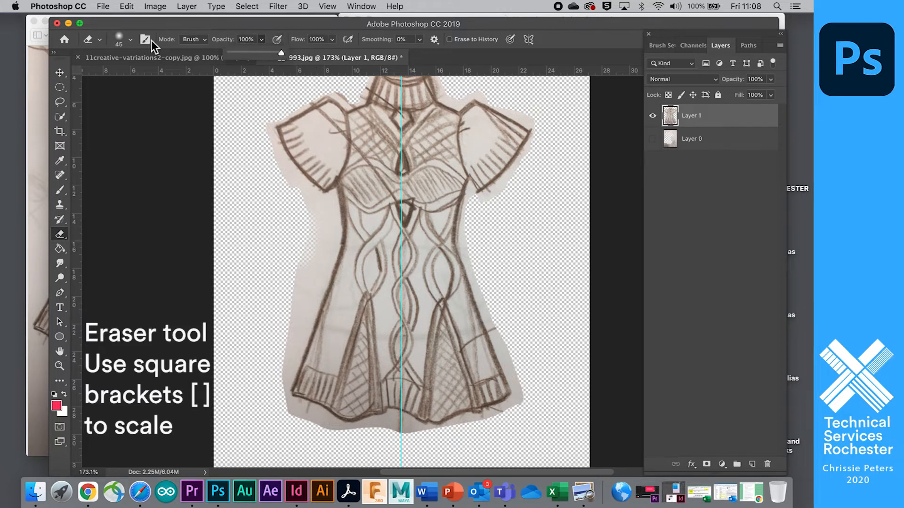
click(130, 40)
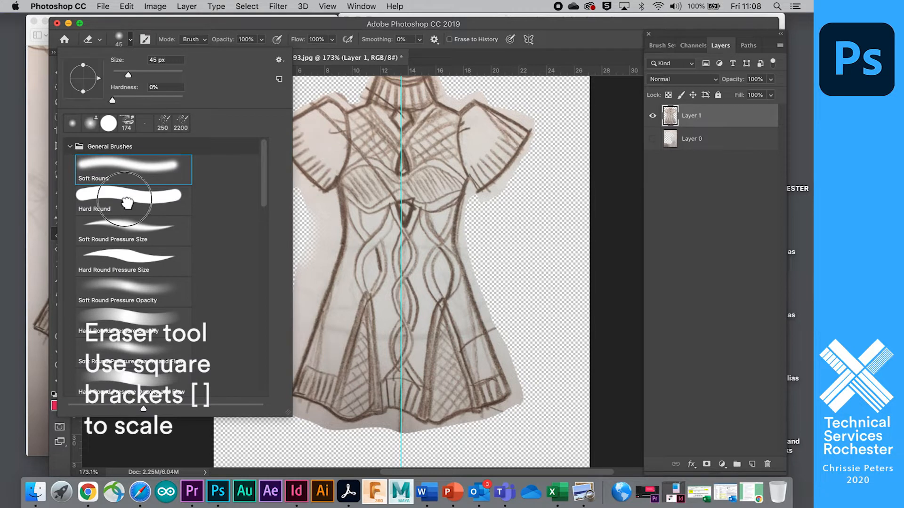
click(127, 207)
click(558, 238)
Erase the surplus paper below the left sleeve and down the skirt's left side with the 45 px eraser
mouse_move(290, 224)
mouse_down()
mouse_move(321, 235)
mouse_move(325, 223)
mouse_move(301, 313)
mouse_move(302, 255)
mouse_move(303, 280)
mouse_move(318, 219)
mouse_move(266, 156)
mouse_up()
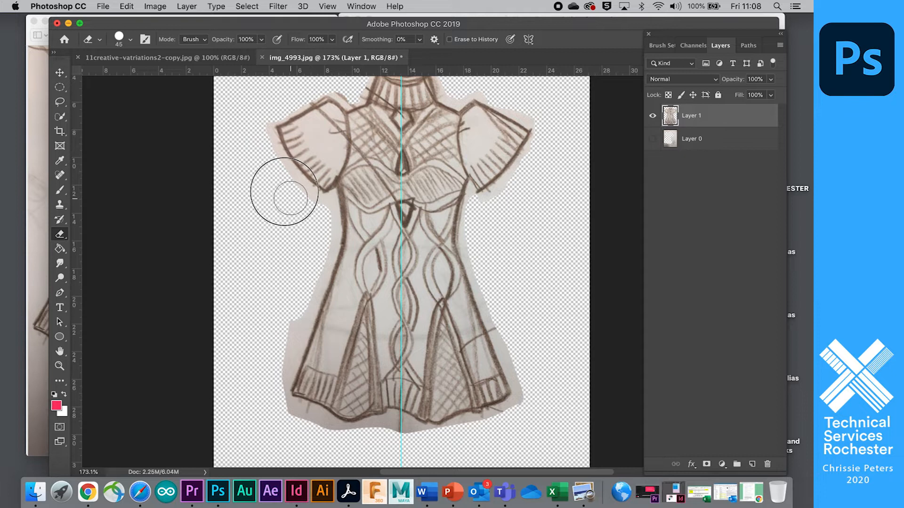
drag(316, 253, 281, 357)
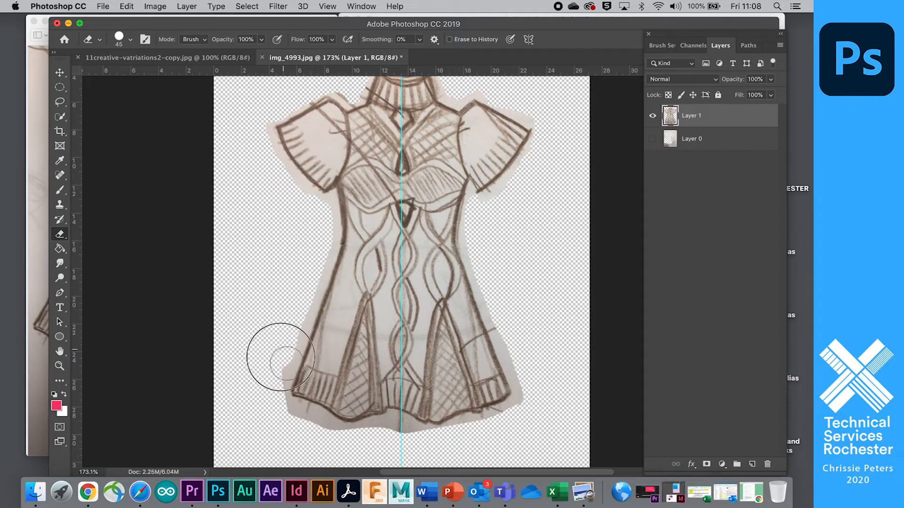
scroll(268, 424, down, 3)
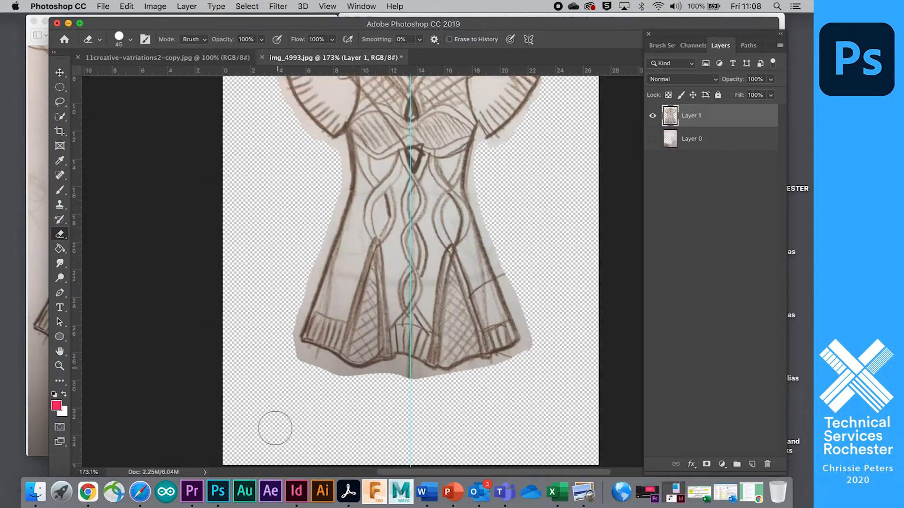
scroll(276, 427, down, 5)
scroll(276, 427, left, 2)
scroll(276, 427, up, 2)
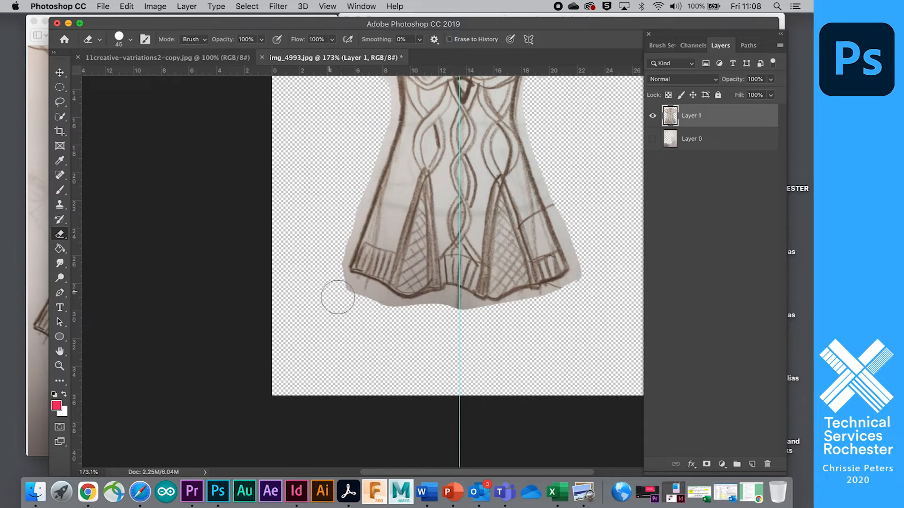
drag(343, 295, 377, 306)
Reduce the eraser to 20 px and smaller, and erase the paper below the left half of the hem, following the pencil outline
scroll(375, 306, up, 4)
scroll(360, 313, up, 4)
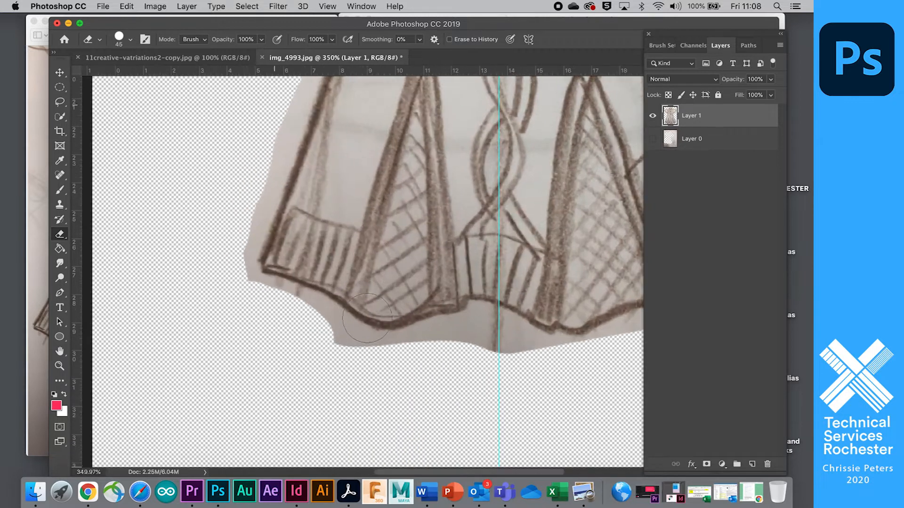
key(bracketleft)
key(bracketleft)
key(bracketleft)
key(bracketleft)
key(bracketleft)
key(bracketleft)
key(bracketleft)
key(bracketleft)
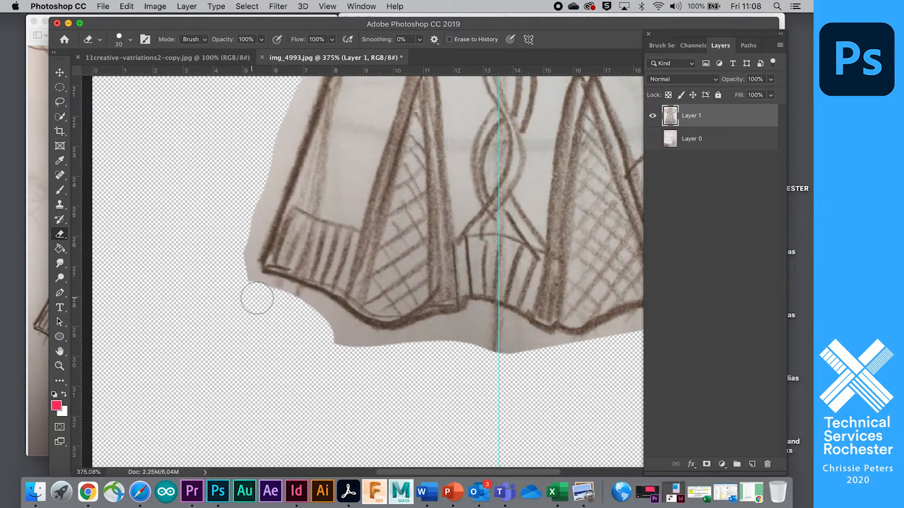
mouse_move(250, 283)
mouse_down()
mouse_move(289, 293)
mouse_move(253, 277)
mouse_move(333, 310)
mouse_move(367, 344)
mouse_move(348, 331)
mouse_move(355, 354)
mouse_move(329, 338)
mouse_move(347, 350)
mouse_move(335, 337)
mouse_move(367, 348)
mouse_move(348, 338)
mouse_move(374, 345)
mouse_move(358, 340)
mouse_move(474, 322)
mouse_move(476, 313)
mouse_move(513, 326)
mouse_move(484, 311)
mouse_move(555, 348)
mouse_move(532, 352)
mouse_move(507, 336)
mouse_move(522, 363)
mouse_up()
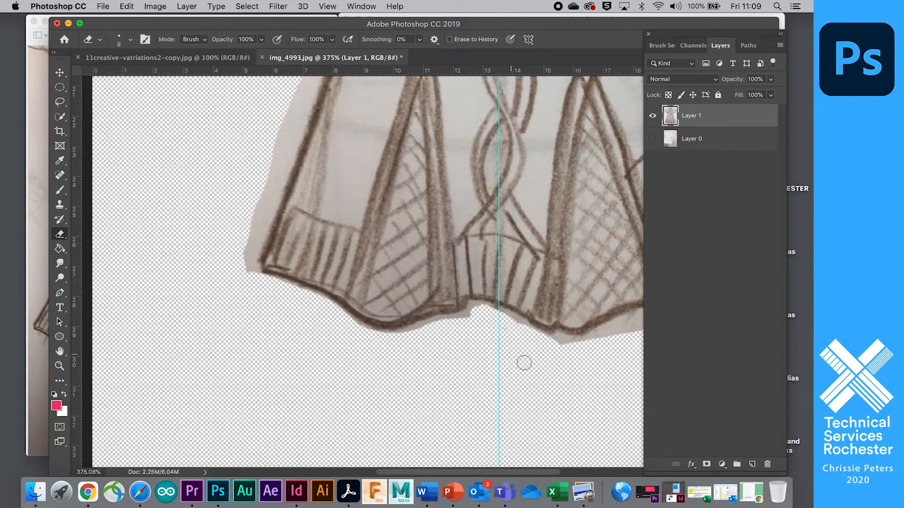
Enlarge the eraser to 30 px and erase the paper around the right half of the hem
scroll(523, 363, right, 8)
key(])
key(])
key(])
key(])
mouse_move(527, 135)
mouse_down()
mouse_move(585, 306)
mouse_move(585, 287)
mouse_move(571, 310)
mouse_move(535, 331)
mouse_move(421, 368)
mouse_up()
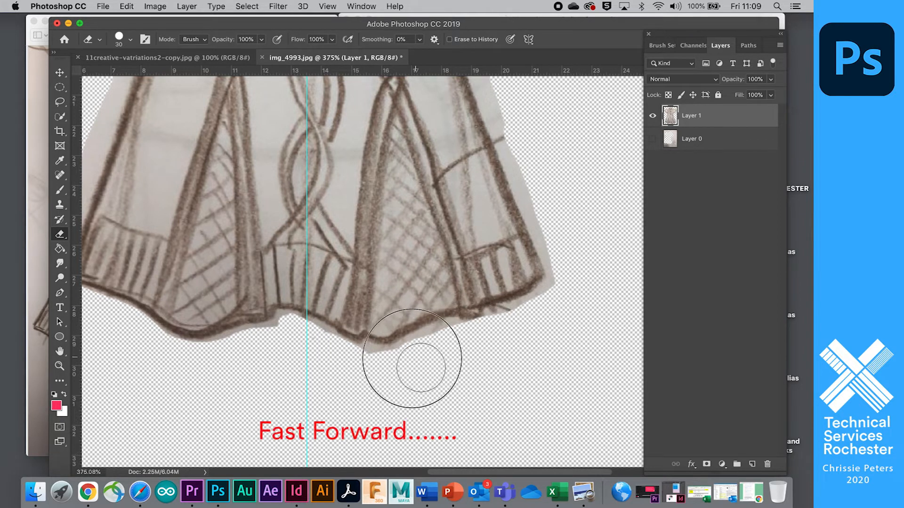
Erase the surplus paper along the right side of the skirt and waist with the 30 px eraser
scroll(380, 376, up, 8)
drag(486, 294, 521, 403)
scroll(520, 402, down, 5)
mouse_move(458, 208)
mouse_down()
mouse_move(472, 269)
mouse_move(511, 356)
mouse_up()
click(473, 260)
click(464, 267)
scroll(448, 246, up, 8)
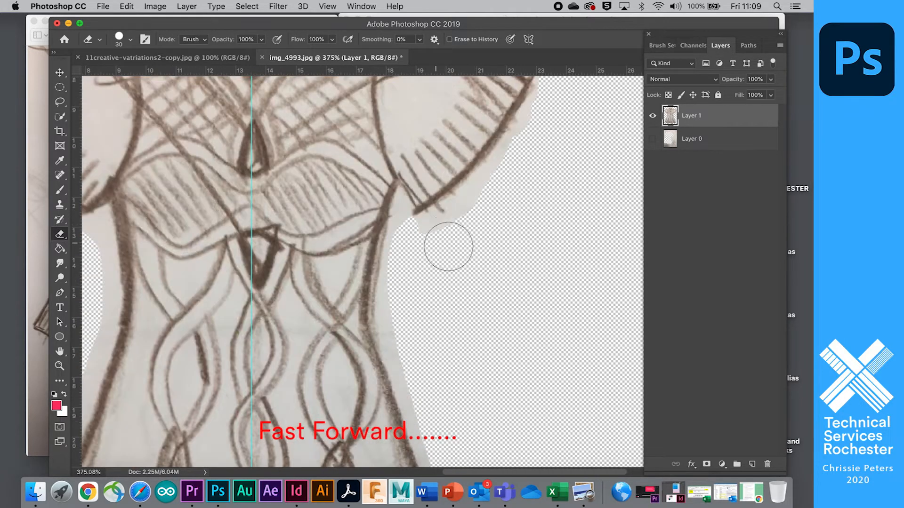
Shrink the eraser to 7 px and erase the paper along the right sleeve's cuff edge
key(bracketleft)
key(bracketleft)
key(bracketleft)
key(bracketleft)
key(bracketleft)
scroll(465, 193, up, 2)
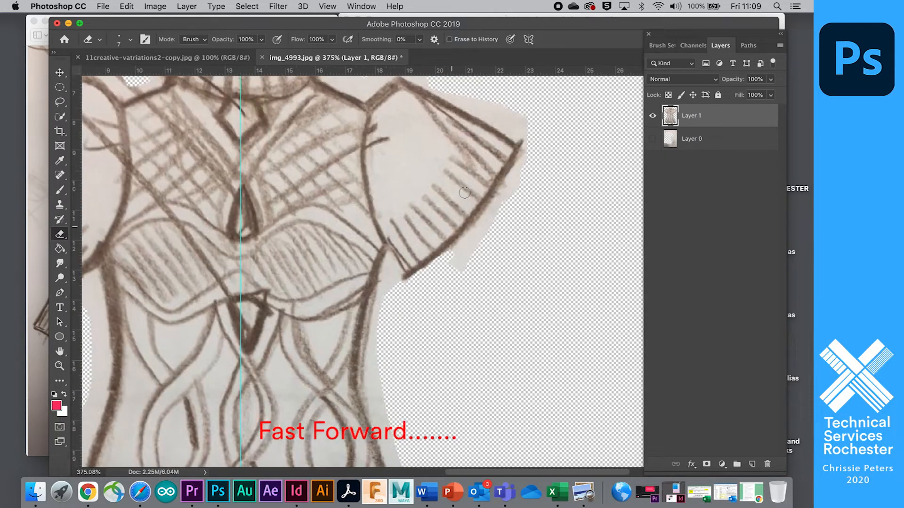
scroll(465, 192, up, 2)
mouse_move(510, 159)
mouse_down()
mouse_move(462, 232)
mouse_move(462, 279)
mouse_up()
Enlarge the eraser to 25 px and erase the paper under the right sleeve and down the right waist
key(bracketright)
key(bracketright)
key(bracketright)
key(bracketright)
key(bracketleft)
key(bracketleft)
scroll(381, 264, down, 3)
key(bracketright)
mouse_move(377, 226)
mouse_down()
mouse_move(367, 240)
mouse_move(369, 319)
mouse_up()
drag(380, 319, 398, 363)
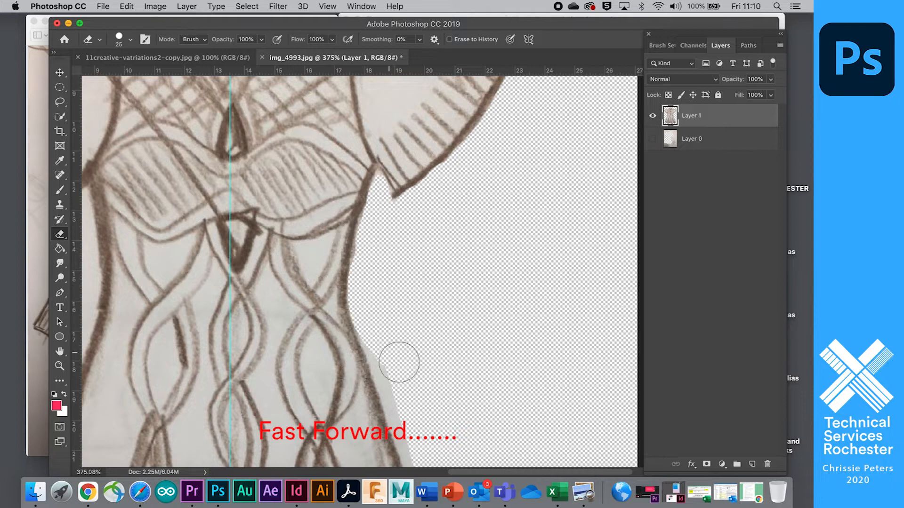
Adjust the eraser size and erase the paper along the upper right edge of the skirt
scroll(398, 363, down, 5)
key(bracketleft)
key(bracketleft)
key(bracketleft)
key(bracketleft)
key(bracketright)
key(bracketright)
key(bracketright)
drag(369, 209, 411, 340)
Reduce the eraser to 9 px and trim the remaining paper from the skirt's lower right edge and along the hem
key(bracketleft)
key(bracketleft)
key(bracketleft)
scroll(390, 243, down, 5)
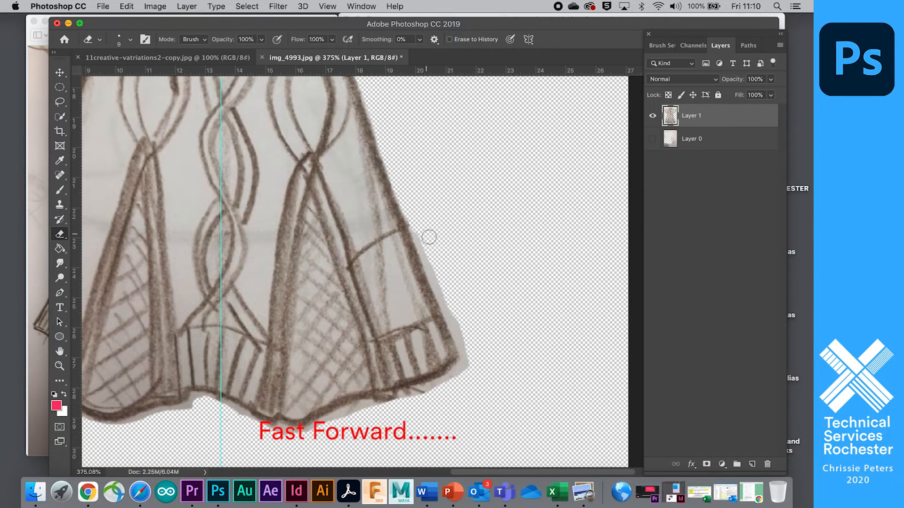
mouse_move(455, 319)
mouse_down()
mouse_move(429, 256)
mouse_move(464, 346)
mouse_move(461, 371)
mouse_move(435, 388)
mouse_move(446, 387)
mouse_move(325, 414)
mouse_move(283, 438)
mouse_move(202, 399)
mouse_move(141, 423)
mouse_up()
Enlarge the eraser to 25 px and erase the paper around the skirt's lower left corner
scroll(145, 426, up, 2)
scroll(145, 426, left, 8)
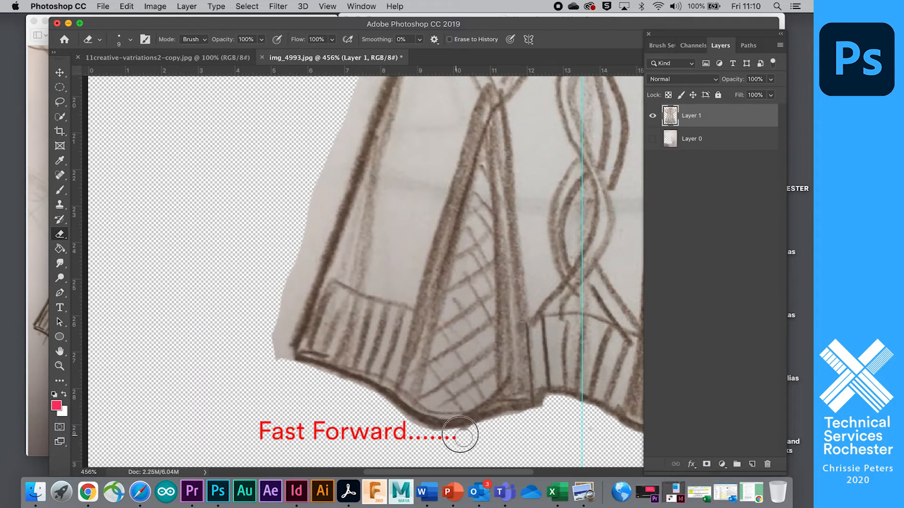
click(282, 351)
key(bracketright)
key(bracketright)
key(bracketright)
key(bracketright)
click(266, 332)
mouse_move(272, 329)
mouse_down()
mouse_move(358, 131)
mouse_move(287, 345)
mouse_up()
Erase the paper along the left side of the skirt up to the waist in straight strokes
scroll(276, 371, up, 2)
scroll(275, 371, up, 5)
scroll(275, 371, right, 3)
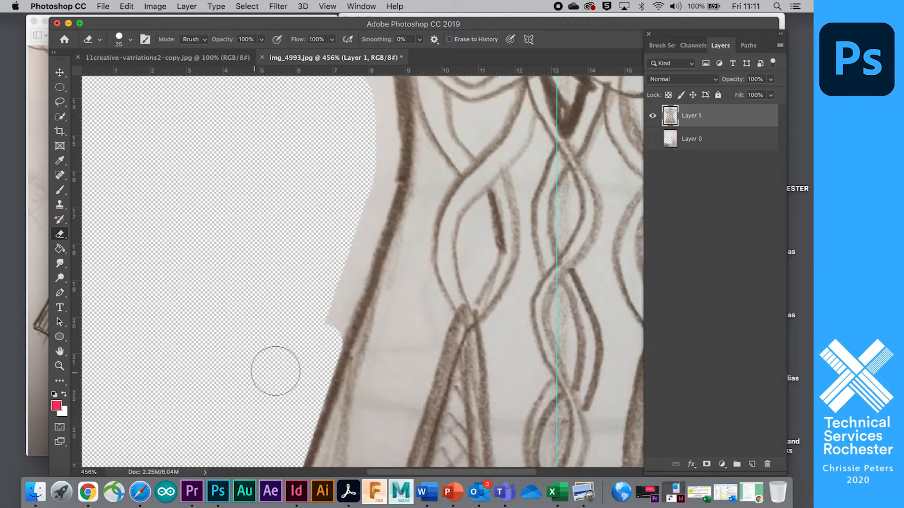
click(279, 373)
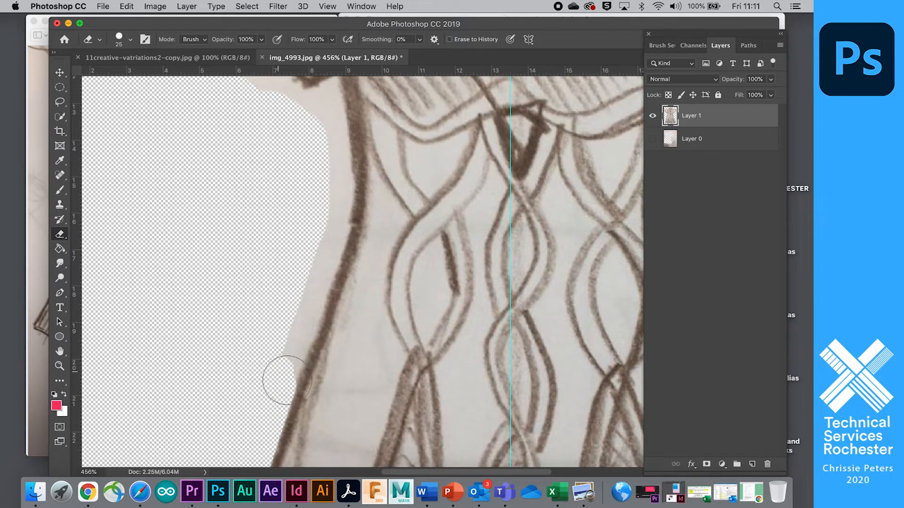
click(281, 377)
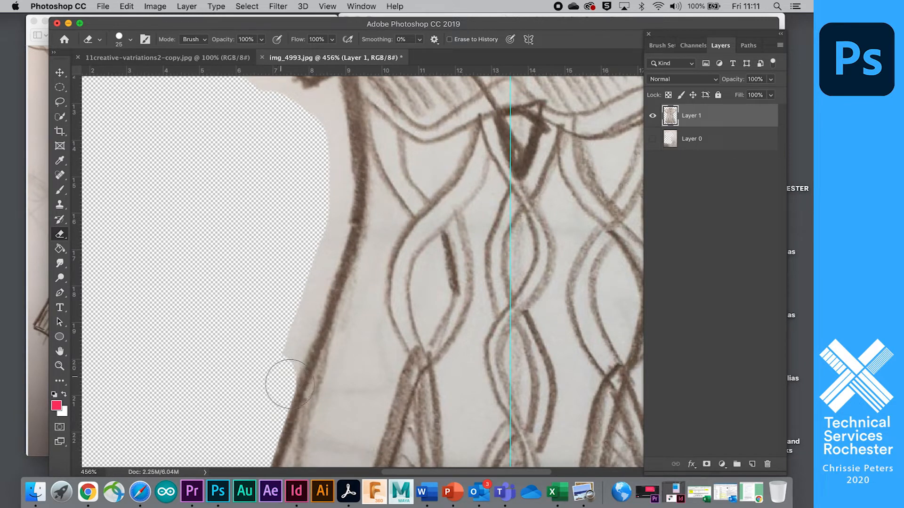
shift+click(339, 242)
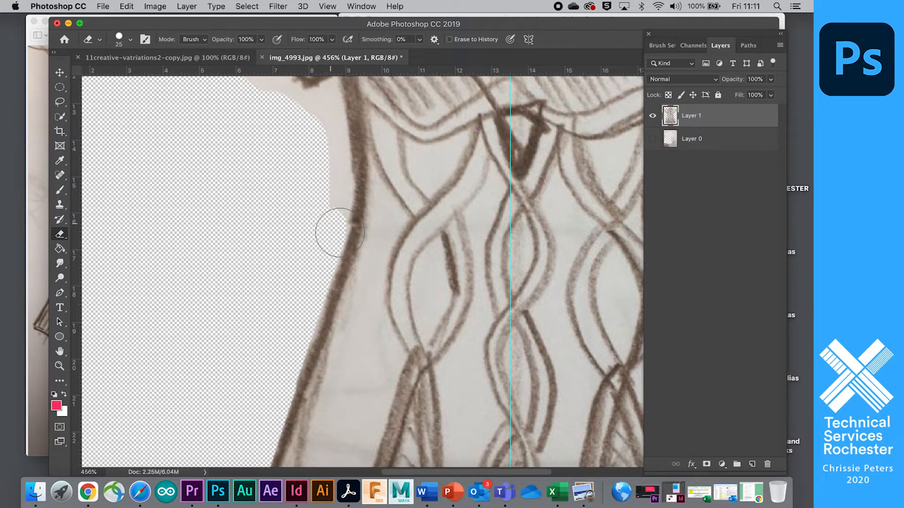
Shrink the eraser to 7 px and erase the paper along the left waist up to the underarm
scroll(332, 232, up, 5)
key(bracketleft)
key(bracketleft)
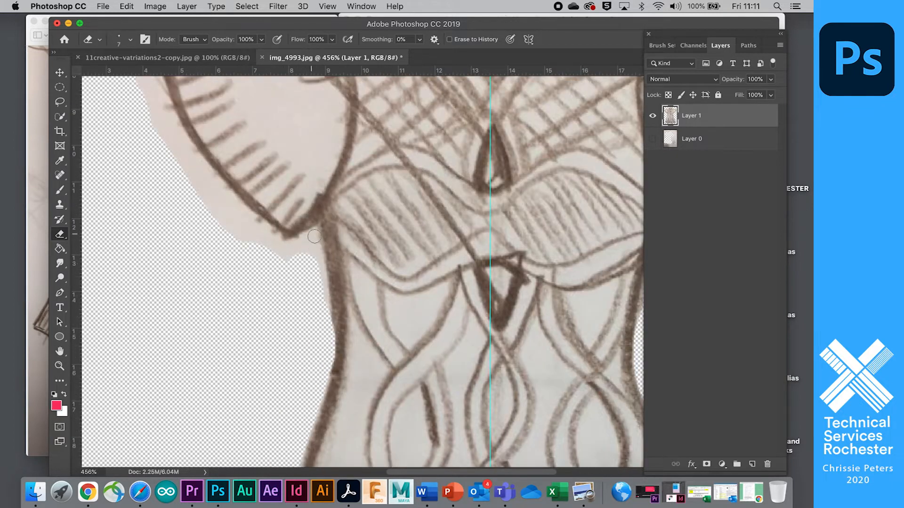
key(bracketright)
shift+click(330, 345)
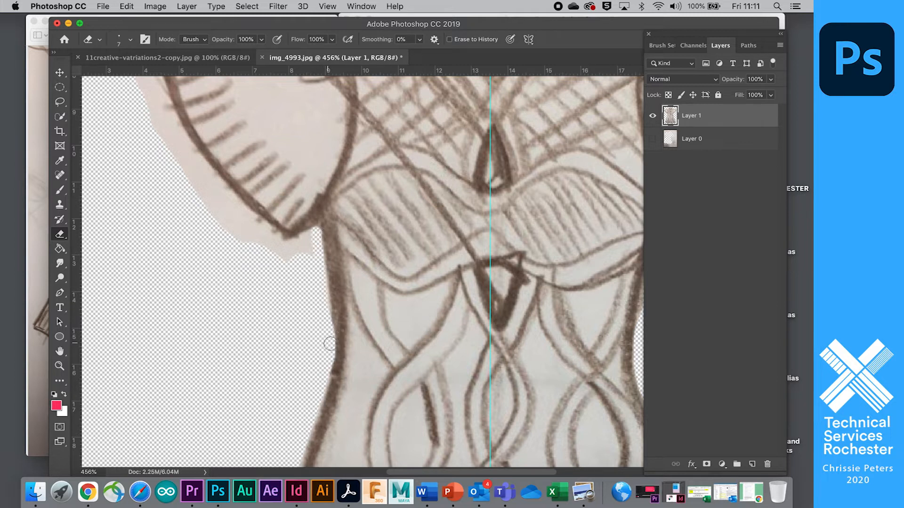
Undo the stray stroke beneath the left sleeve and erase the paper along the sleeve's lower edge with a 10 px eraser
drag(316, 233, 303, 238)
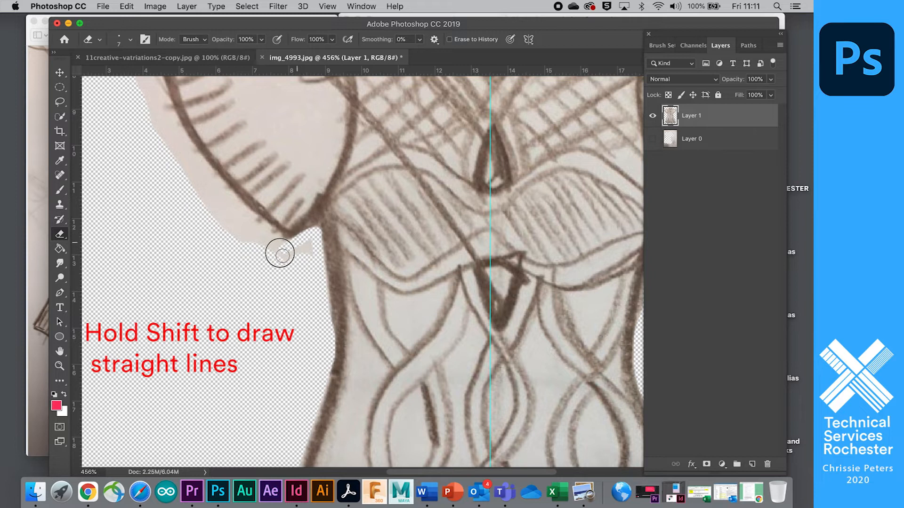
key(bracketleft)
key(super+z)
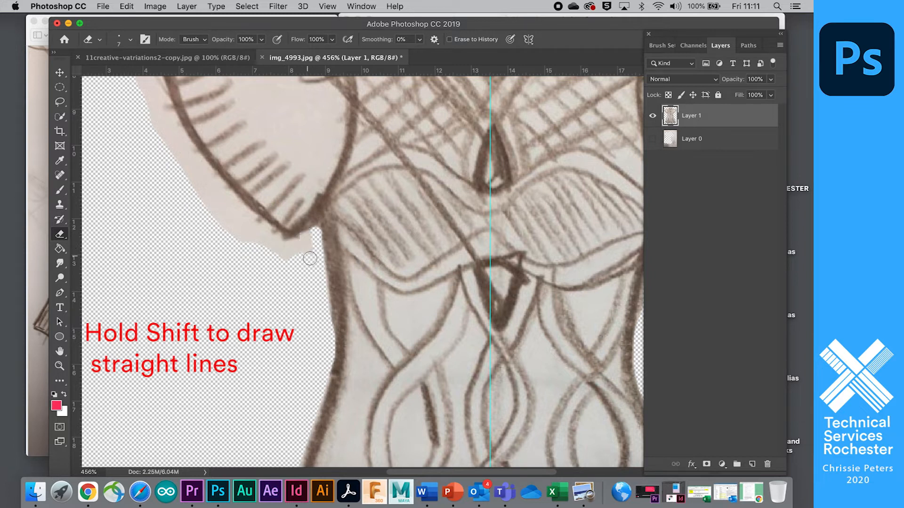
mouse_move(318, 246)
mouse_down()
mouse_move(282, 254)
mouse_move(307, 241)
mouse_move(281, 255)
mouse_move(309, 251)
mouse_move(287, 264)
mouse_move(309, 251)
mouse_move(280, 250)
mouse_move(264, 238)
mouse_move(289, 250)
mouse_move(240, 215)
mouse_move(238, 239)
mouse_move(175, 192)
mouse_move(219, 236)
mouse_move(244, 229)
mouse_move(178, 160)
mouse_up()
scroll(240, 217, up, 1)
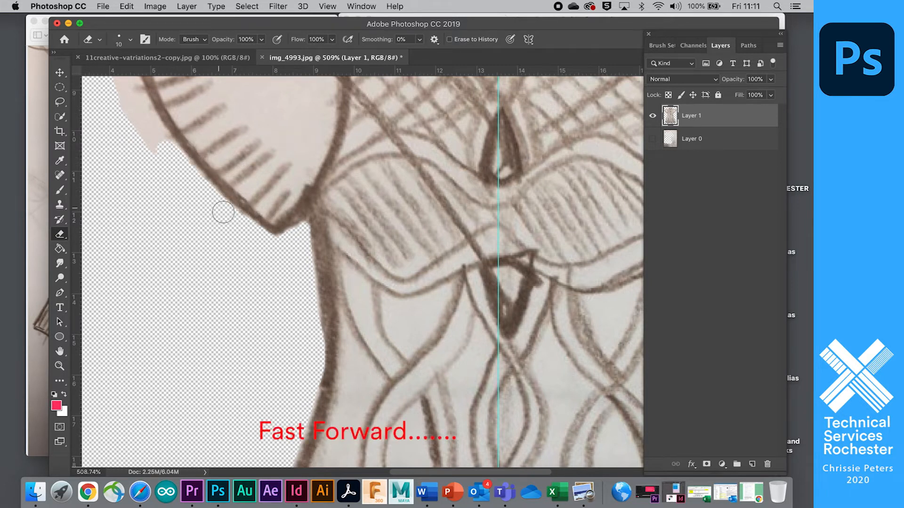
Enlarge the eraser and clear the wider paper areas around the left sleeve
scroll(231, 212, up, 5)
scroll(231, 212, left, 4)
key(bracketright)
key(bracketright)
key(bracketright)
mouse_move(250, 206)
mouse_down()
mouse_move(280, 280)
mouse_move(310, 329)
mouse_move(254, 203)
mouse_move(421, 113)
mouse_up()
Reduce the eraser and trim the remaining paper along the upper edge of the left sleeve and shoulder
key(bracketleft)
key(bracketleft)
key(bracketleft)
key(bracketleft)
key(bracketleft)
mouse_move(273, 195)
mouse_down()
mouse_move(443, 121)
mouse_move(465, 120)
mouse_move(494, 146)
mouse_move(485, 157)
mouse_move(440, 116)
mouse_move(515, 141)
mouse_up()
Resize the eraser to 10 px and erase the paper around the collar
scroll(515, 141, right, 6)
scroll(514, 141, up, 5)
key(bracketright)
key(bracketright)
mouse_move(389, 237)
mouse_down()
mouse_move(403, 194)
mouse_move(493, 157)
mouse_move(584, 156)
mouse_move(494, 170)
mouse_move(433, 157)
mouse_up()
mouse_move(586, 165)
mouse_down()
mouse_move(582, 156)
mouse_move(612, 208)
mouse_up()
Erase the paper above the right shoulder and along the right sleeve's upper edge out to the cuff
scroll(557, 213, right, 5)
mouse_move(454, 207)
mouse_down()
mouse_move(445, 229)
mouse_move(517, 250)
mouse_move(489, 265)
mouse_move(448, 244)
mouse_move(404, 152)
mouse_move(512, 259)
mouse_move(599, 256)
mouse_move(569, 236)
mouse_move(537, 240)
mouse_up()
scroll(518, 256, right, 5)
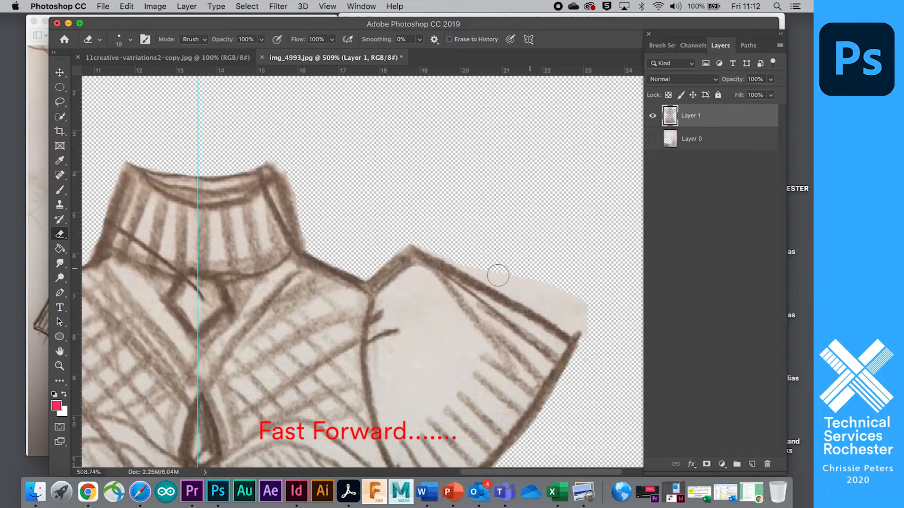
mouse_move(499, 272)
mouse_down()
mouse_move(549, 295)
mouse_move(584, 330)
mouse_move(567, 333)
mouse_up()
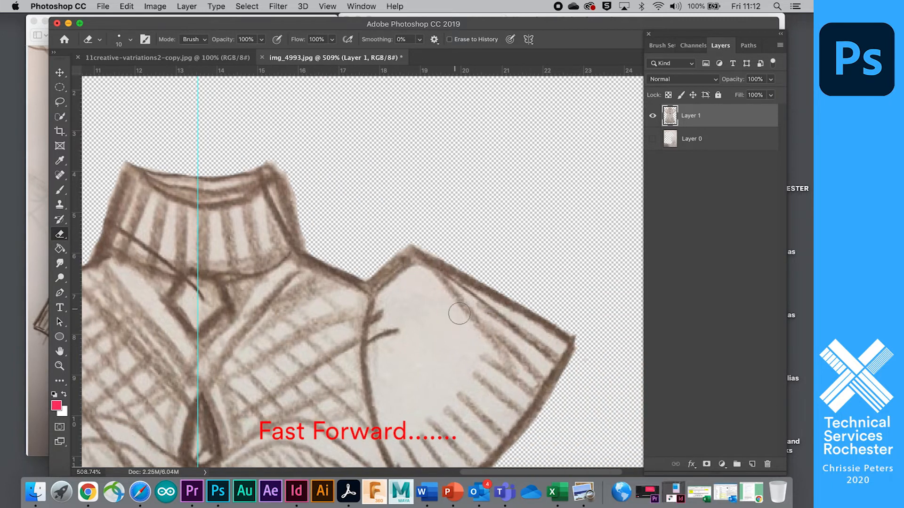
scroll(458, 312, down, 10)
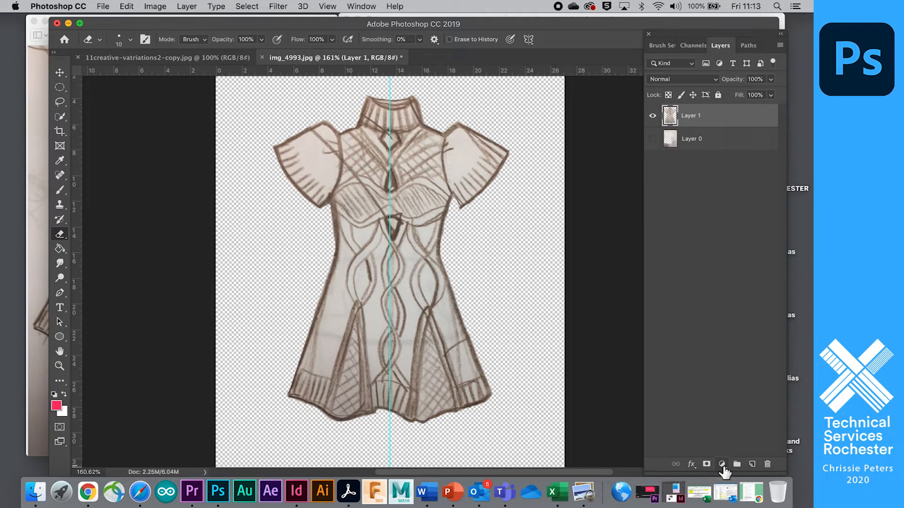
Add a Black & White adjustment layer with the Default preset above the dress layer
click(723, 466)
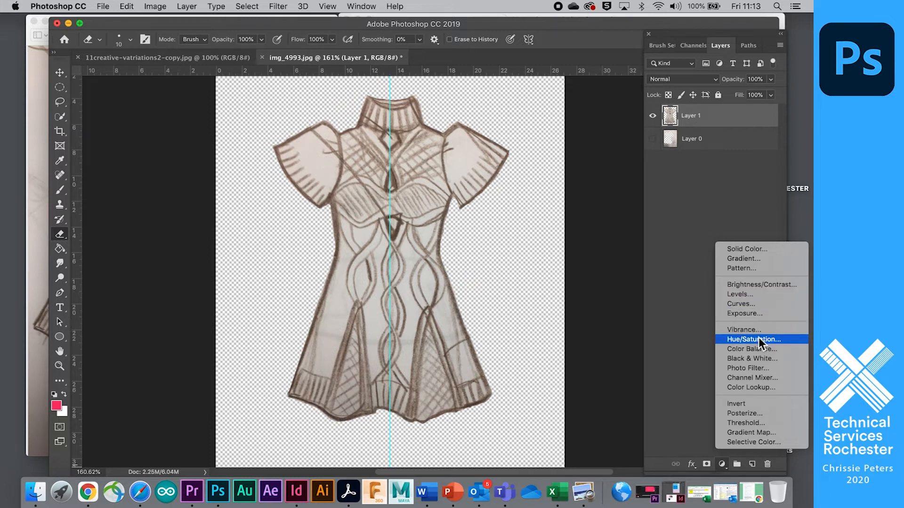
click(759, 285)
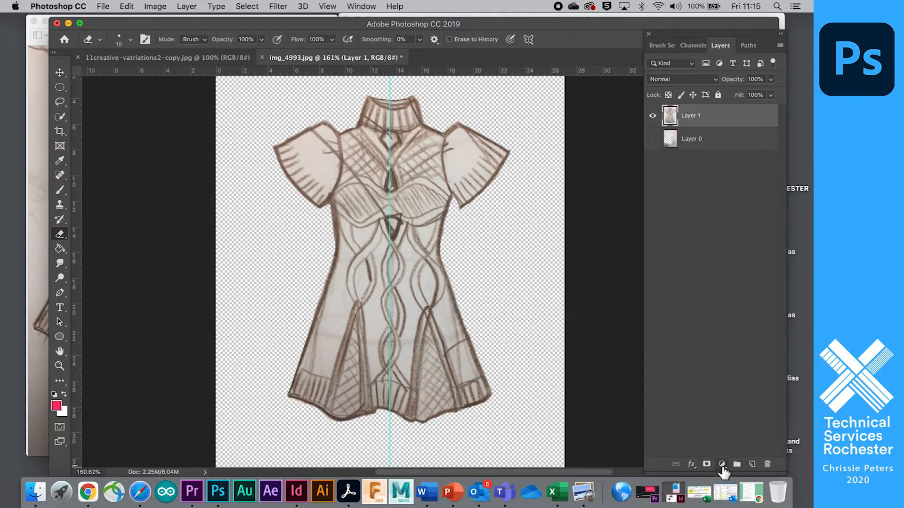
click(721, 465)
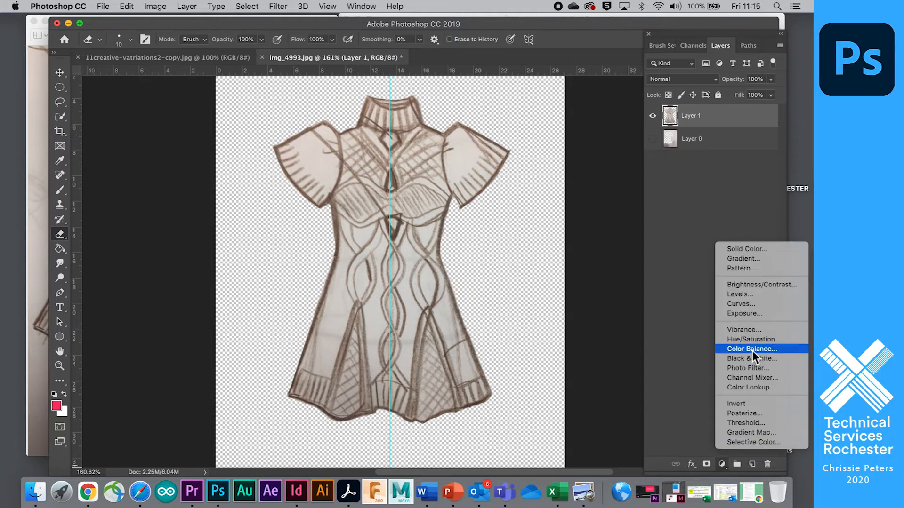
click(783, 359)
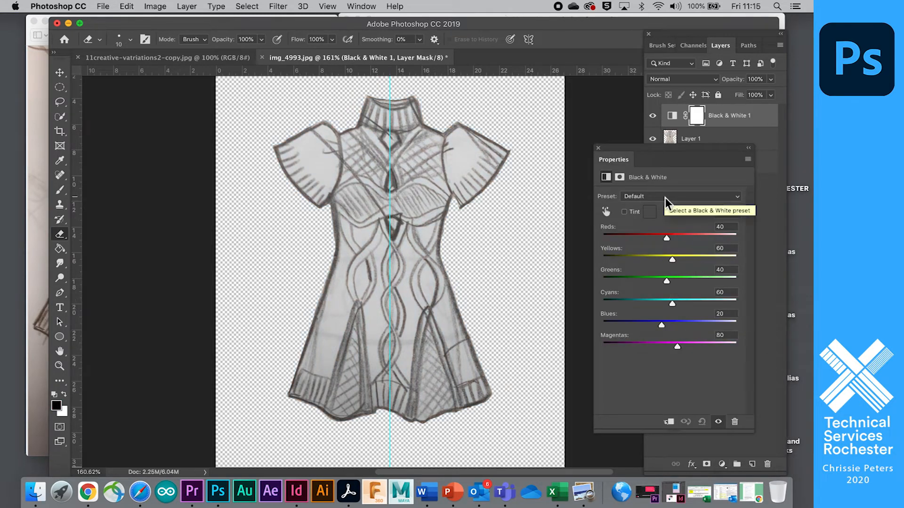
click(599, 148)
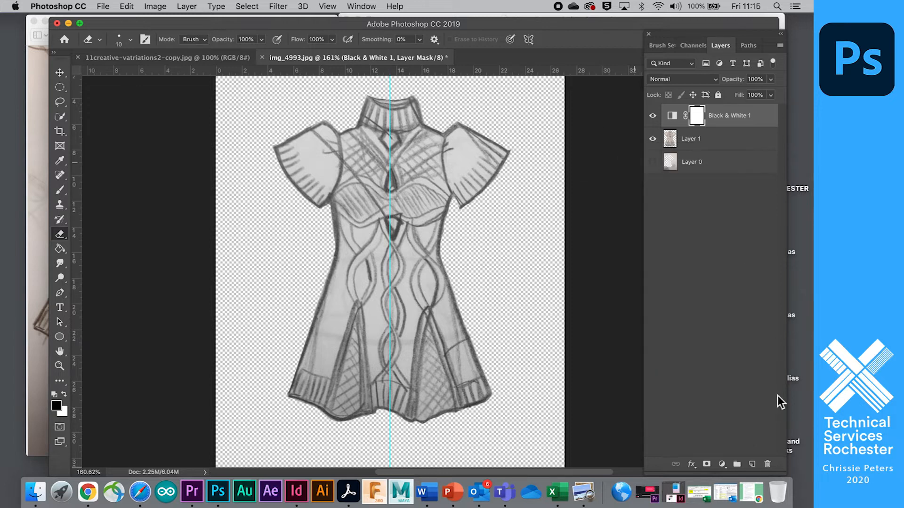
Add a Levels adjustment layer with the midtone input at 0.88 and the white input at 222
click(723, 464)
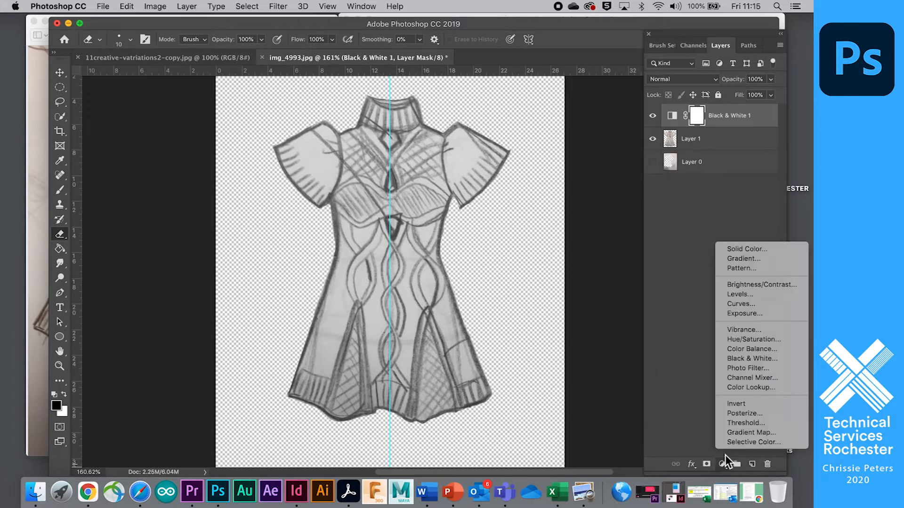
click(734, 295)
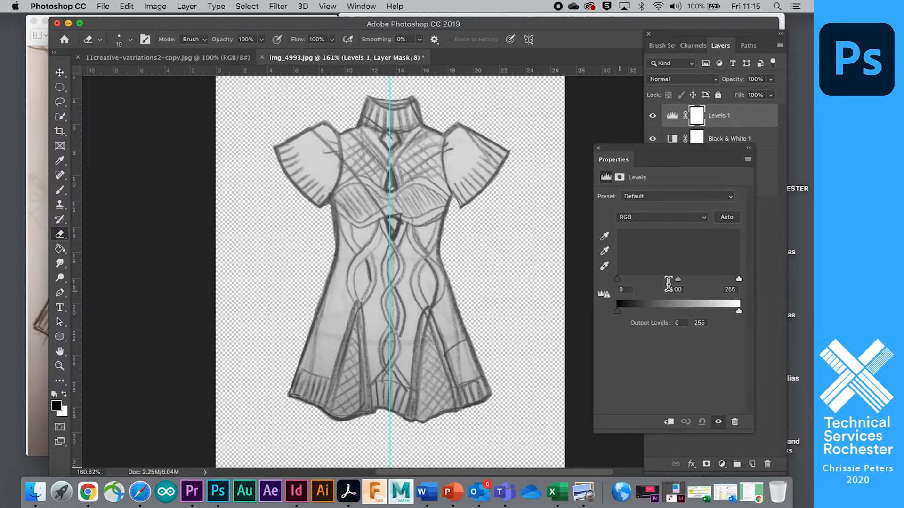
mouse_move(738, 279)
mouse_down()
mouse_move(663, 282)
mouse_move(724, 278)
mouse_up()
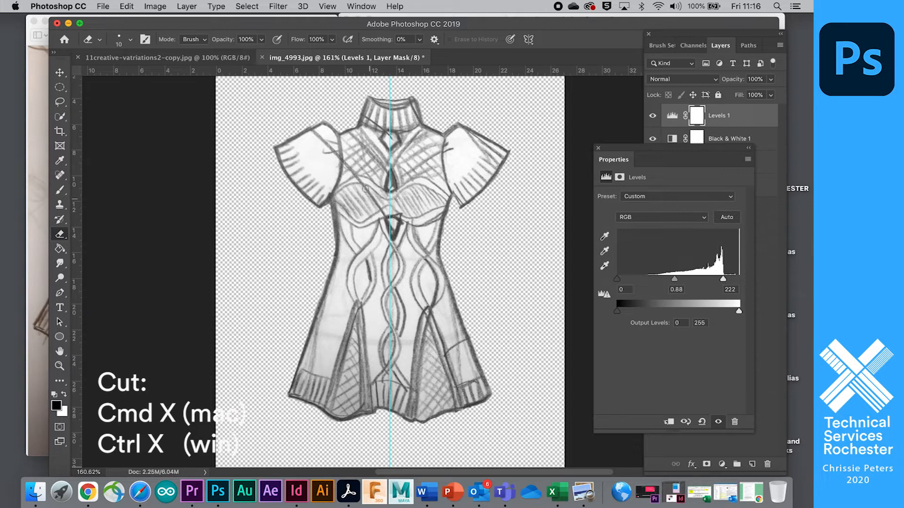
Make the foreground colour white and reduce the Brush tool to 15 px
click(60, 191)
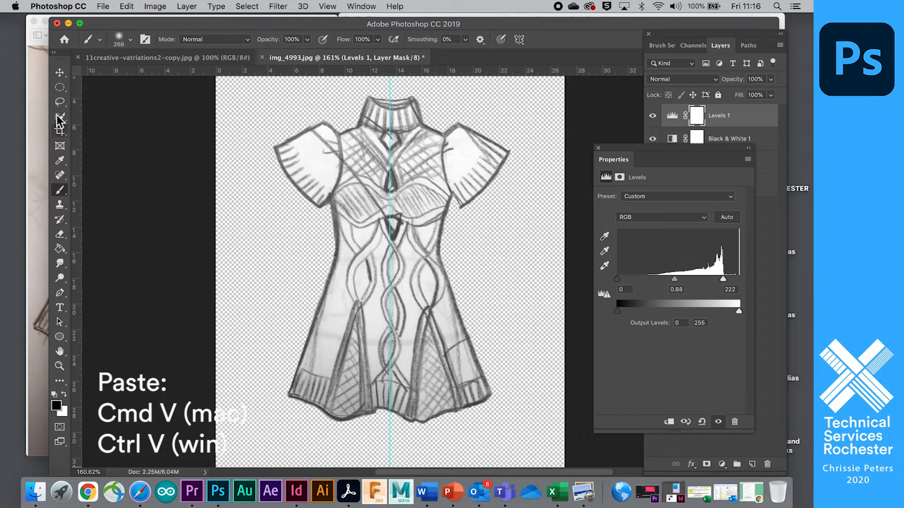
click(60, 161)
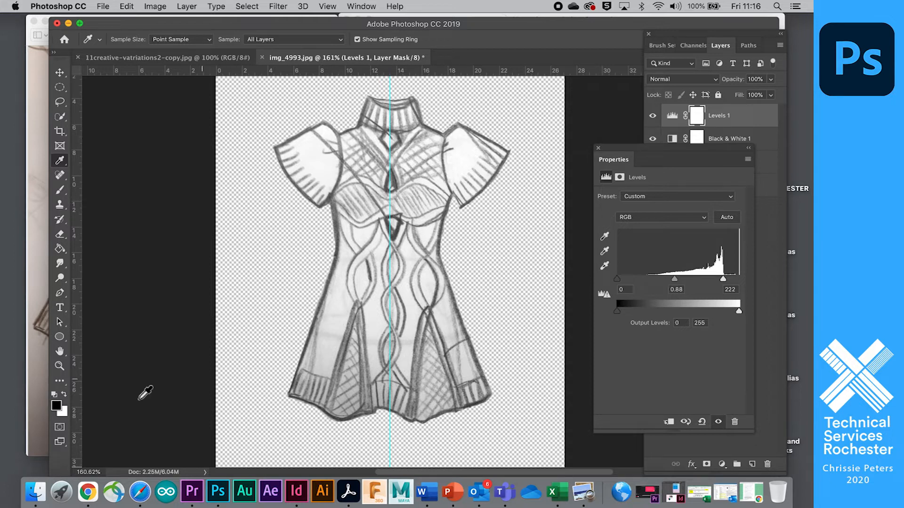
key(x)
click(59, 190)
key(bracketleft)
key(bracketleft)
key(bracketleft)
key(bracketleft)
key(bracketleft)
key(bracketleft)
key(bracketleft)
key(bracketleft)
key(bracketleft)
key(bracketleft)
key(bracketleft)
key(bracketleft)
key(bracketleft)
key(bracketleft)
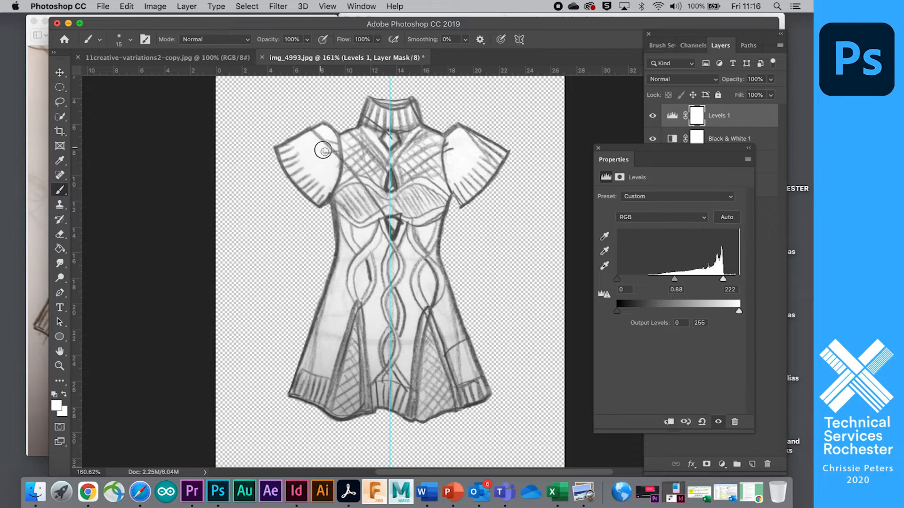
Delete the hidden Layer 0 that holds the original photo
scroll(322, 162, up, 1)
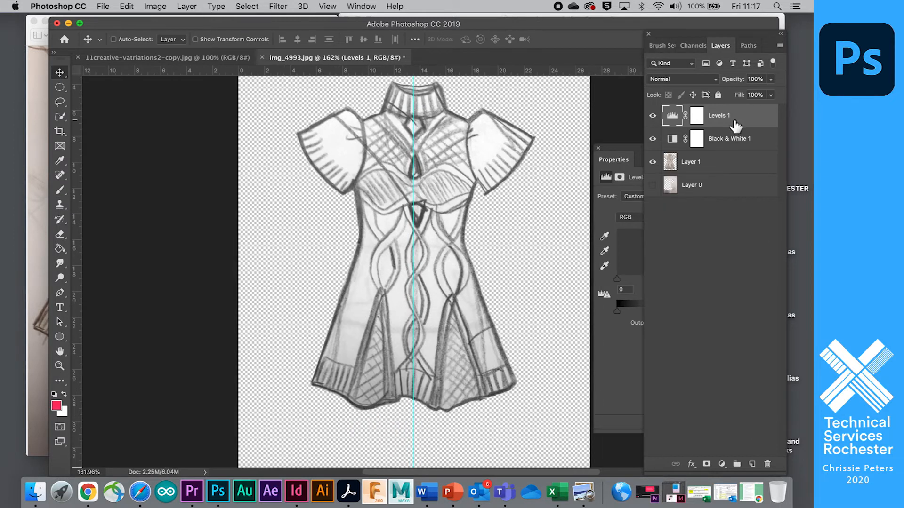
click(723, 188)
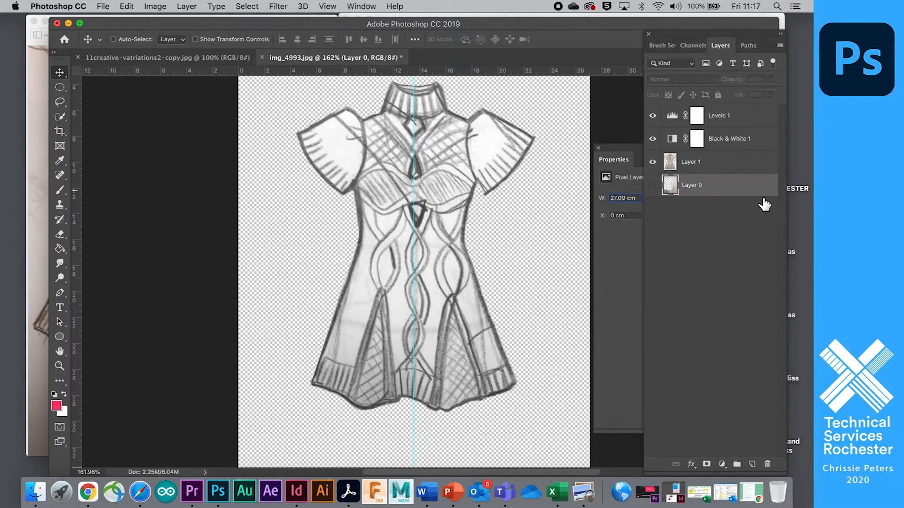
key(Delete)
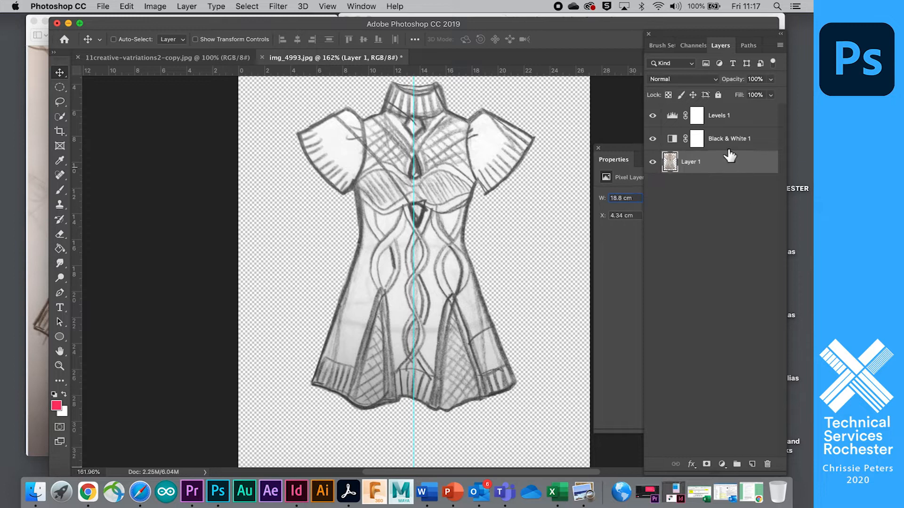
Merge the Levels 1, Black & White 1 and Layer 1 layers into a single layer
shift+click(728, 118)
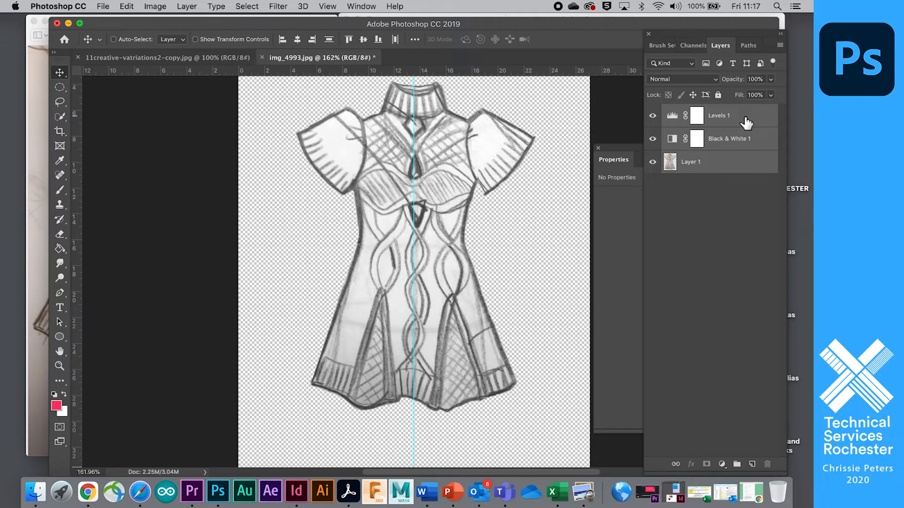
click(718, 191)
click(720, 121)
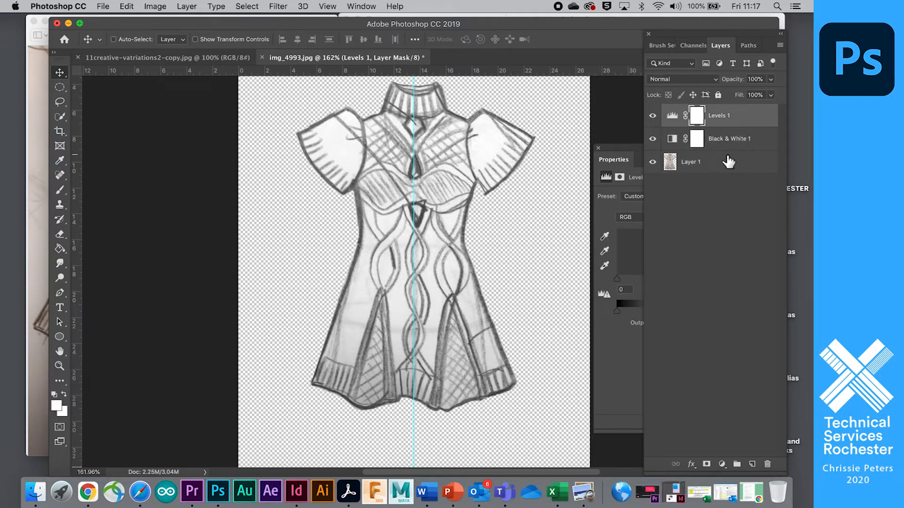
shift+click(726, 163)
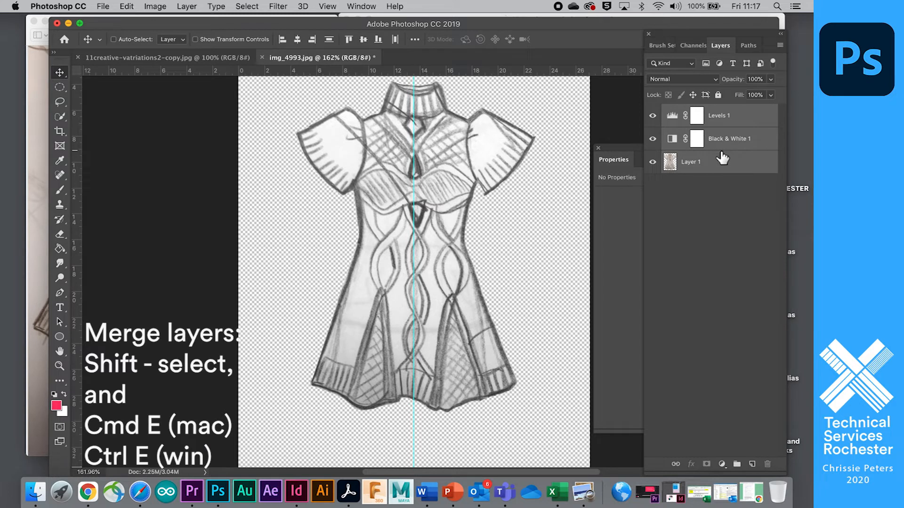
key(super+e)
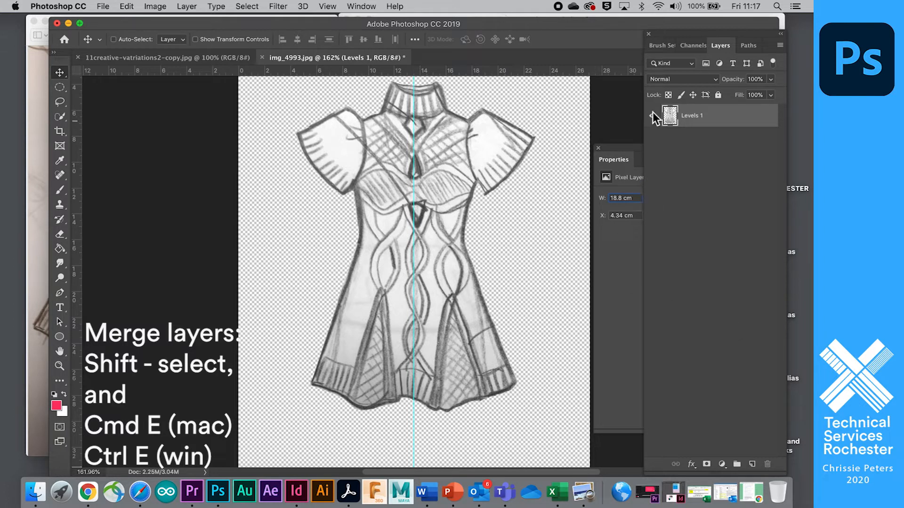
Sample the light paper tone inside the left sleeve and brush over the stray pencil lines near its armhole
click(60, 192)
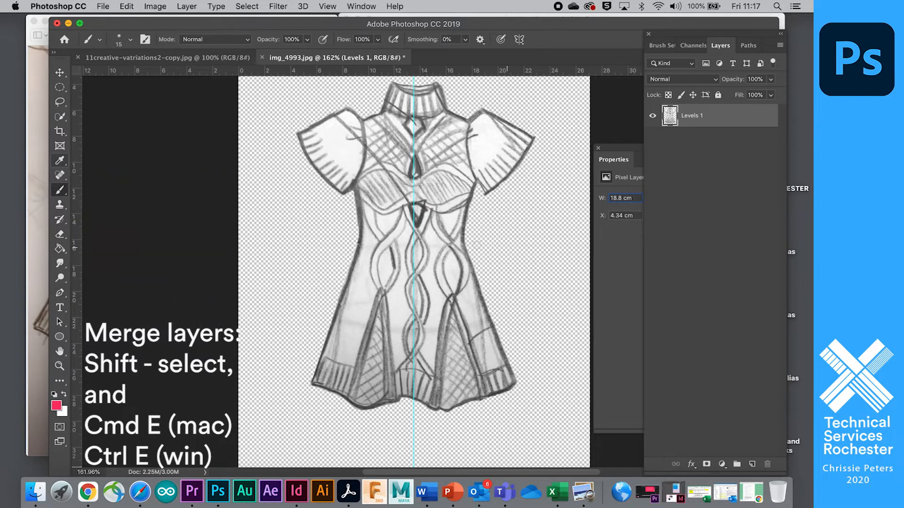
scroll(431, 281, up, 2)
scroll(431, 281, up, 1)
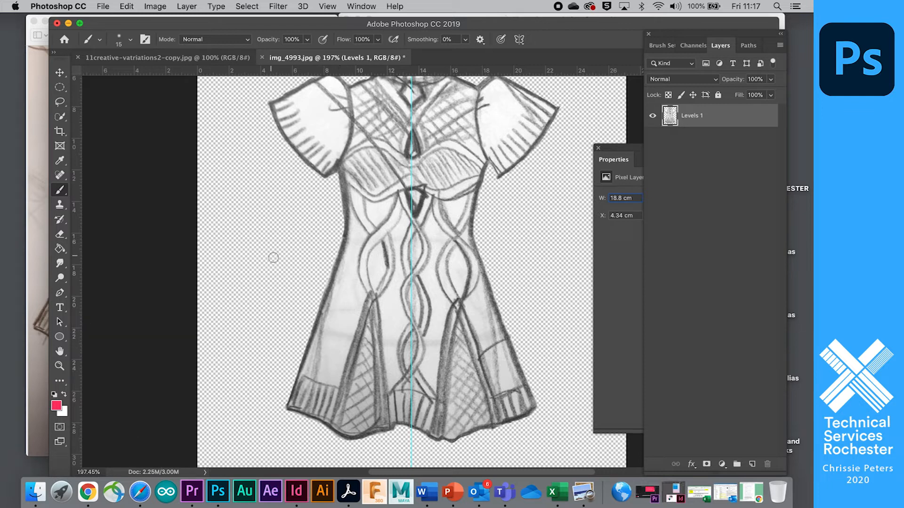
click(60, 161)
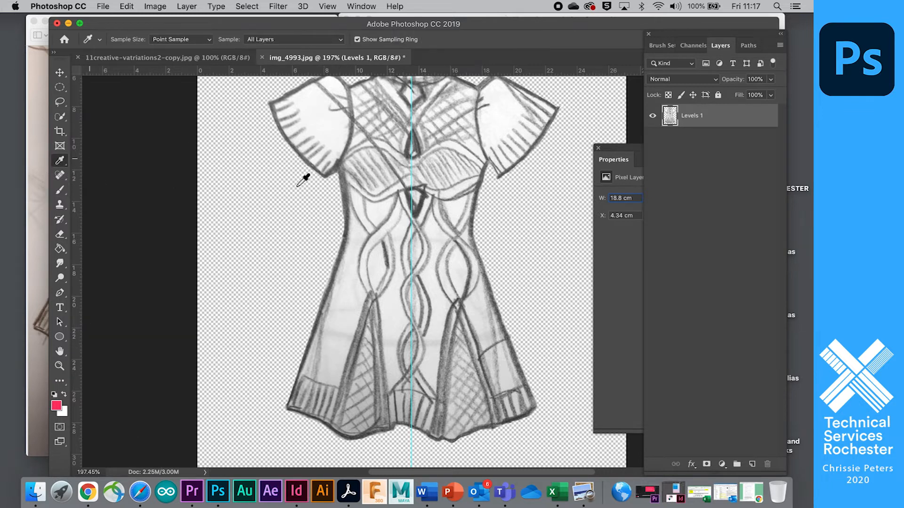
scroll(303, 180, up, 5)
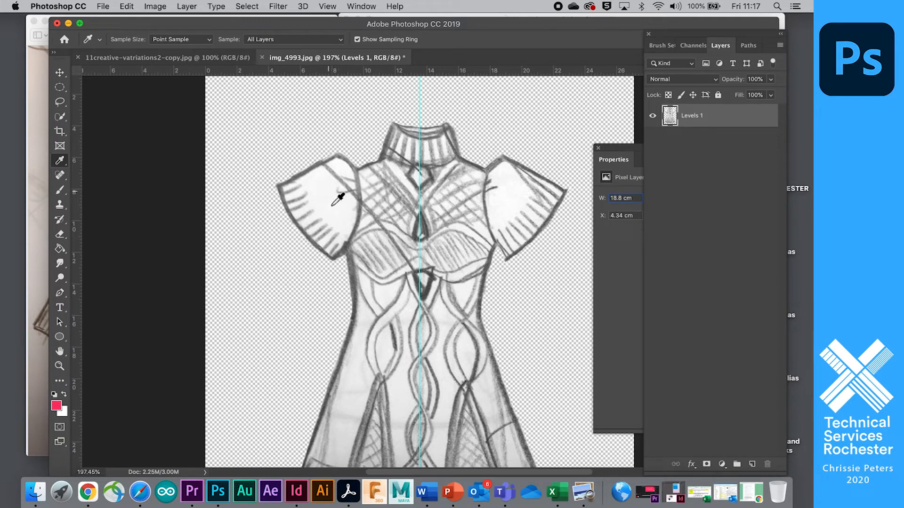
click(334, 188)
click(61, 189)
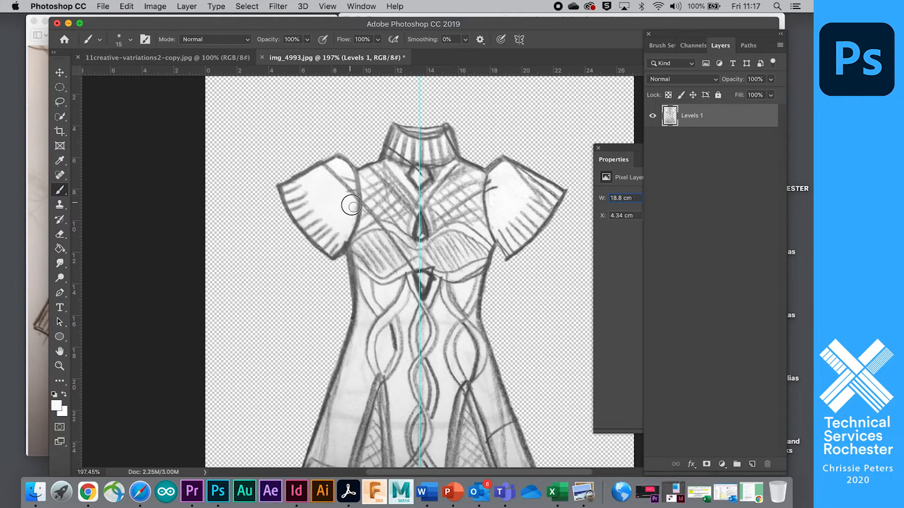
mouse_move(314, 190)
mouse_down()
mouse_move(344, 174)
mouse_move(344, 197)
mouse_move(330, 172)
mouse_up()
mouse_move(327, 170)
mouse_down()
mouse_move(353, 194)
mouse_move(348, 201)
mouse_move(346, 192)
mouse_up()
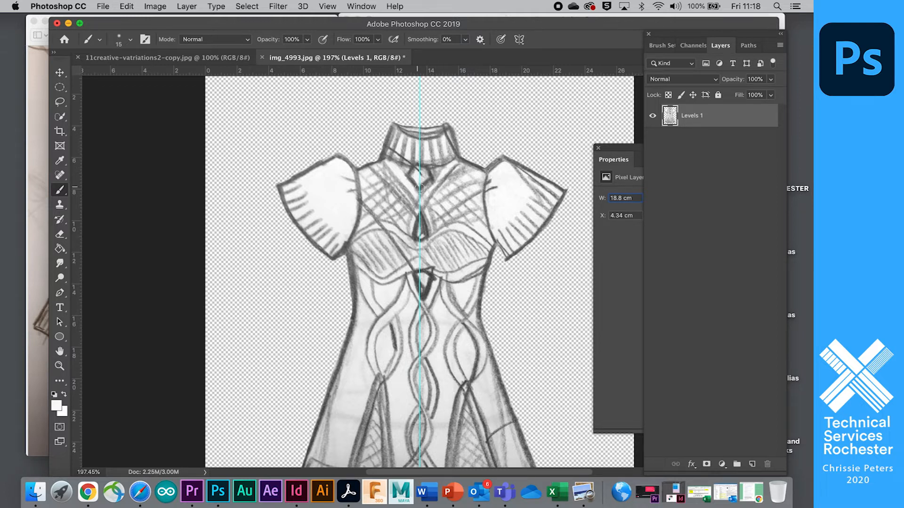
Brush out the stray line crossing the diamond cut-out just below the collar
scroll(420, 189, up, 5)
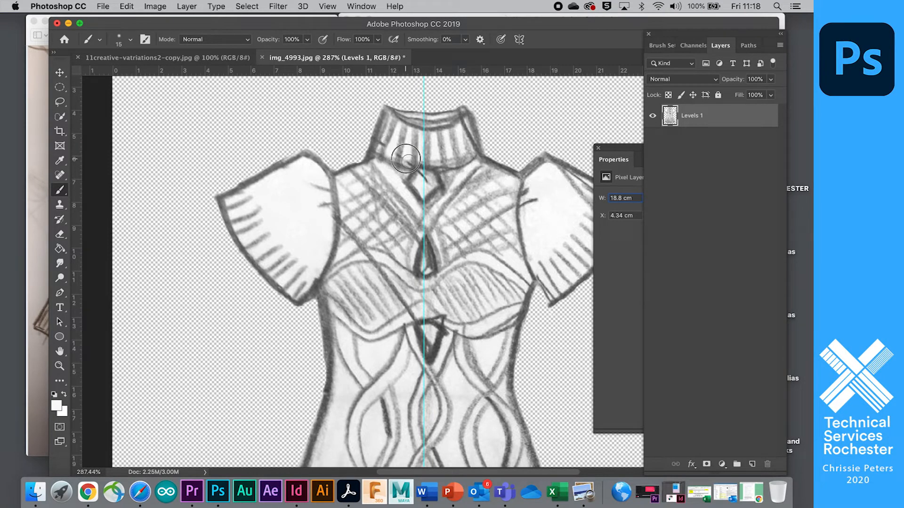
drag(427, 182, 429, 184)
click(422, 175)
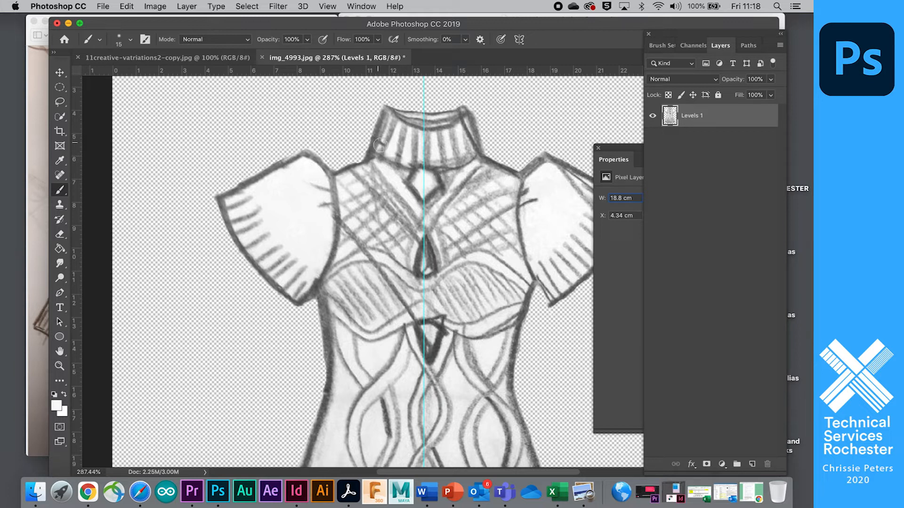
Reduce the Brush to 9 px and retouch the collar's right edge with a freshly sampled light tone
key(bracketleft)
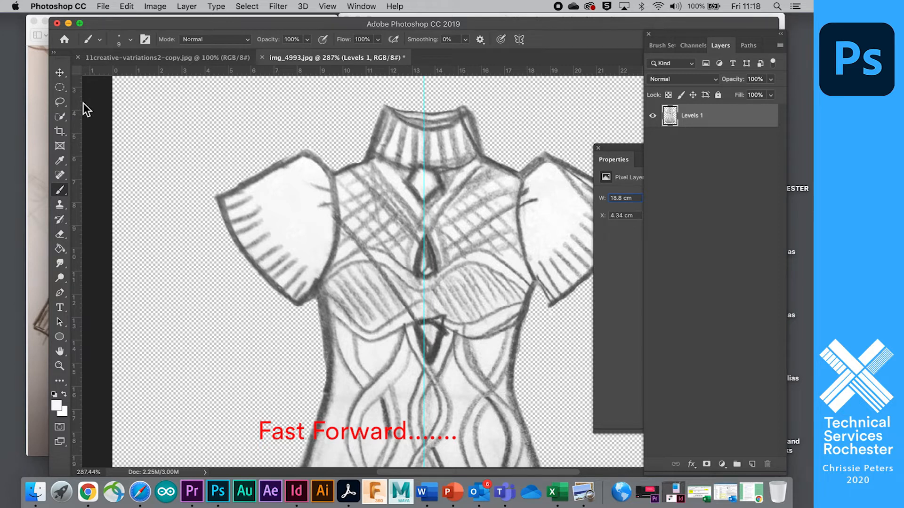
click(59, 160)
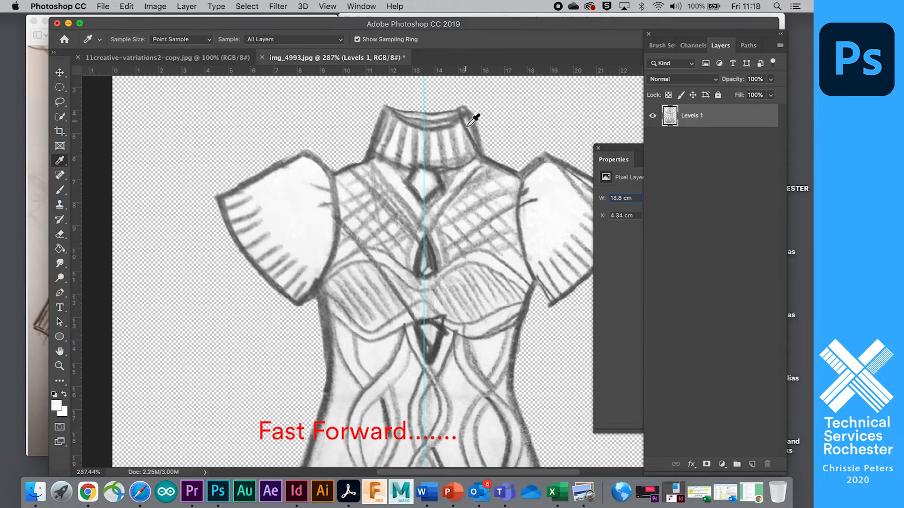
click(61, 190)
drag(475, 151, 467, 123)
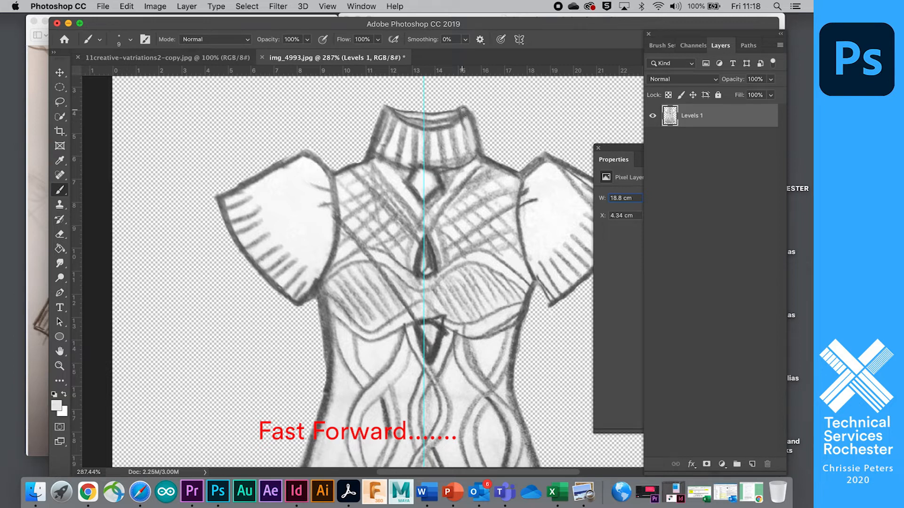
Brush over the stray pencil line along the upper edge of the right sleeve
scroll(414, 147, right, 5)
scroll(414, 147, down, 2)
mouse_move(482, 144)
mouse_down()
mouse_move(494, 159)
mouse_move(473, 145)
mouse_move(524, 194)
mouse_up()
Sample the light tone inside the right sleeve and touch up the marks by its armhole with an 8 px Brush
click(60, 160)
click(468, 166)
click(60, 189)
key(bracketright)
key(bracketright)
key(bracketright)
key(bracketright)
key(bracketright)
key(bracketright)
key(bracketright)
key(bracketright)
key(bracketright)
key(bracketleft)
key(bracketleft)
key(bracketleft)
key(bracketleft)
key(bracketleft)
key(bracketleft)
key(bracketleft)
key(bracketleft)
key(bracketleft)
key(bracketleft)
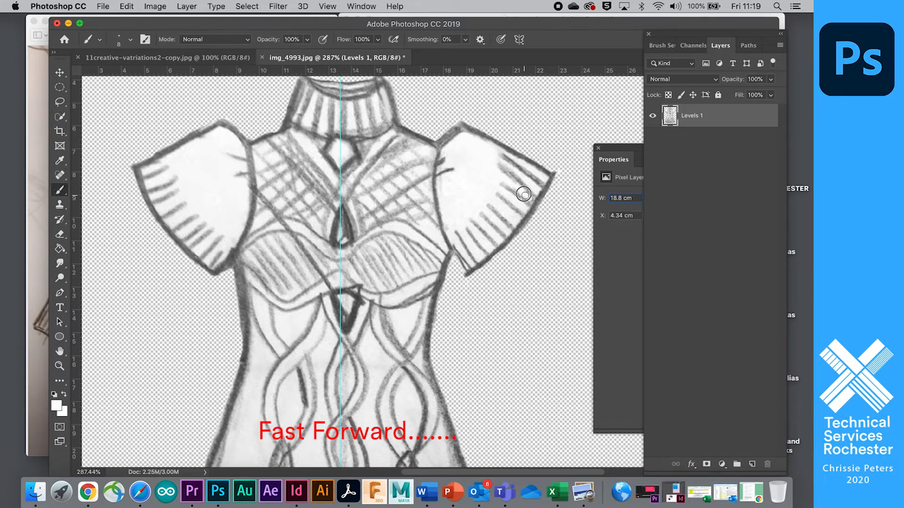
scroll(487, 165, down, 3)
click(451, 125)
Paint out the stray diagonal line running across the bodice and left bust panel with a 9 px Brush
scroll(474, 262, up, 1)
key(bracketright)
click(297, 179)
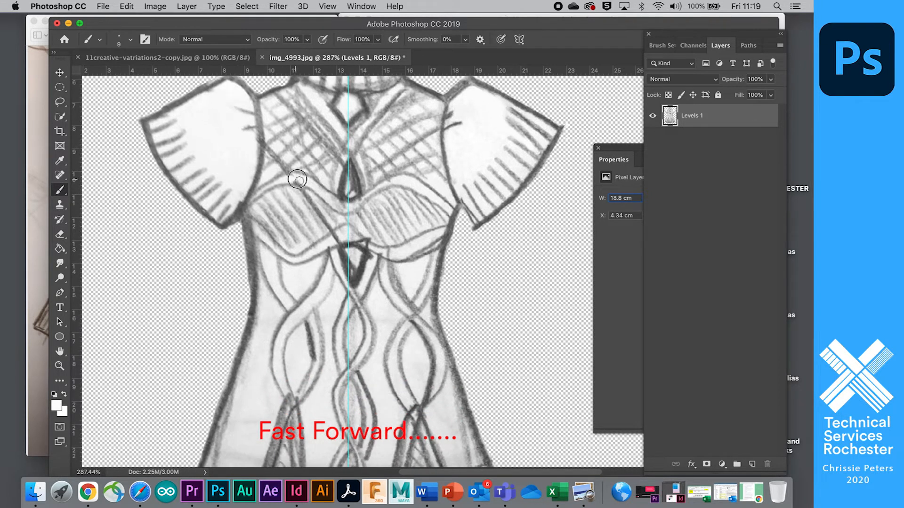
Cover the smudges and stray lines in the left and right outer skirt panels with light grey, using a 25 px Brush
scroll(337, 239, down, 5)
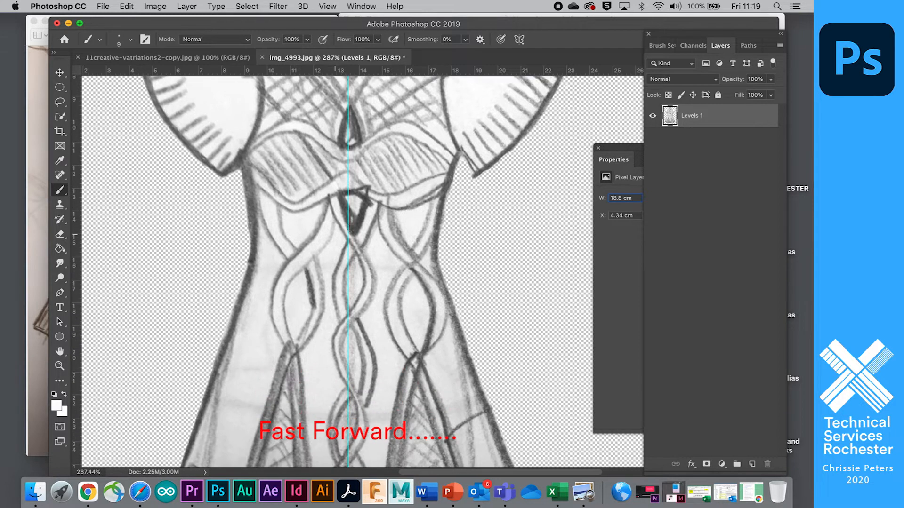
scroll(372, 206, down, 5)
scroll(451, 274, up, 1)
scroll(388, 283, down, 1)
scroll(384, 277, right, 1)
key(bracketright)
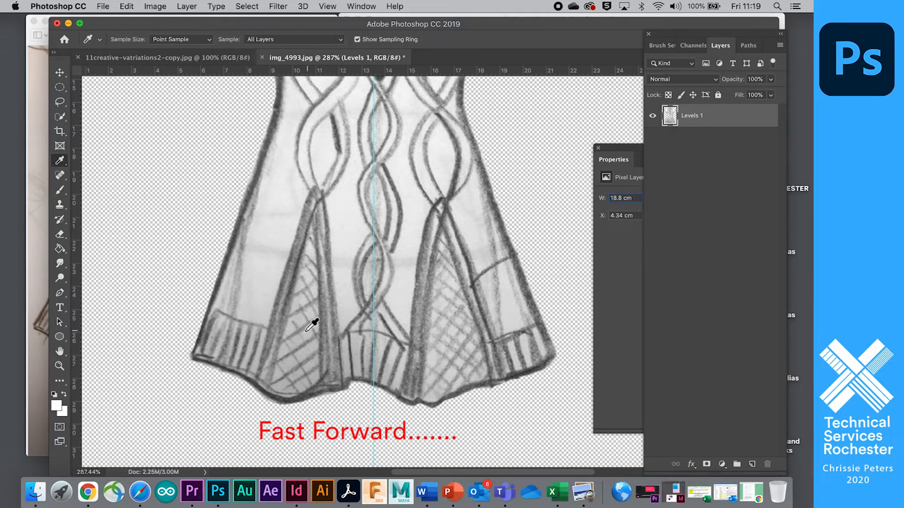
mouse_move(245, 309)
mouse_down()
mouse_move(283, 186)
mouse_move(262, 269)
mouse_move(271, 277)
mouse_move(280, 170)
mouse_up()
scroll(280, 170, up, 4)
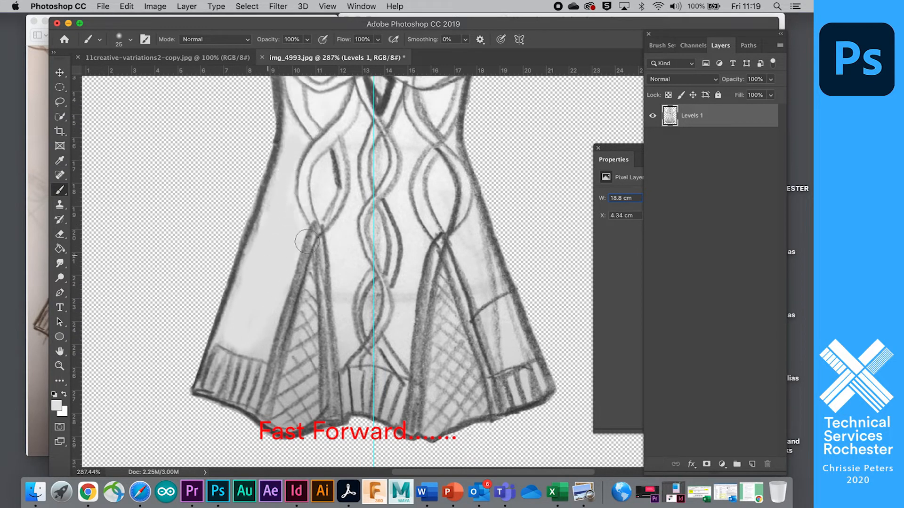
mouse_move(519, 347)
mouse_down()
mouse_move(501, 358)
mouse_move(494, 273)
mouse_move(466, 229)
mouse_up()
Sample the tone beside the central cable and clean up the cable areas on the dress front with a 15 px Brush
alt+click(391, 174)
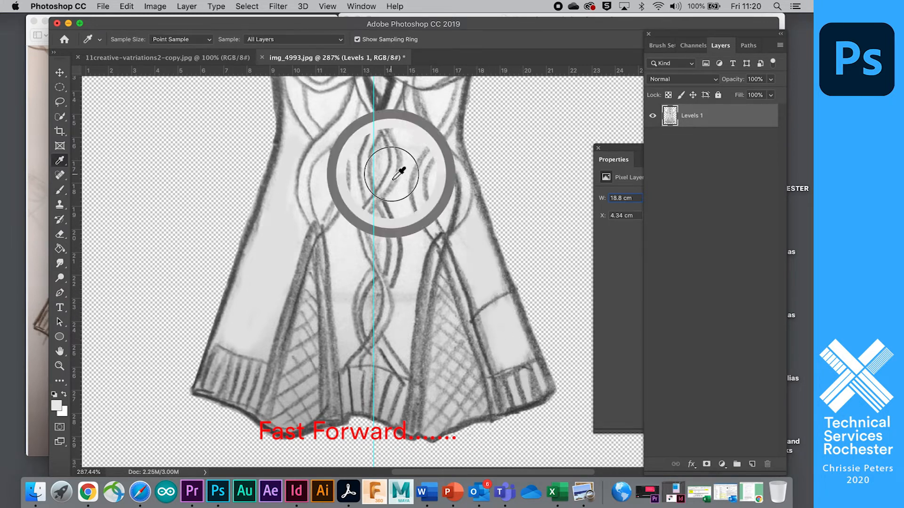
key(bracketleft)
scroll(386, 212, up, 10)
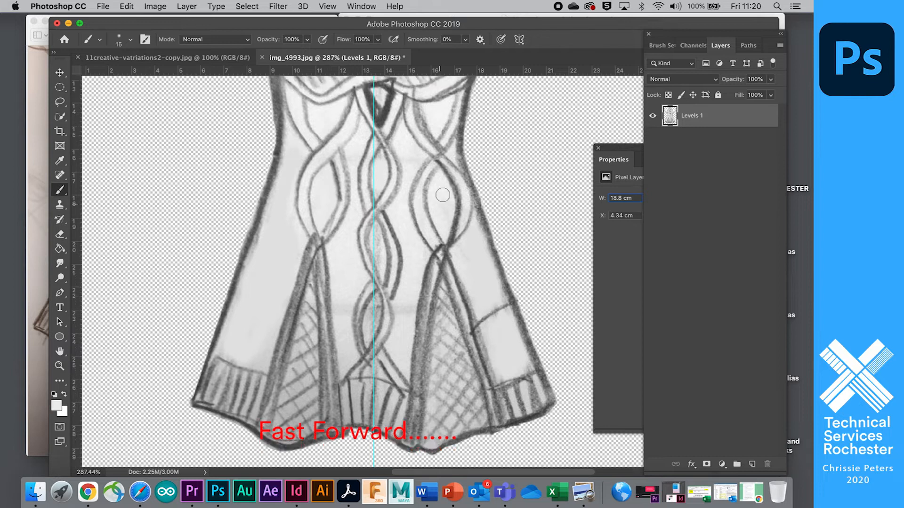
drag(415, 299, 413, 333)
mouse_move(447, 259)
mouse_down()
mouse_move(442, 270)
mouse_move(440, 255)
mouse_up()
drag(448, 233, 458, 225)
Clean up the plain band beneath the bust panels with a 9 px Brush
mouse_move(379, 214)
mouse_down()
mouse_move(430, 236)
mouse_move(383, 218)
mouse_up()
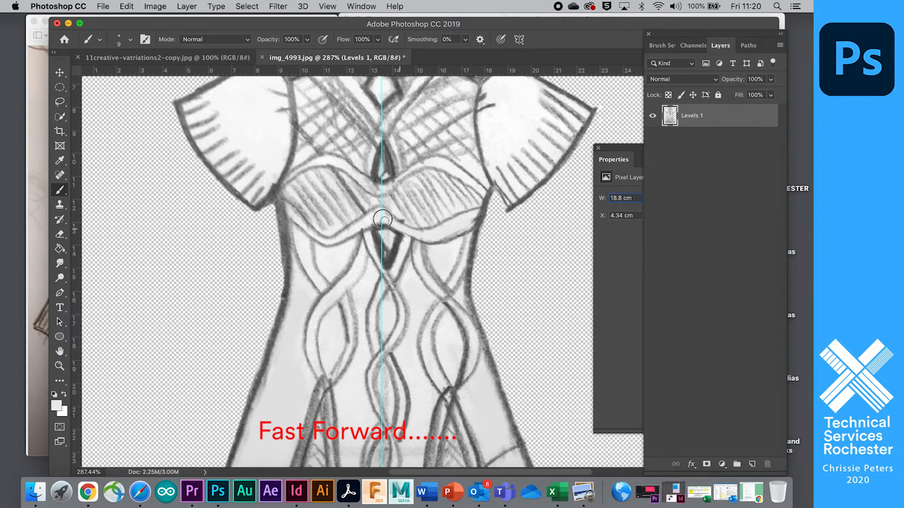
drag(292, 214, 324, 238)
key(bracketleft)
key(bracketleft)
scroll(318, 211, up, 2)
scroll(243, 190, down, 1)
Retouch the paper tone alongside the lower central cable with a 15 px Brush
key(bracketright)
key(bracketright)
mouse_move(392, 390)
mouse_down()
mouse_move(395, 408)
mouse_move(390, 383)
mouse_up()
scroll(389, 382, down, 10)
mouse_move(396, 300)
mouse_down()
mouse_move(393, 332)
mouse_move(397, 301)
mouse_up()
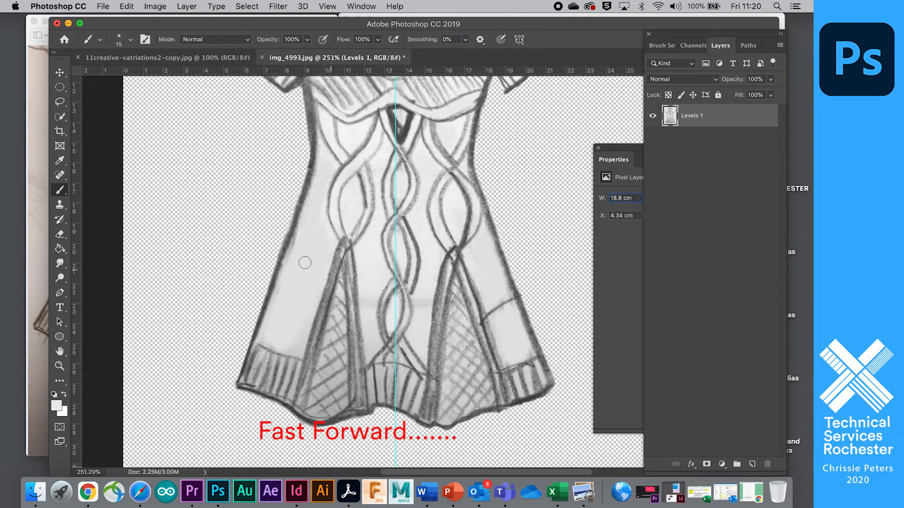
Paint out the slanted line crossing the right outer skirt panel above the ribbed hem
scroll(323, 243, down, 1)
scroll(327, 247, down, 4)
scroll(231, 160, down, 5)
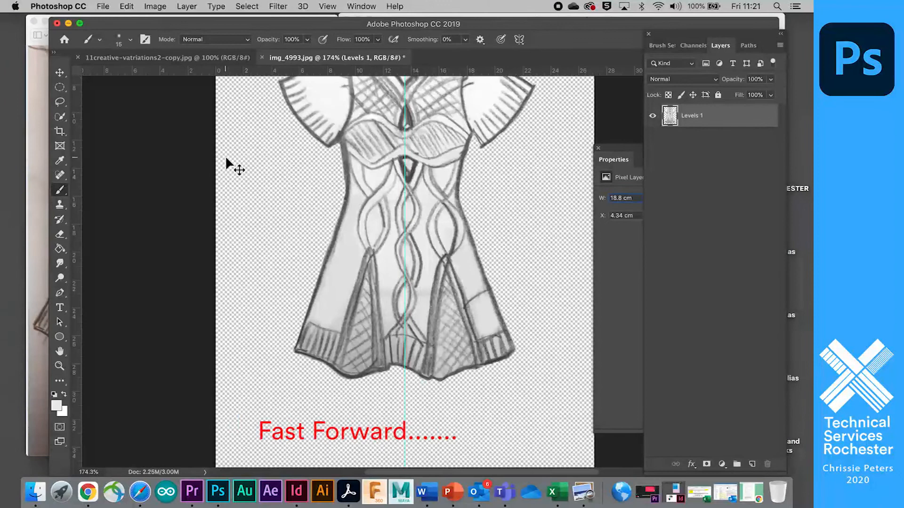
scroll(439, 334, up, 5)
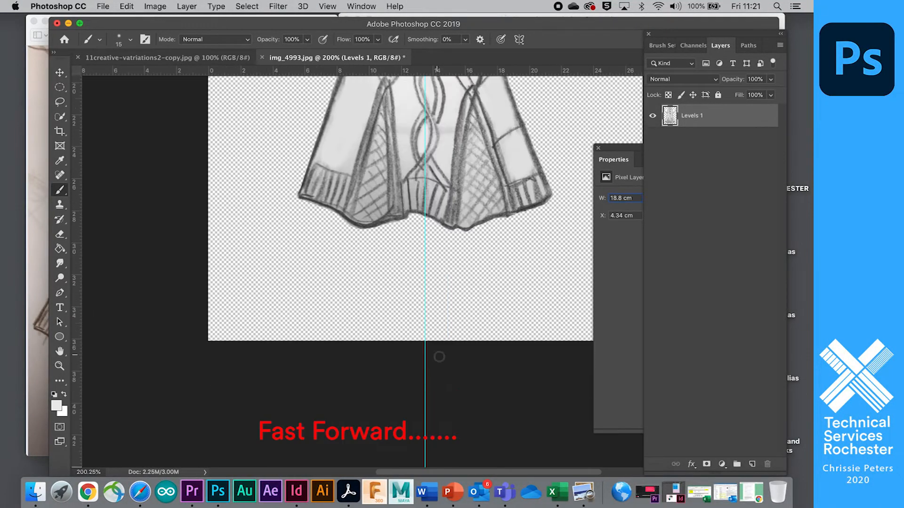
scroll(438, 353, up, 3)
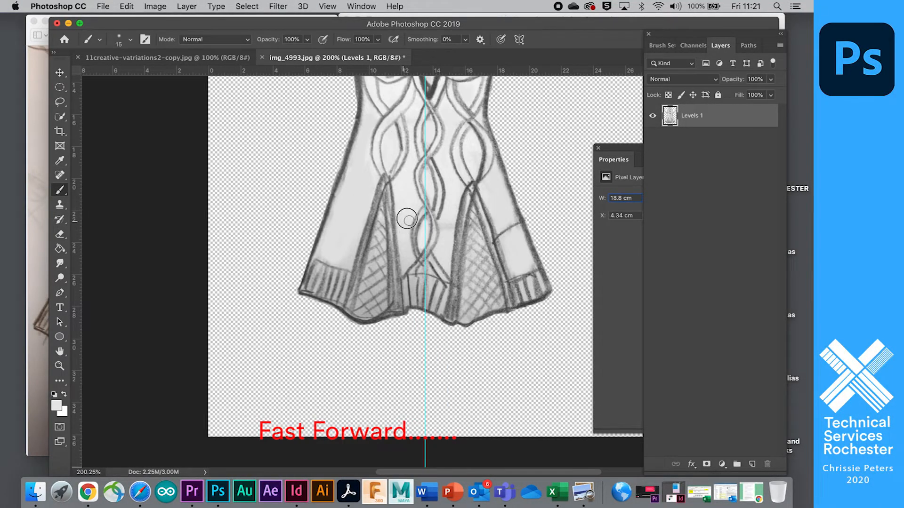
mouse_move(517, 228)
mouse_down()
mouse_move(502, 241)
mouse_move(504, 263)
mouse_up()
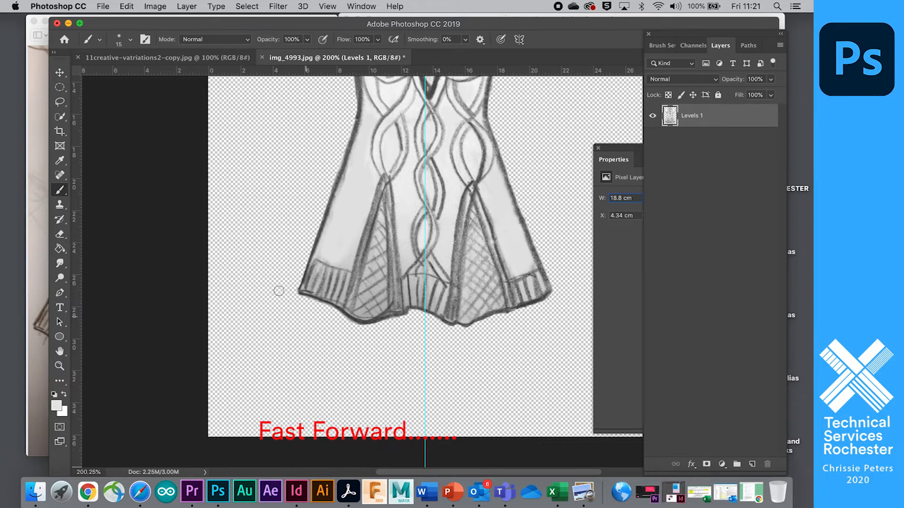
Compare the whole retouched dress with the original photo img_4993.jpg in Preview, and return to Photoshop
scroll(278, 290, down, 5)
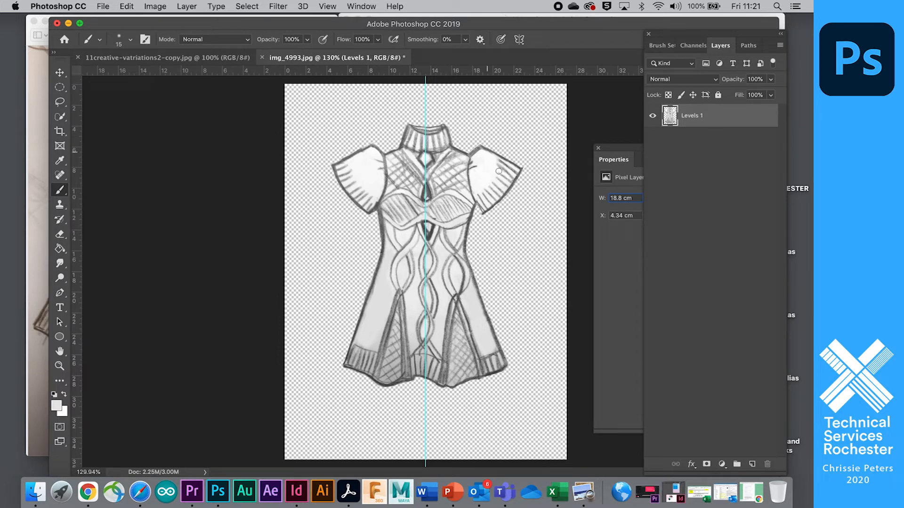
click(33, 92)
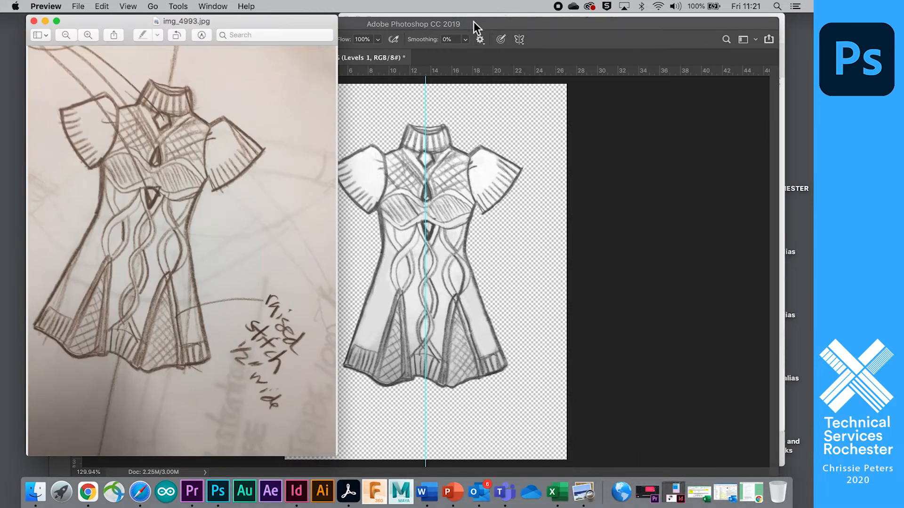
click(514, 21)
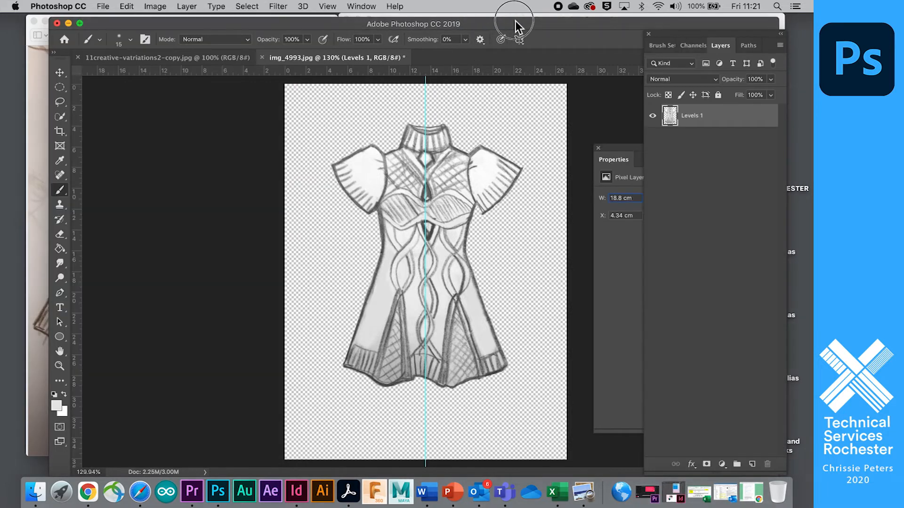
Add a new layer beneath Levels 1 and fill it with the near-white tone sampled from the left sleeve
click(752, 466)
drag(715, 123, 713, 178)
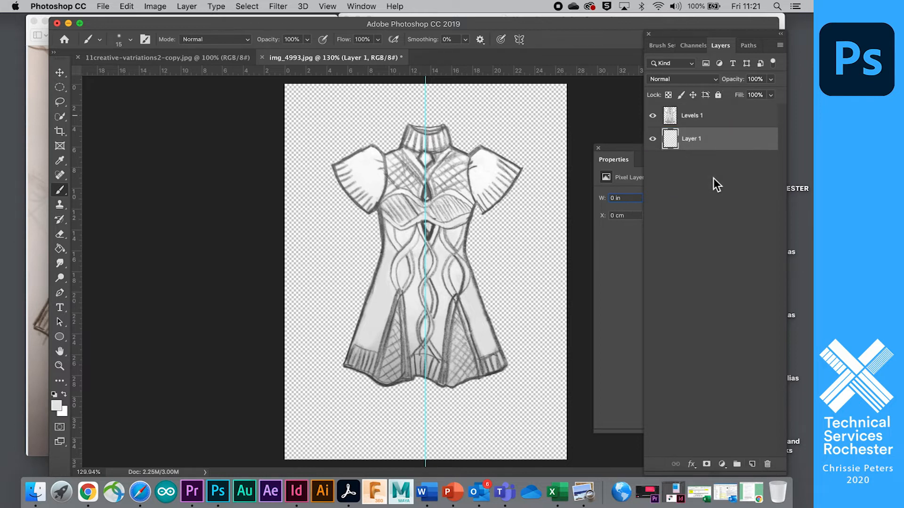
click(60, 160)
click(373, 161)
click(369, 172)
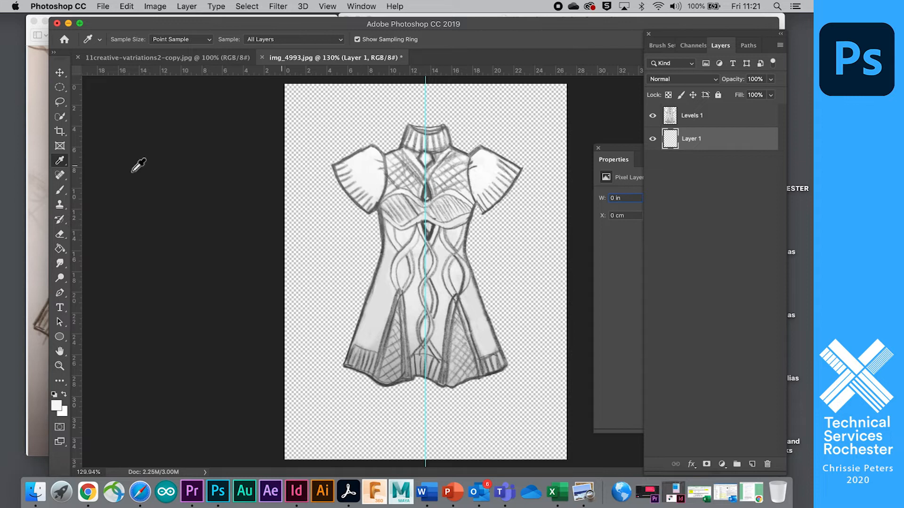
click(60, 248)
click(335, 212)
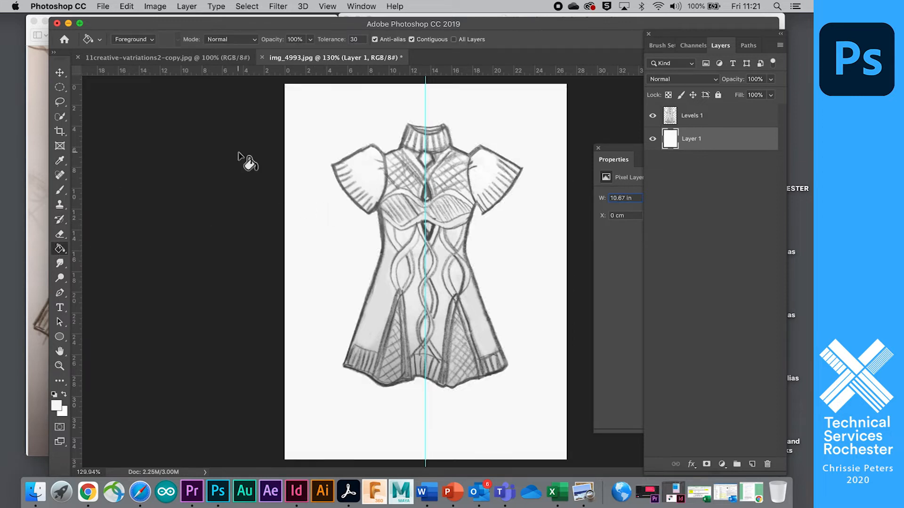
Switch to Preview to check the original sketch against the dress on its filled background, and return to Photoshop
click(36, 75)
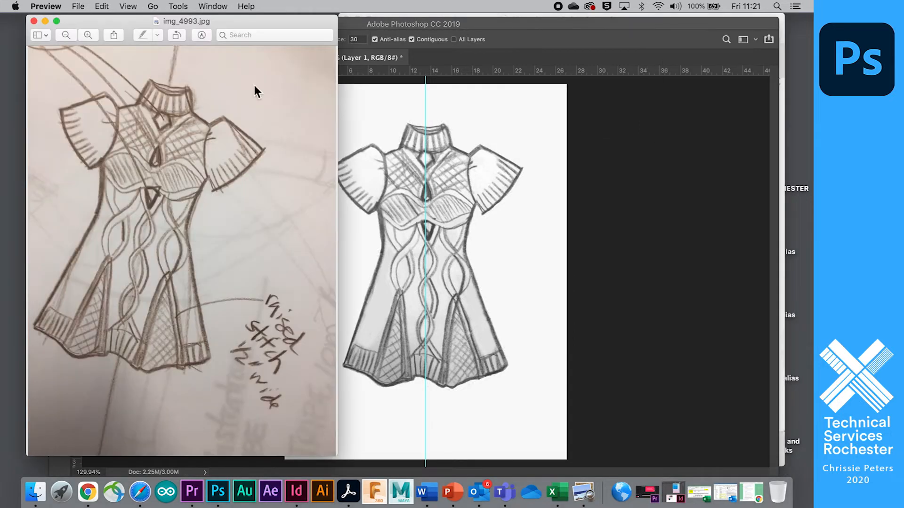
drag(250, 21, 245, 50)
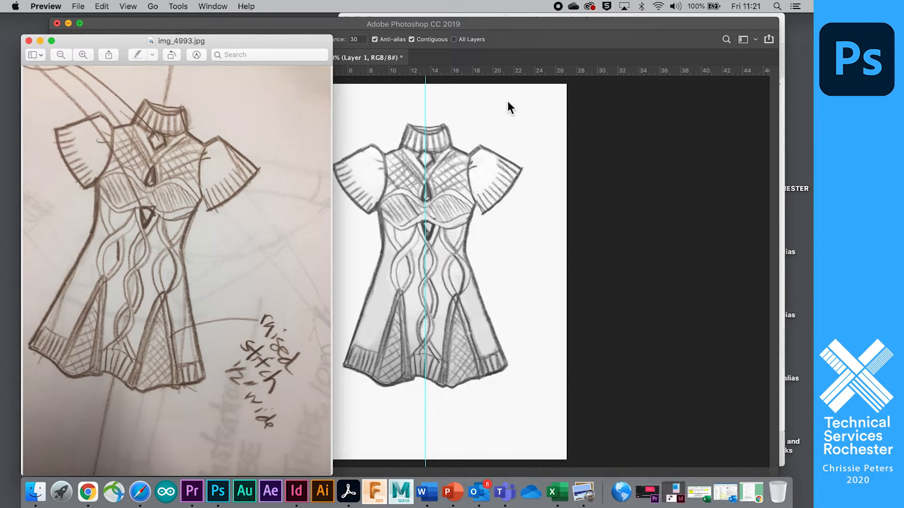
click(501, 24)
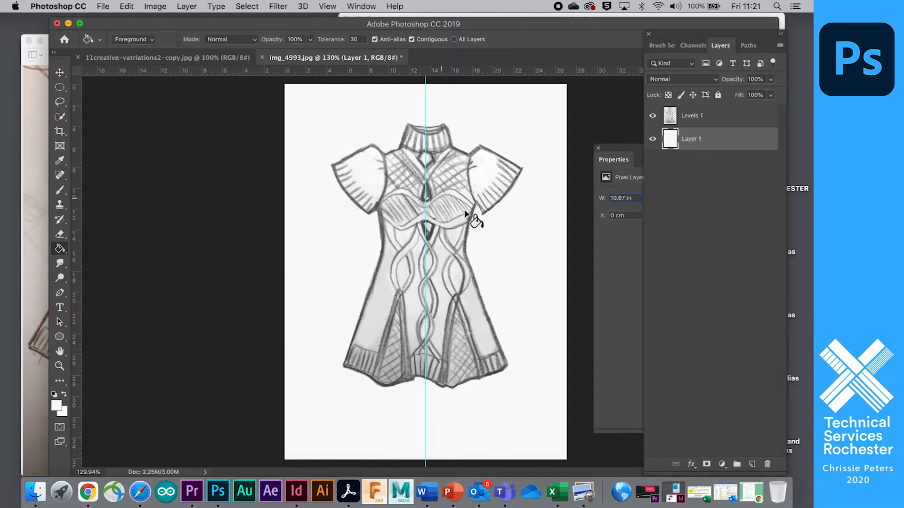
Add a Levels adjustment layer above Levels 1, set its white input level to 210 and darken the midtones slightly
click(725, 118)
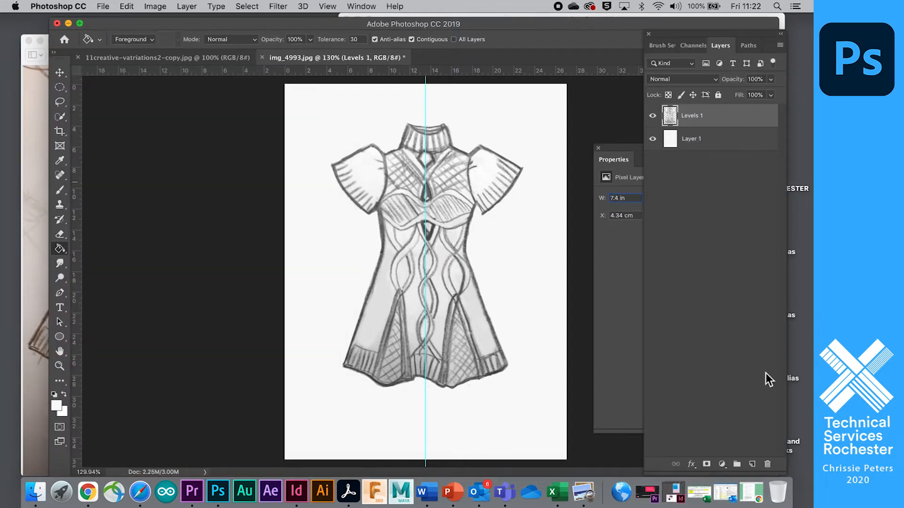
click(722, 464)
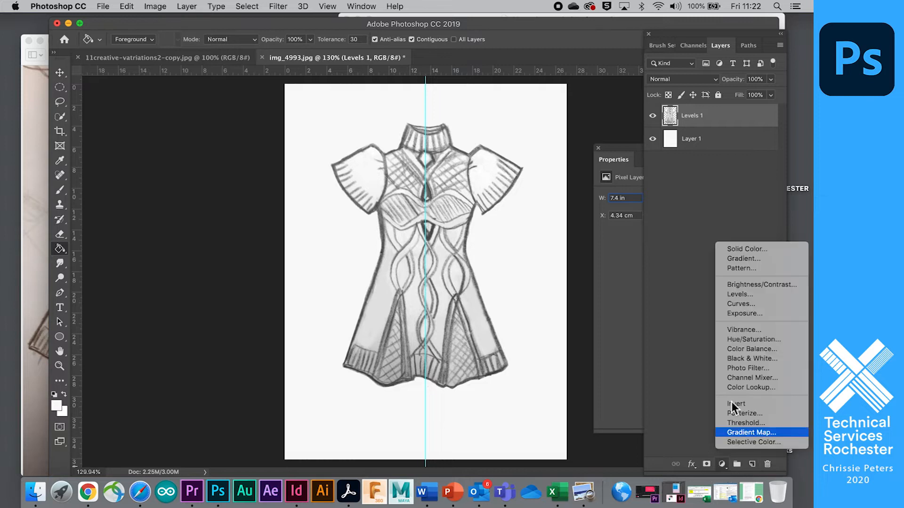
click(746, 294)
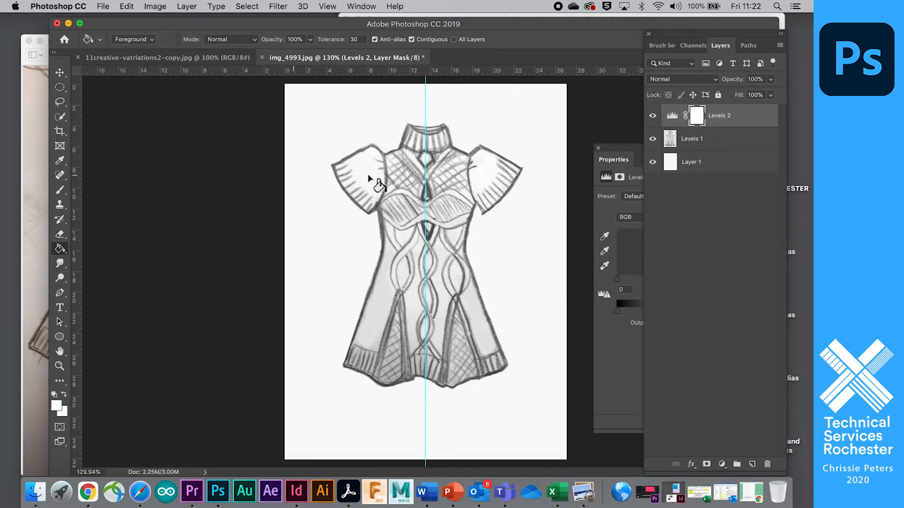
click(698, 117)
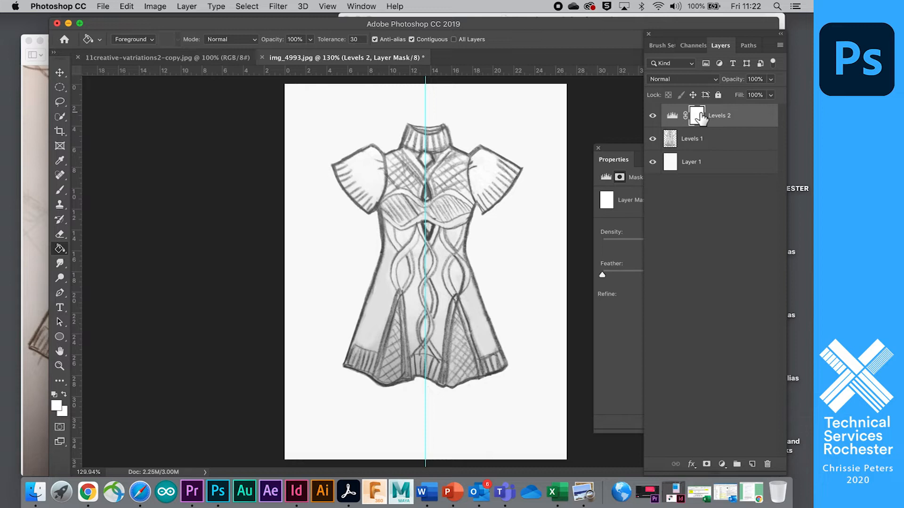
click(630, 148)
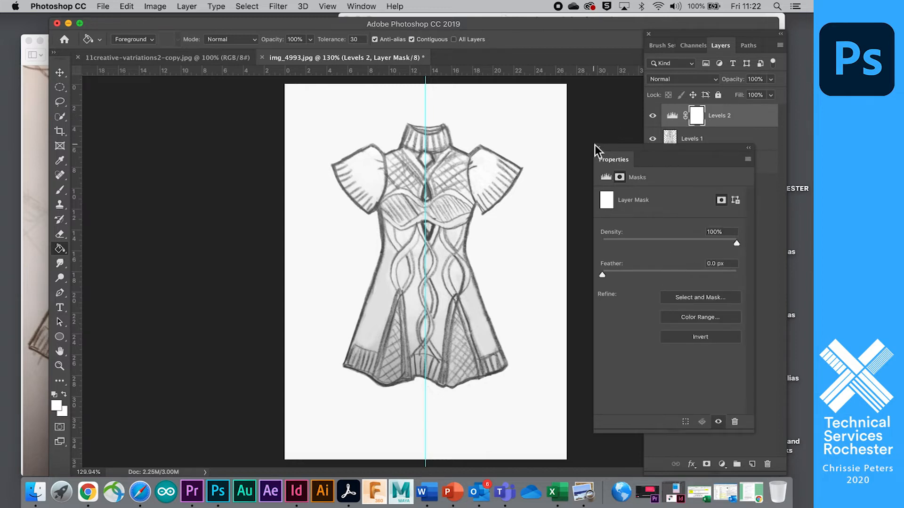
click(606, 177)
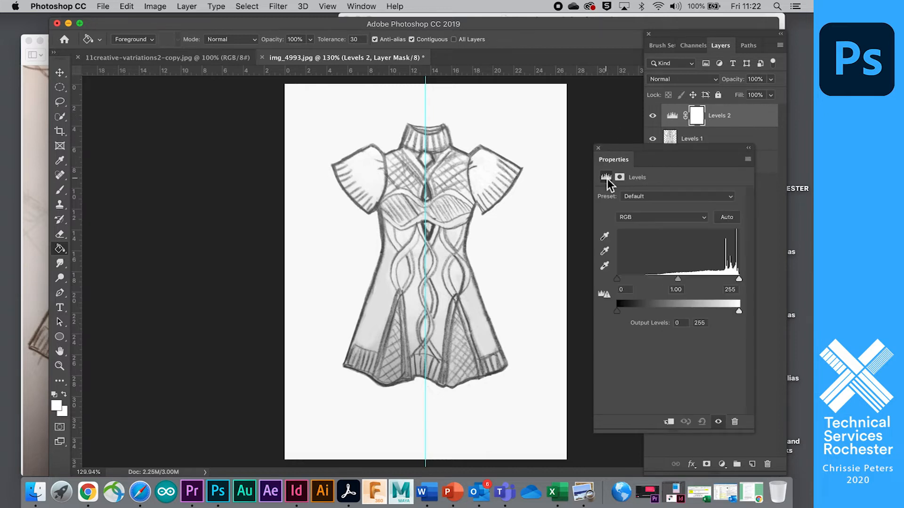
drag(737, 280, 673, 281)
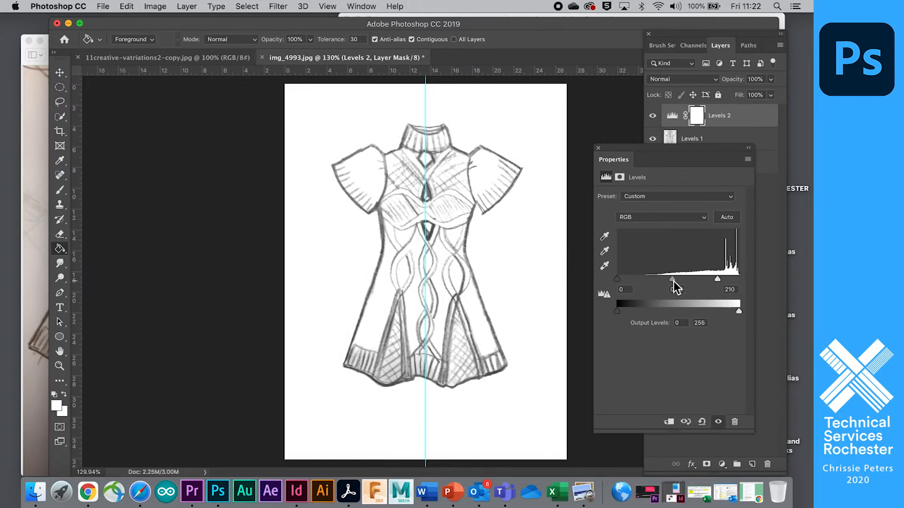
Compare the cleaned dress with img_4993.jpg in Preview, look at 11creative-vatriations2-copy.jpg there, and return to Photoshop
click(31, 209)
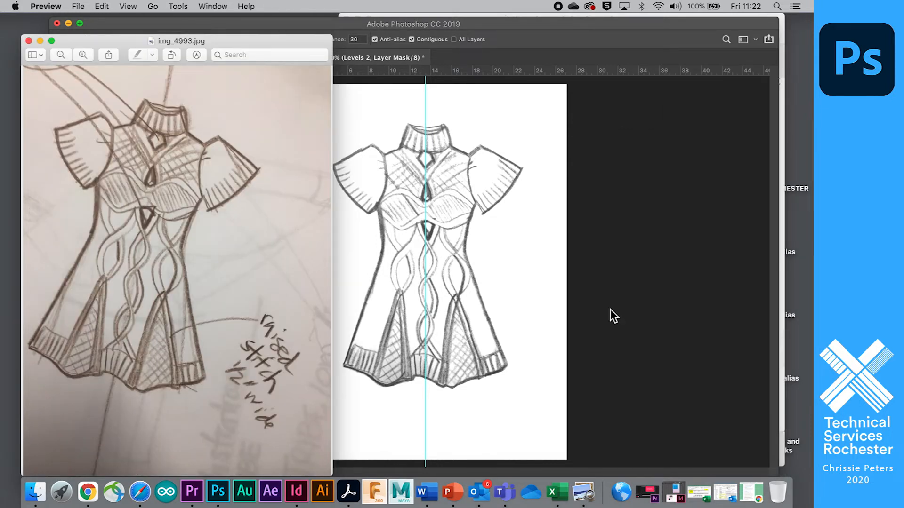
drag(236, 34, 230, 34)
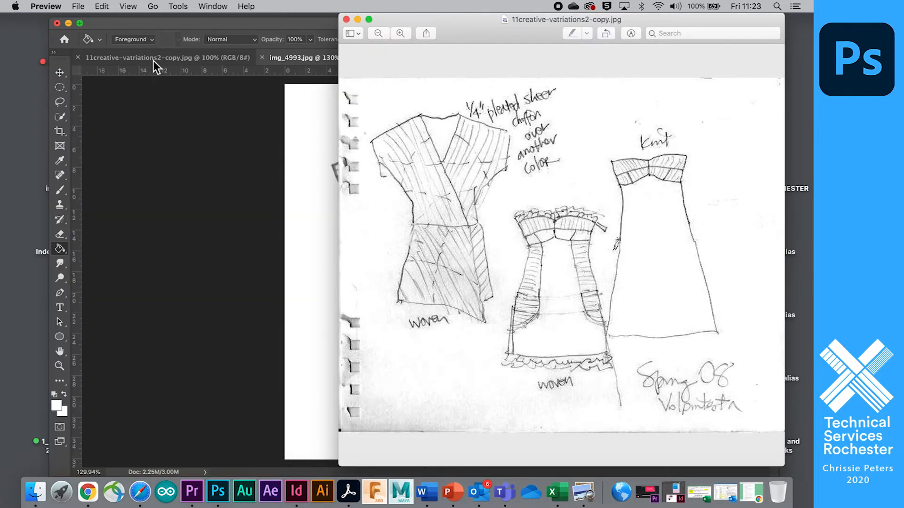
click(154, 60)
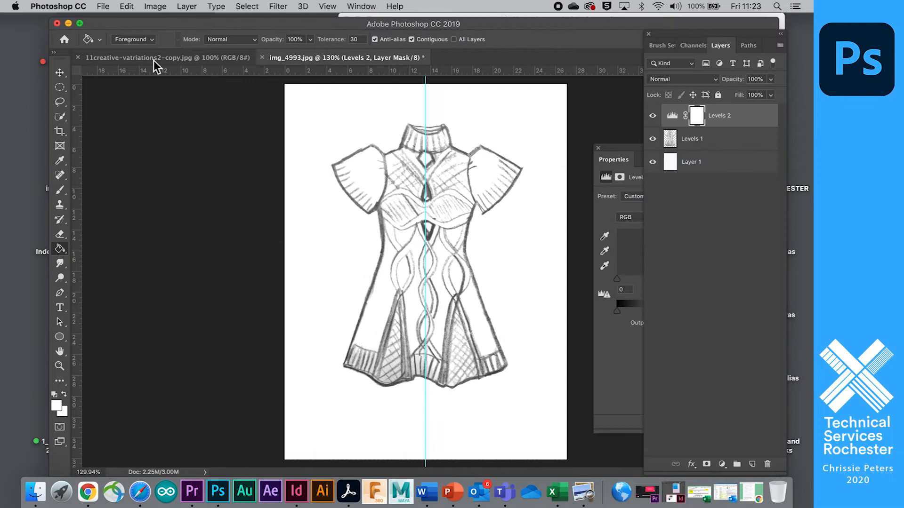
Switch to the 11creative-vatriations2-copy.jpg document and widen the Photoshop window to give the sketches more room
click(151, 58)
drag(52, 101, 2, 98)
scroll(370, 227, up, 5)
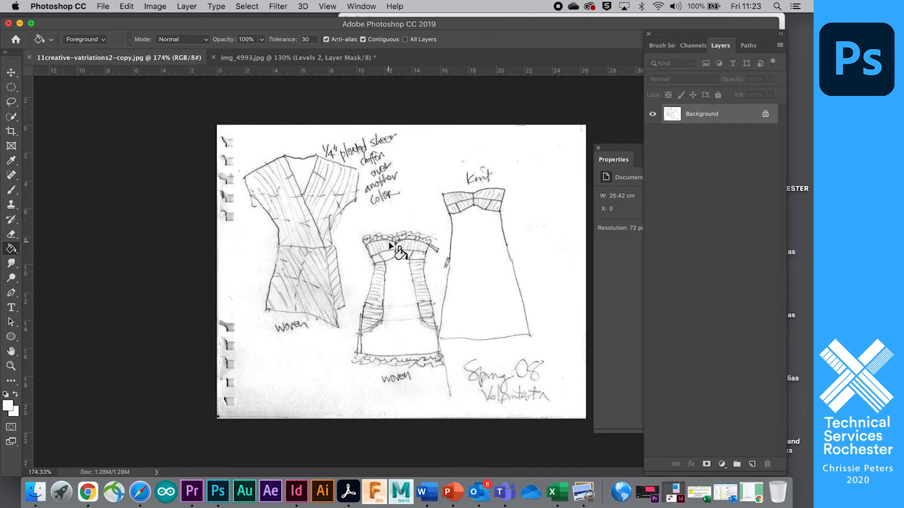
scroll(426, 266, up, 2)
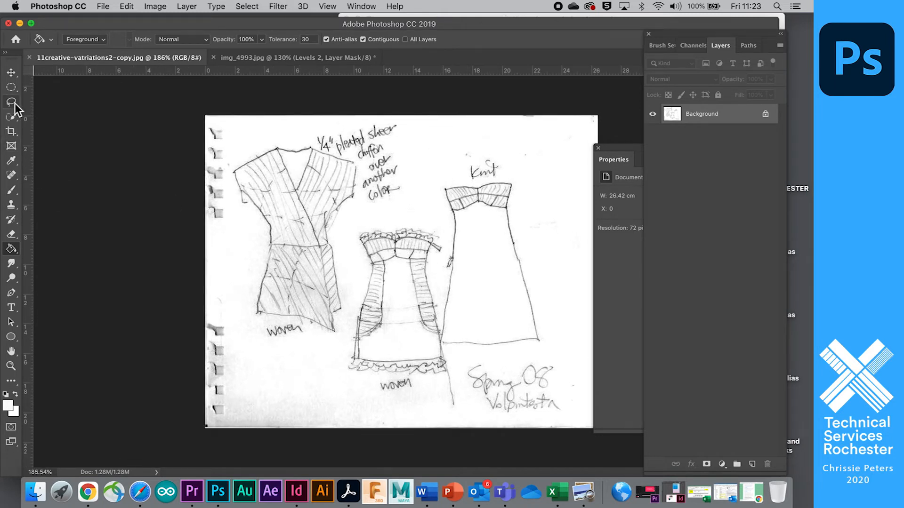
Outline the strapless dress labelled "Knit" closely with the Polygonal Lasso, leaving out its label
drag(15, 105, 52, 117)
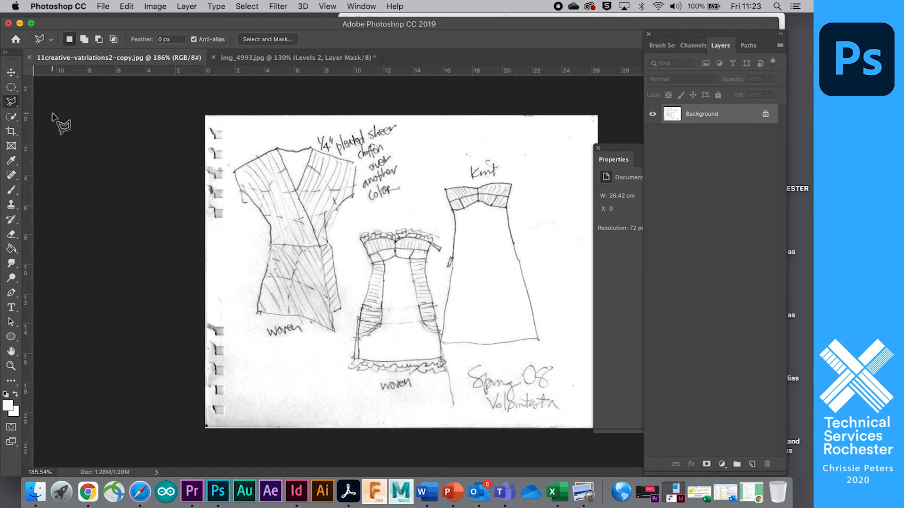
click(434, 186)
click(520, 180)
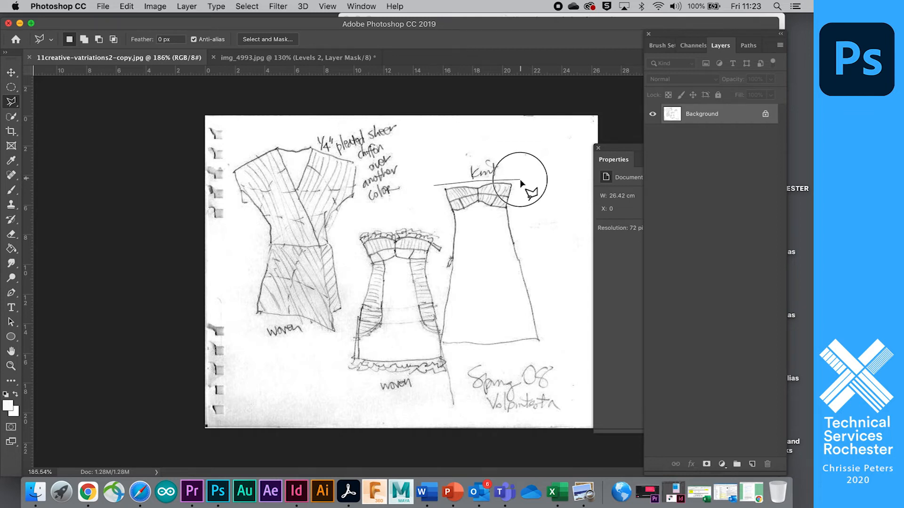
click(557, 350)
click(450, 353)
click(441, 344)
click(446, 262)
click(453, 231)
click(433, 187)
Cut the selected knit dress from the Background, paste it onto its own layer and move it clear of the ruffled dress
key(BackSpace)
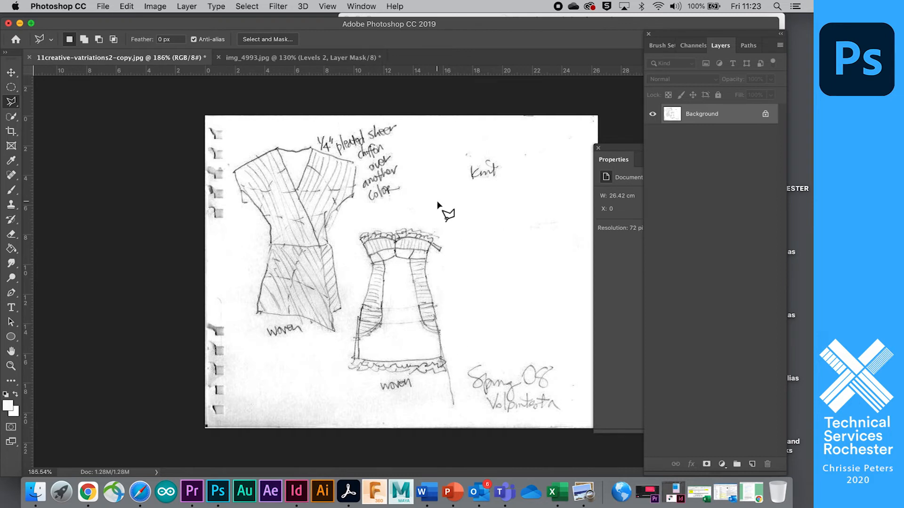
key(super+v)
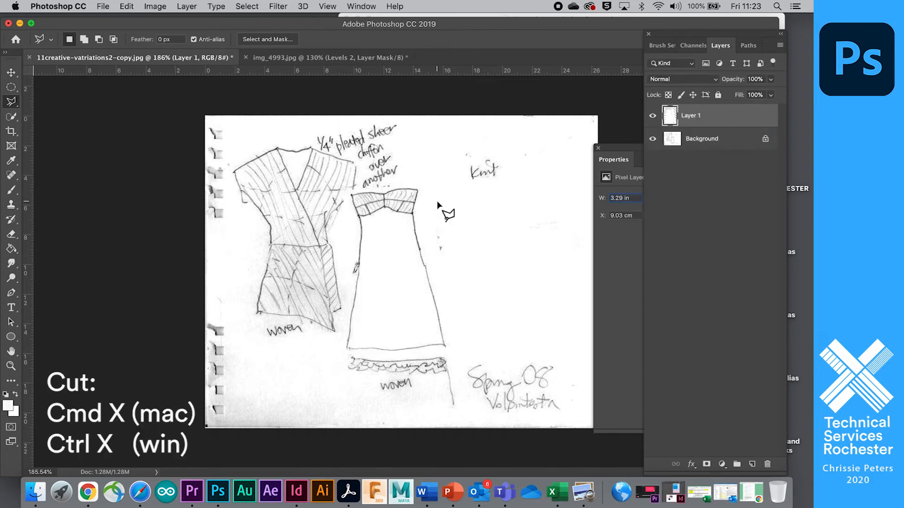
click(13, 76)
mouse_move(428, 351)
mouse_down()
mouse_move(553, 297)
mouse_move(491, 273)
mouse_move(537, 285)
mouse_up()
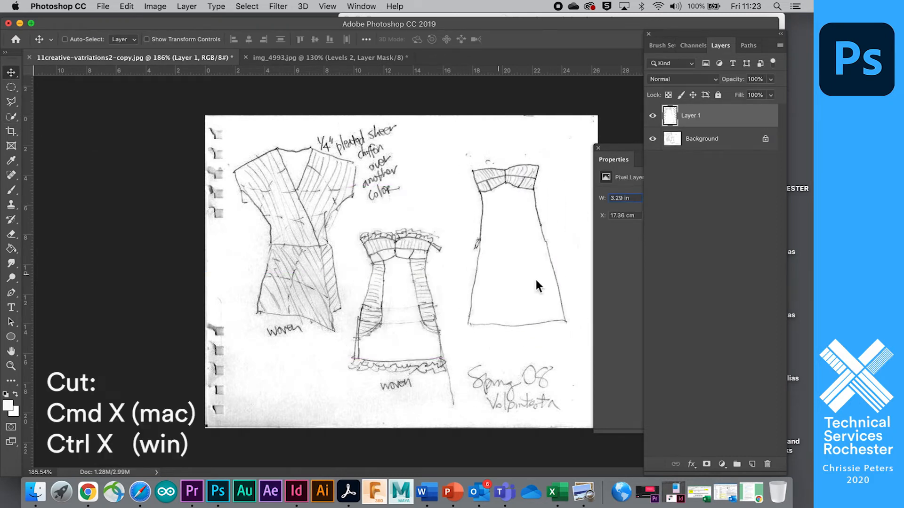
Hide Layer 1, select the Background and outline the middle ruffled dress with the Polygonal Lasso
click(706, 140)
click(12, 103)
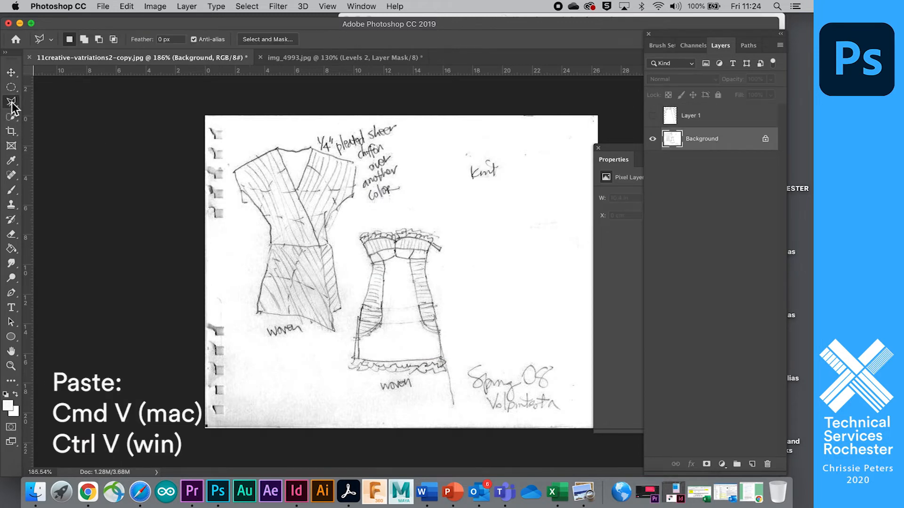
click(354, 233)
click(390, 224)
click(441, 225)
click(454, 253)
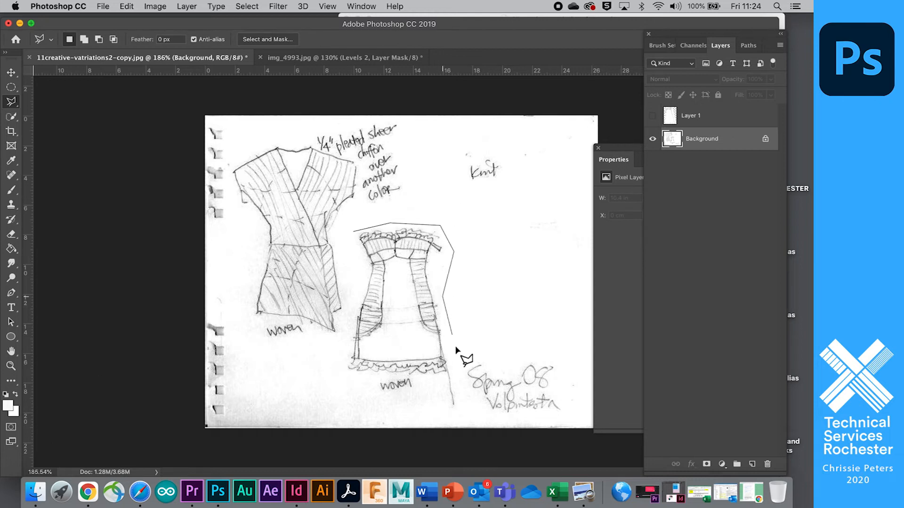
click(407, 379)
click(344, 377)
click(355, 234)
Cut the ruffled dress onto its own layer, hide that layer and reselect the Background
key(super+x)
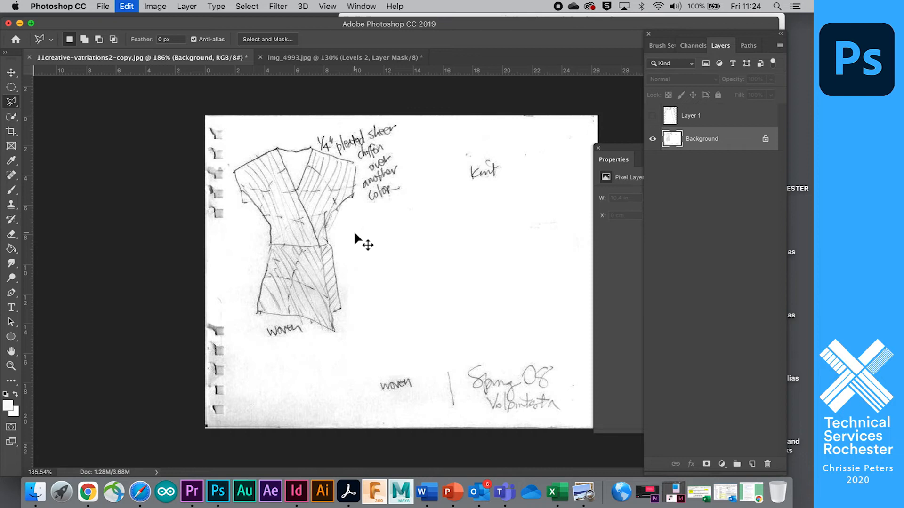
key(super+v)
click(653, 139)
click(699, 163)
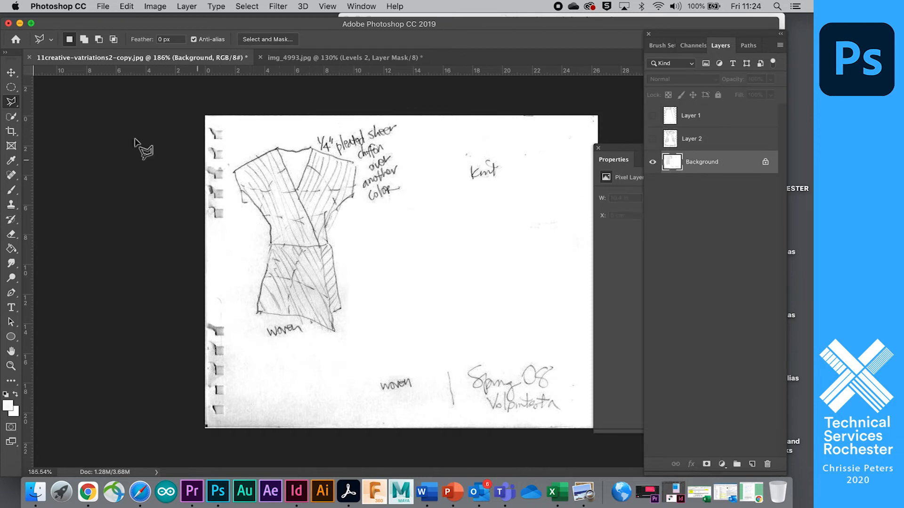
Outline the short-sleeved wrap dress with the Polygonal Lasso, including the pointed corner of its hem
click(229, 162)
click(273, 140)
click(356, 203)
click(338, 232)
click(354, 317)
click(341, 319)
click(341, 337)
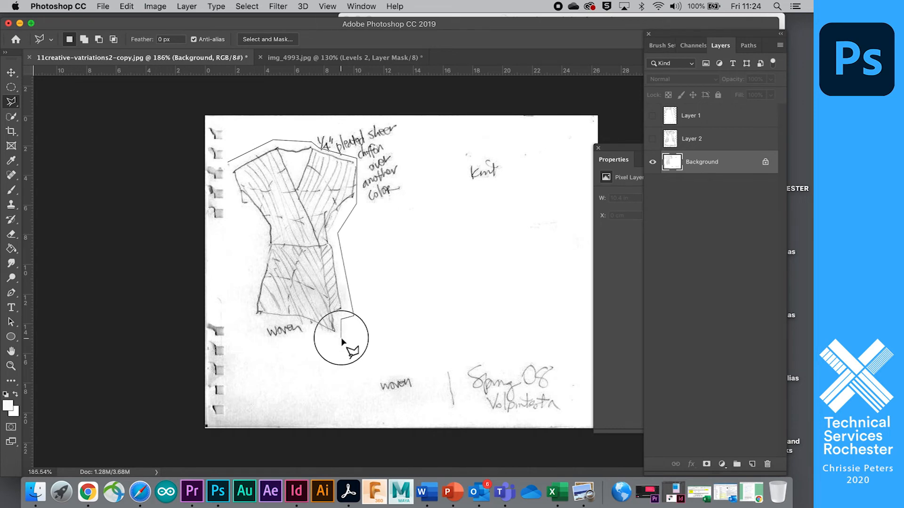
click(299, 321)
click(267, 318)
click(249, 318)
click(263, 236)
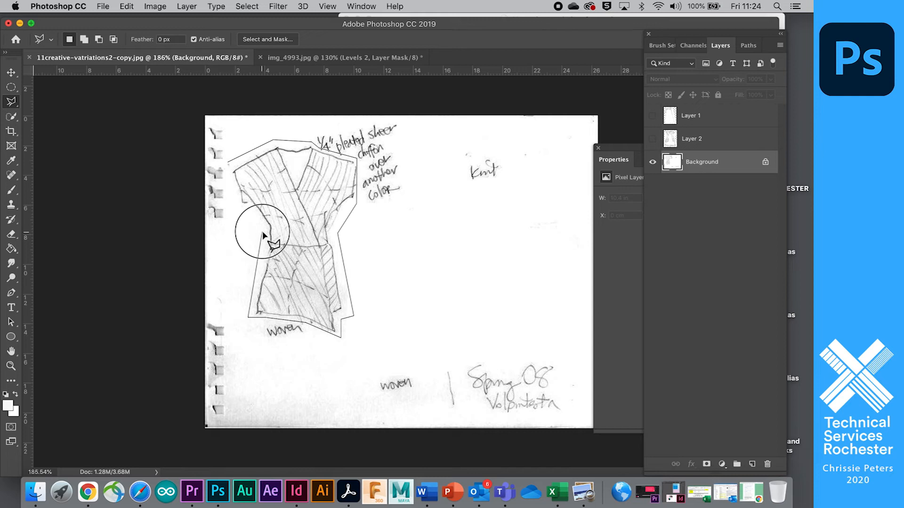
click(250, 207)
click(239, 204)
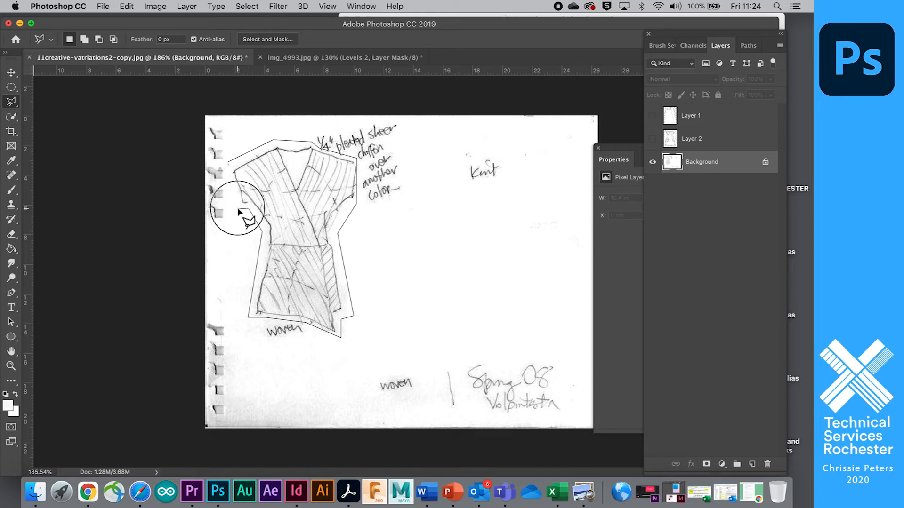
click(229, 166)
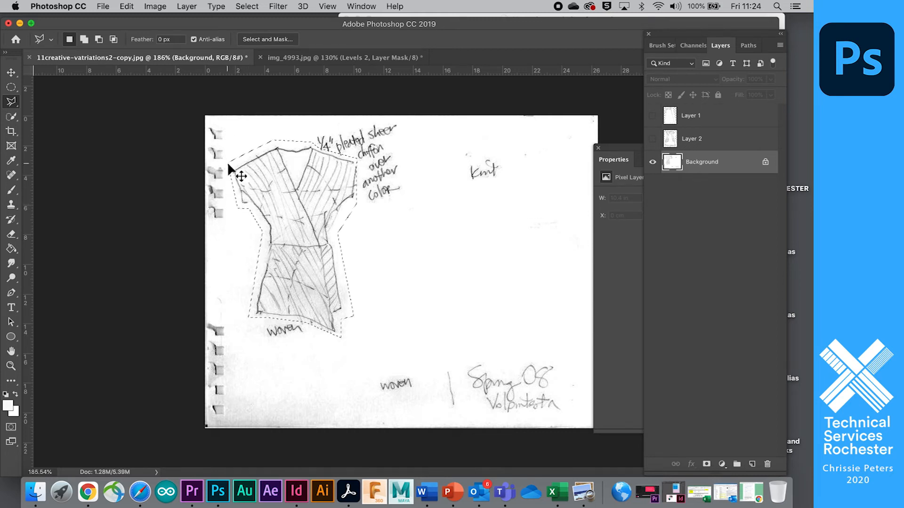
Cut the wrap dress onto its own layer, hide the Background and move the dress to the canvas's left side
key(super+x)
key(super+v)
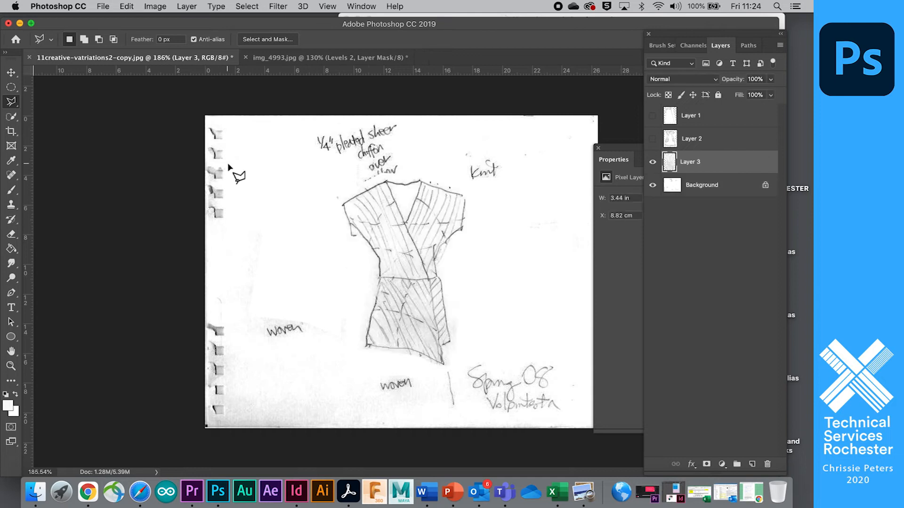
click(653, 186)
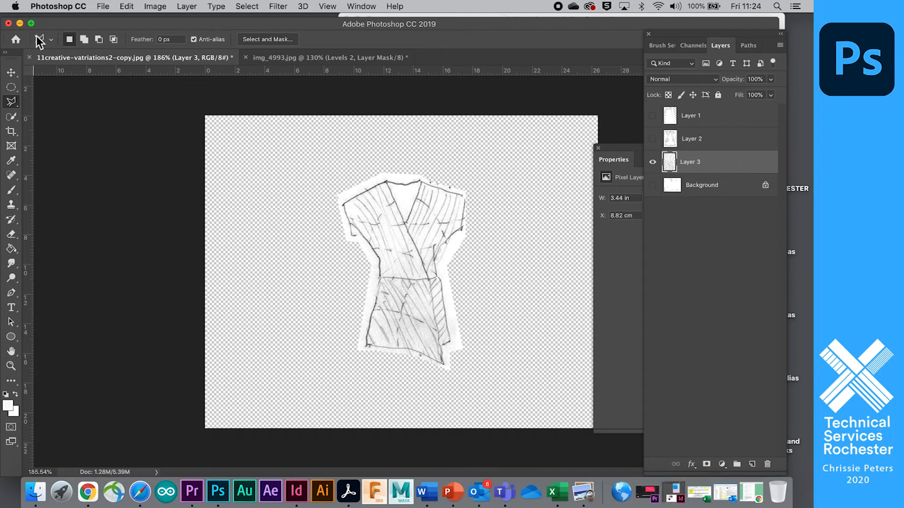
click(11, 73)
drag(320, 190, 263, 184)
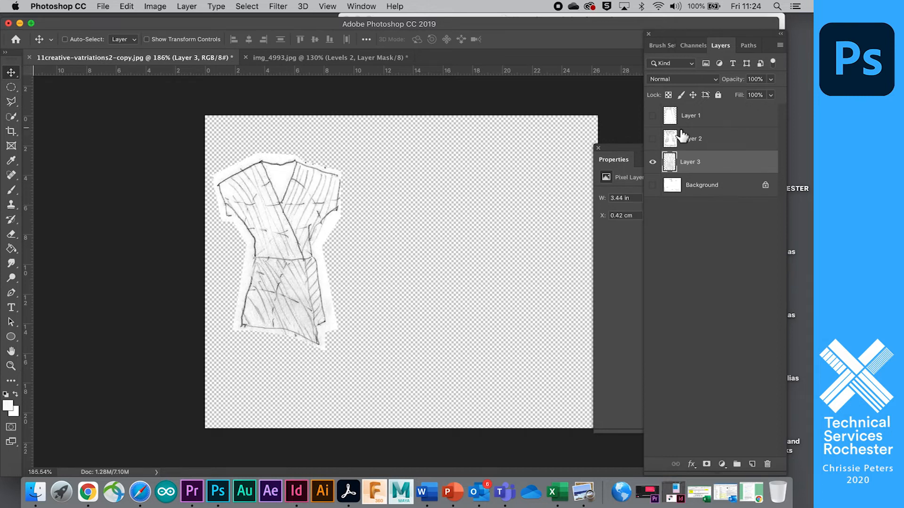
Show Layers 1 and 2, and reposition the wrap and ruffled dresses so all three stand side by side with level tops
click(653, 116)
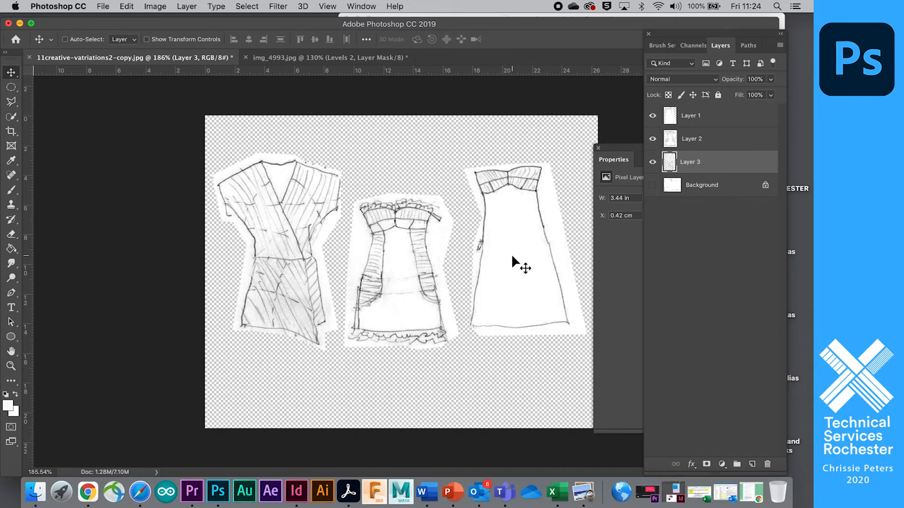
mouse_move(402, 225)
mouse_down()
mouse_move(402, 193)
mouse_move(393, 234)
mouse_move(387, 217)
mouse_up()
click(702, 138)
drag(507, 277, 522, 281)
Place three vertical guides, one through the centre of each dress
drag(30, 108, 272, 128)
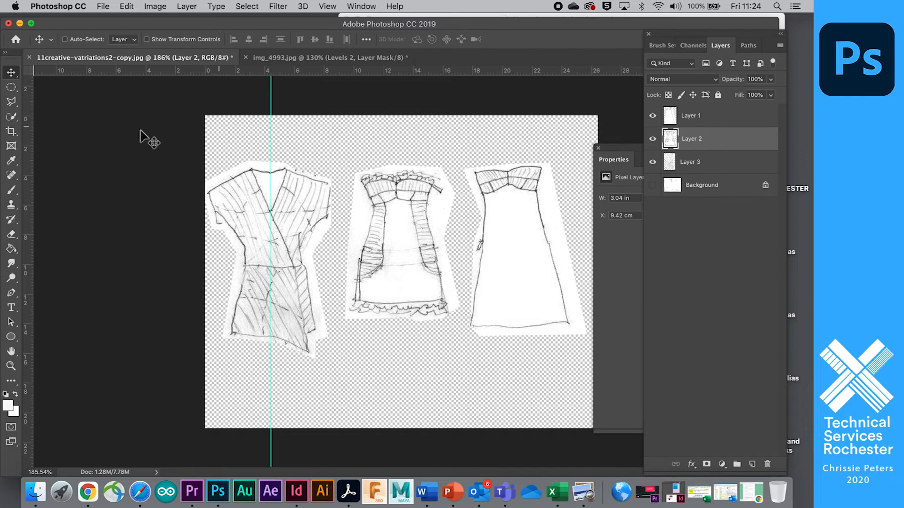
drag(28, 123, 399, 141)
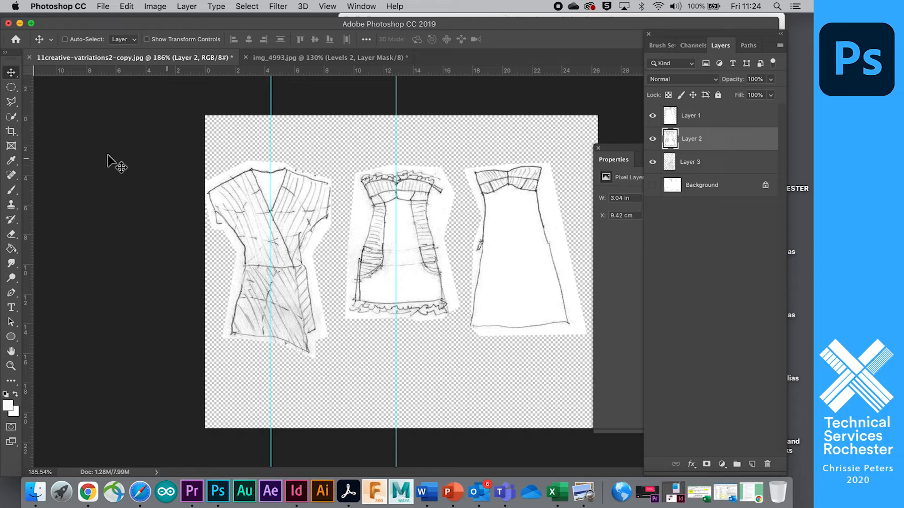
drag(31, 121, 510, 149)
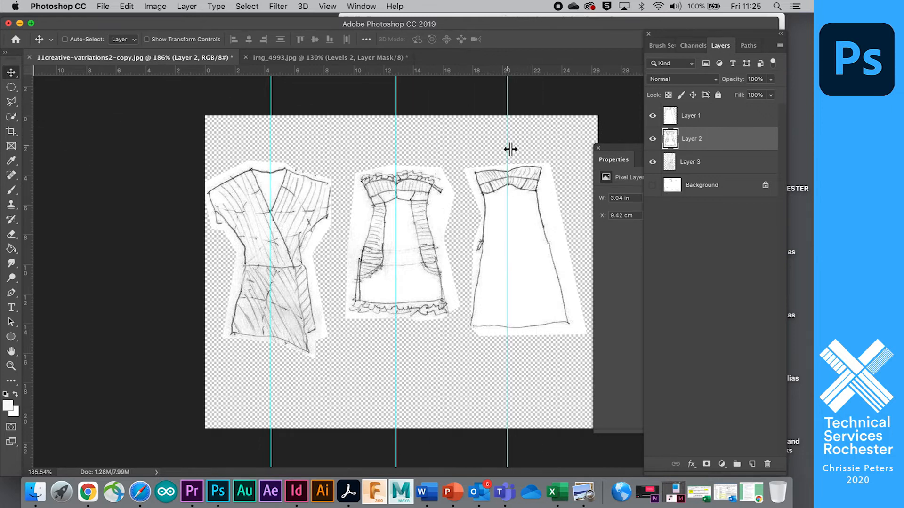
Rotate the knit dress on Layer 1 clockwise by 4.75° and shift it to centre on its guide
click(670, 121)
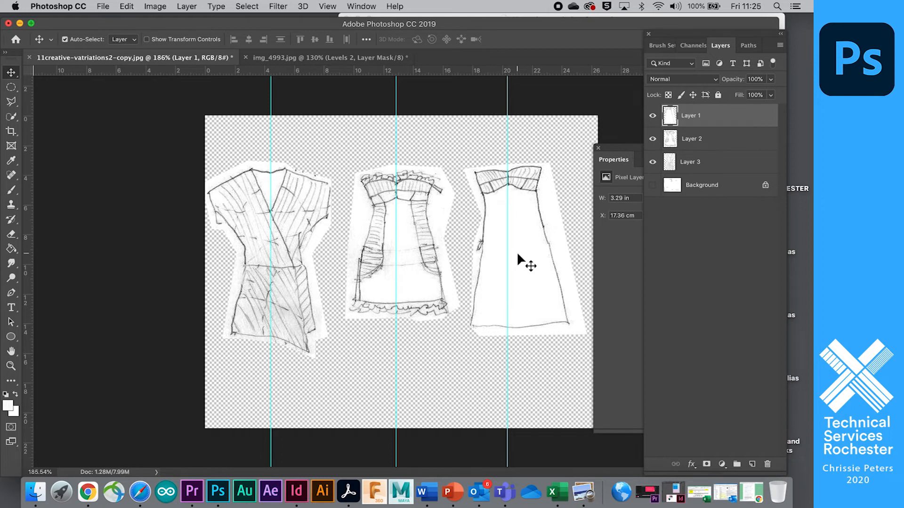
key(super+t)
drag(452, 164, 461, 155)
drag(536, 238, 527, 236)
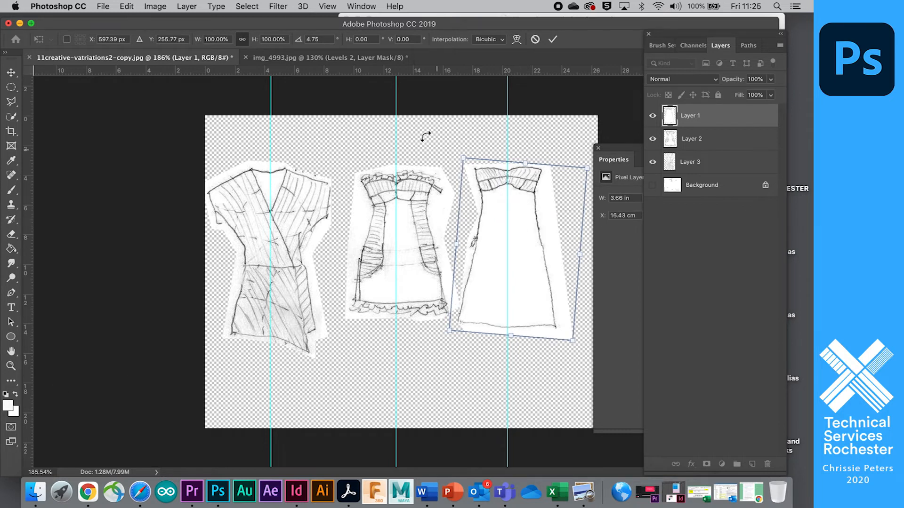
click(117, 168)
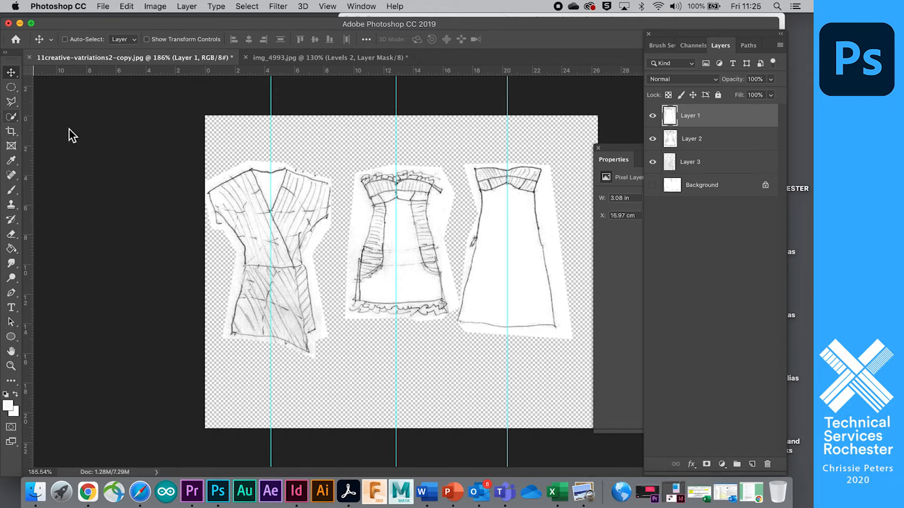
Sample the paper white and brush out the stray mark and rough edges along the knit dress's left side and hem on Layer 1
scroll(513, 283, up, 5)
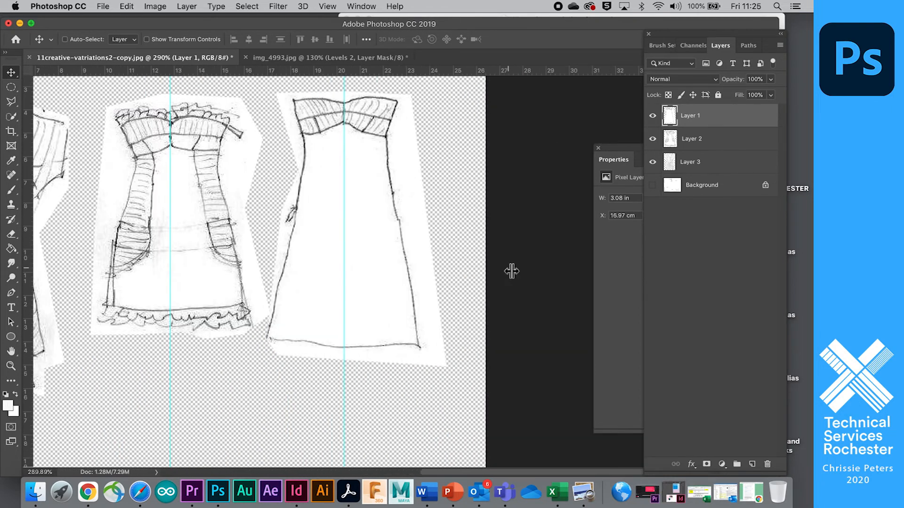
scroll(509, 269, left, 4)
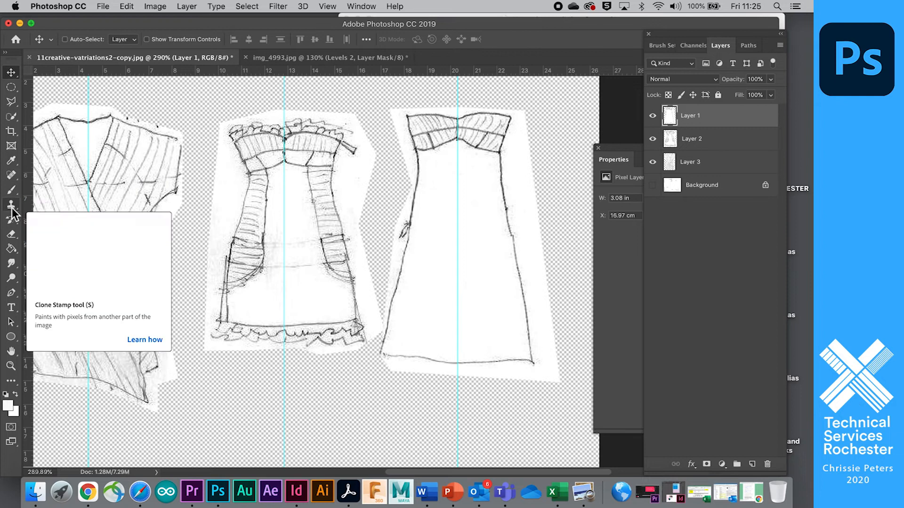
click(12, 161)
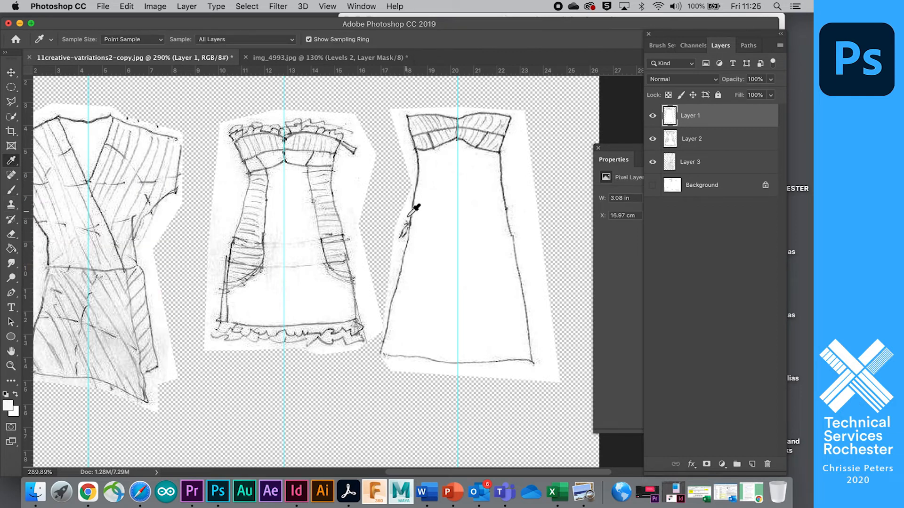
click(407, 214)
click(11, 190)
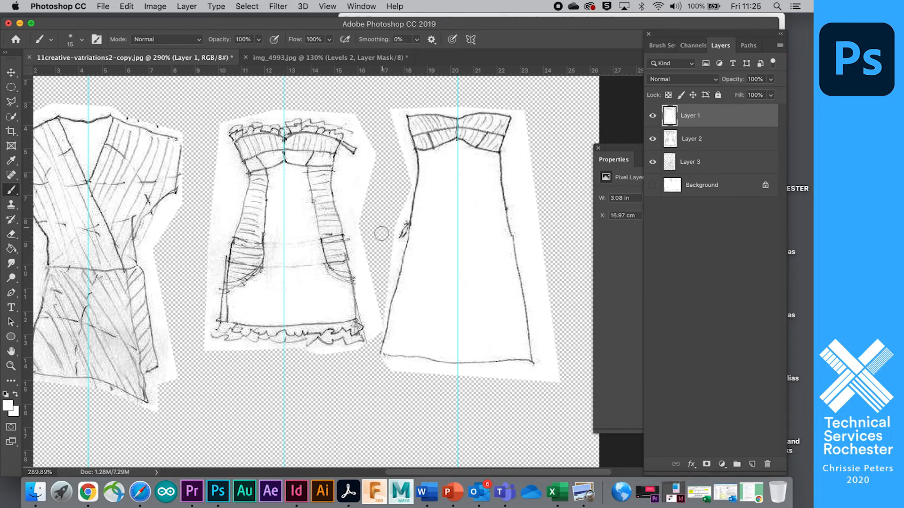
mouse_move(407, 220)
mouse_down()
mouse_move(396, 248)
mouse_move(403, 215)
mouse_move(381, 323)
mouse_up()
mouse_move(382, 365)
mouse_down()
mouse_move(438, 367)
mouse_move(407, 373)
mouse_up()
mouse_move(508, 376)
mouse_down()
mouse_move(489, 376)
mouse_move(540, 367)
mouse_up()
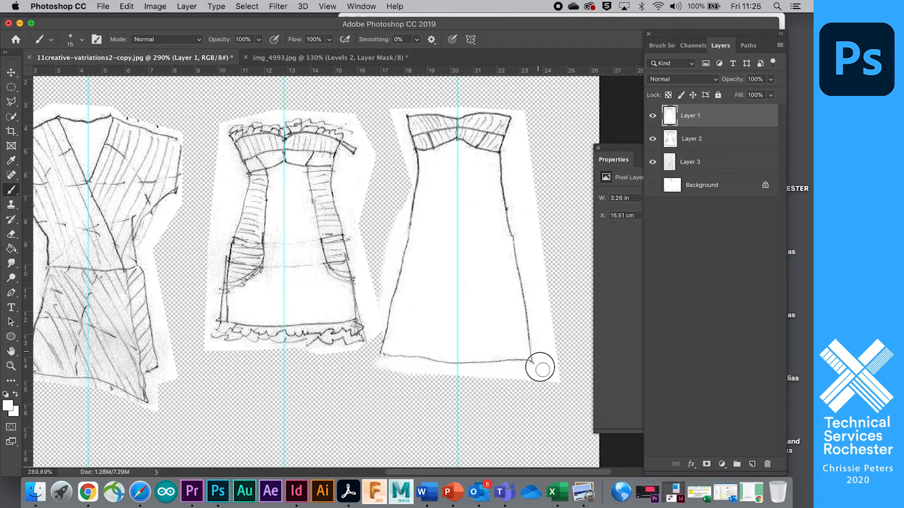
Paint white along the knit dress's right side, inside its skirt and around its upper left edge to clean up smudges
mouse_move(521, 122)
mouse_down()
mouse_move(512, 190)
mouse_move(542, 283)
mouse_up()
mouse_move(468, 155)
mouse_down()
mouse_move(472, 146)
mouse_move(490, 161)
mouse_move(486, 198)
mouse_move(499, 224)
mouse_up()
mouse_move(447, 204)
mouse_down()
mouse_move(431, 246)
mouse_move(480, 199)
mouse_move(487, 236)
mouse_move(499, 213)
mouse_move(511, 308)
mouse_up()
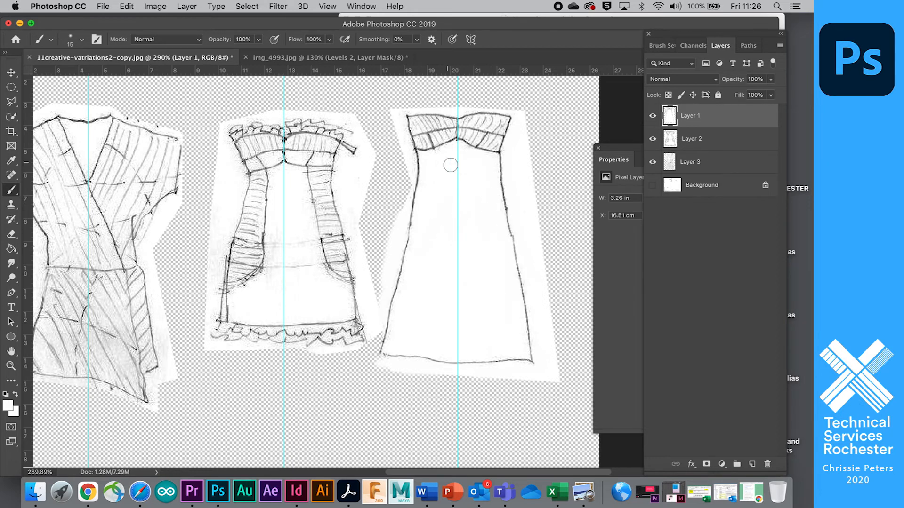
mouse_move(439, 157)
mouse_down()
mouse_move(468, 151)
mouse_move(439, 154)
mouse_up()
mouse_move(399, 115)
mouse_down()
mouse_move(412, 165)
mouse_move(405, 133)
mouse_move(402, 203)
mouse_move(413, 163)
mouse_up()
mouse_move(393, 109)
mouse_down()
mouse_move(417, 102)
mouse_move(409, 110)
mouse_up()
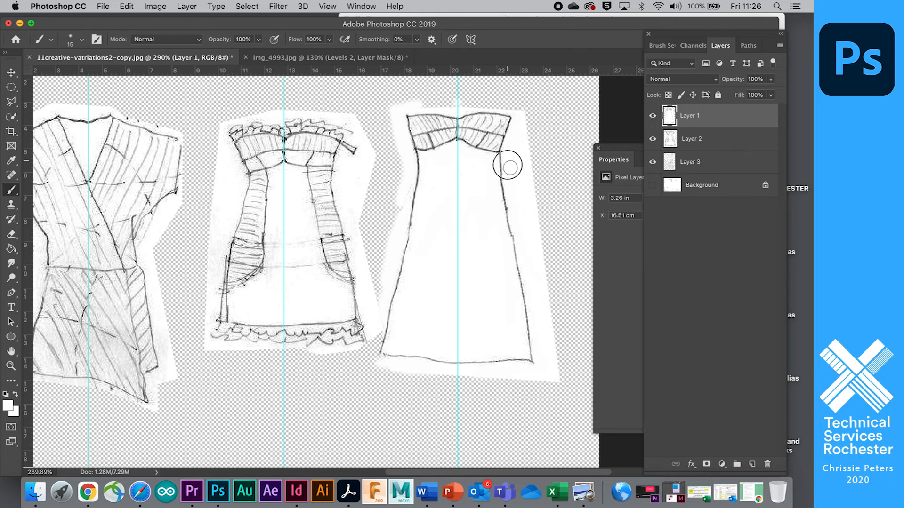
On Layer 2, paint white around the ruffled dress's top trim and down its upper right side
scroll(517, 265, left, 5)
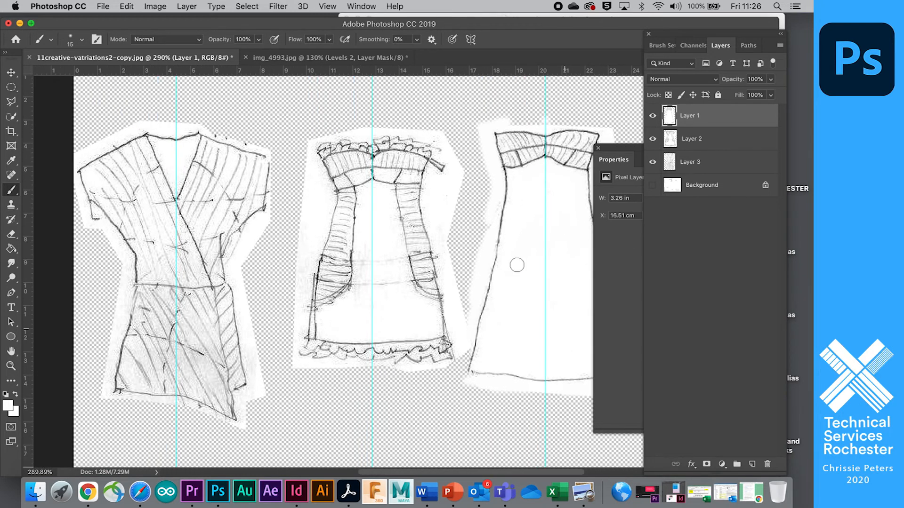
scroll(540, 204, down, 3)
scroll(540, 203, right, 3)
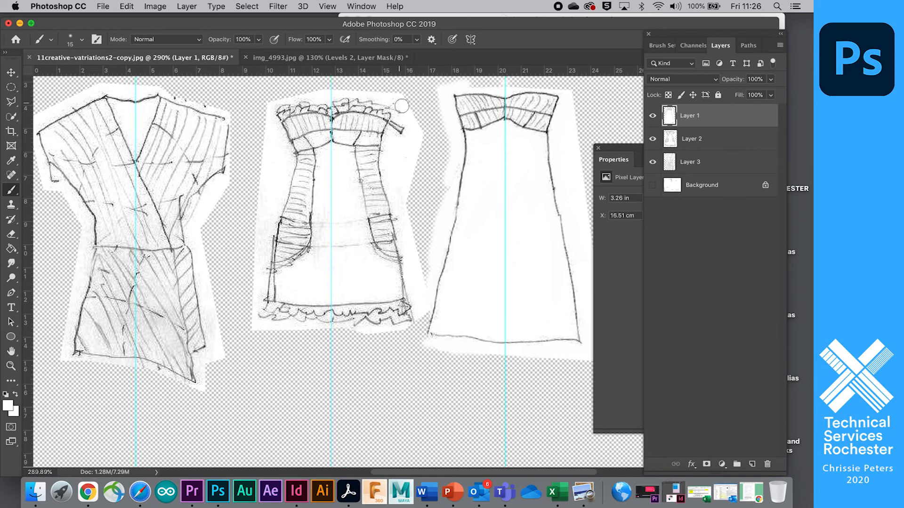
scroll(420, 140, up, 1)
scroll(420, 141, up, 4)
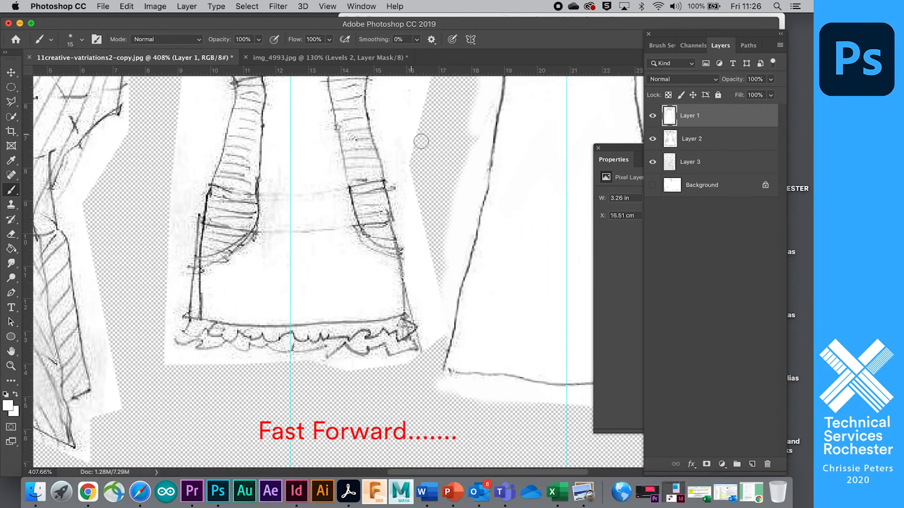
scroll(421, 141, up, 5)
scroll(421, 142, up, 1)
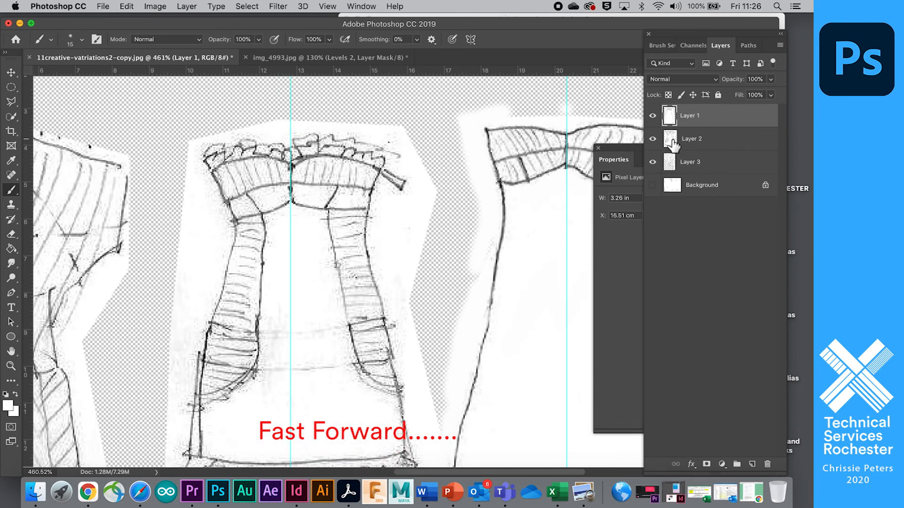
click(688, 144)
mouse_move(294, 129)
mouse_down()
mouse_move(366, 126)
mouse_move(411, 151)
mouse_move(400, 160)
mouse_move(417, 173)
mouse_up()
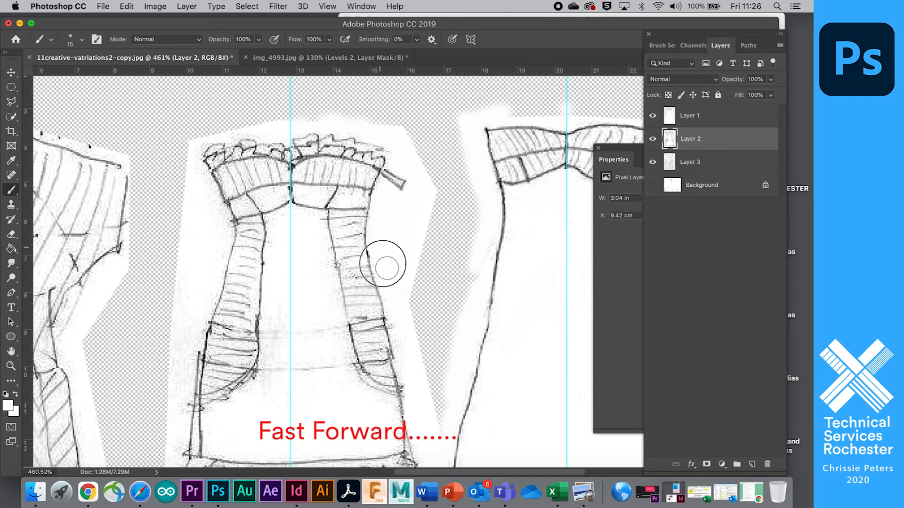
With a smaller brush, paint out stray specks around the ruffled dress's hem, left side, pocket and inner panel
scroll(401, 330, down, 5)
key(bracketleft)
key(bracketleft)
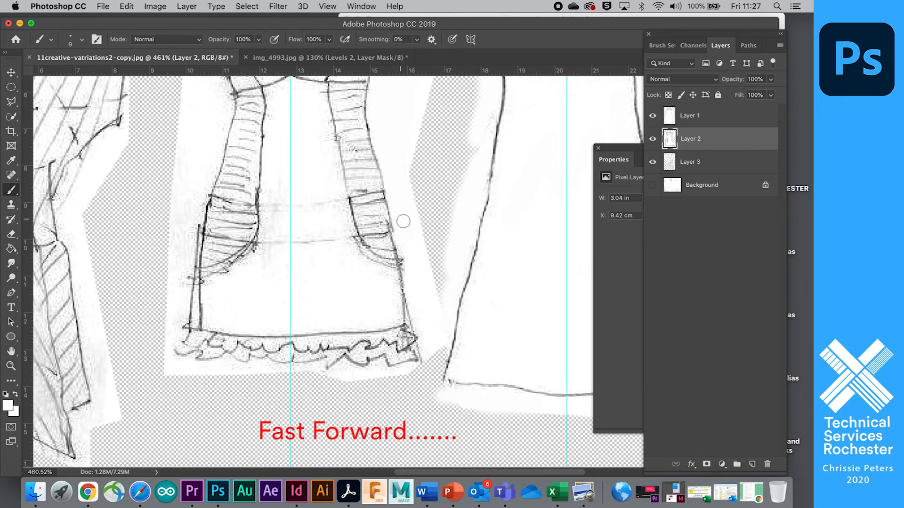
mouse_move(428, 336)
mouse_down()
mouse_move(425, 360)
mouse_move(368, 374)
mouse_move(291, 367)
mouse_move(330, 368)
mouse_move(282, 375)
mouse_up()
mouse_move(174, 329)
mouse_down()
mouse_move(180, 323)
mouse_move(182, 351)
mouse_up()
mouse_move(189, 257)
mouse_down()
mouse_move(187, 275)
mouse_move(175, 273)
mouse_move(235, 277)
mouse_move(214, 281)
mouse_move(263, 242)
mouse_up()
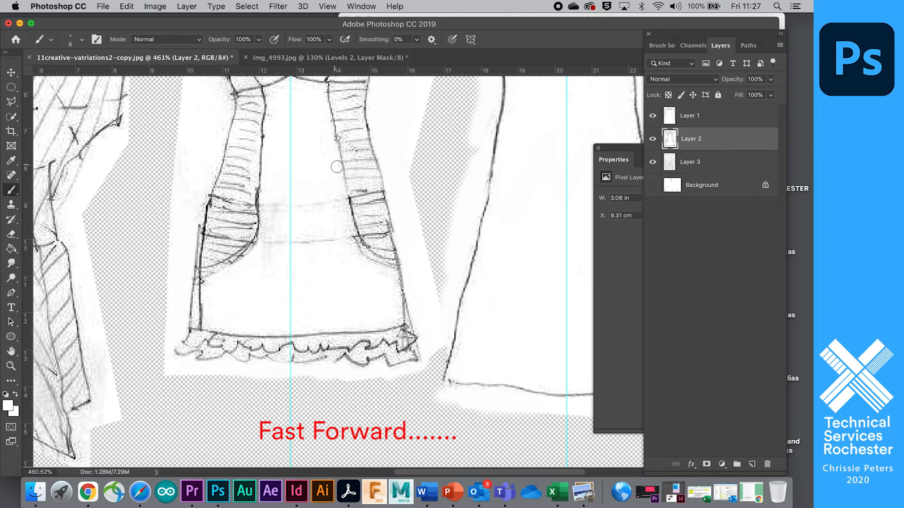
drag(315, 92, 324, 181)
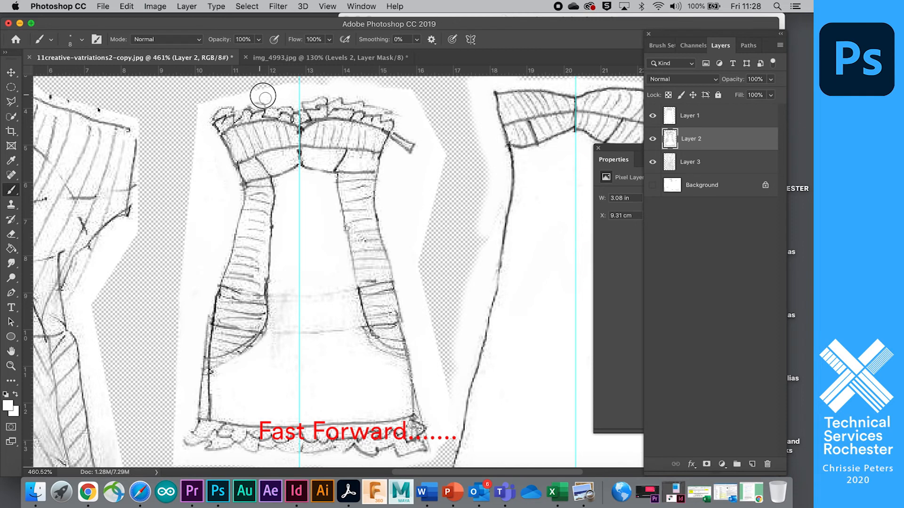
On Layer 3, paint out the stray dots and smudges along the wrap dress's right shoulder and side
scroll(413, 202, left, 10)
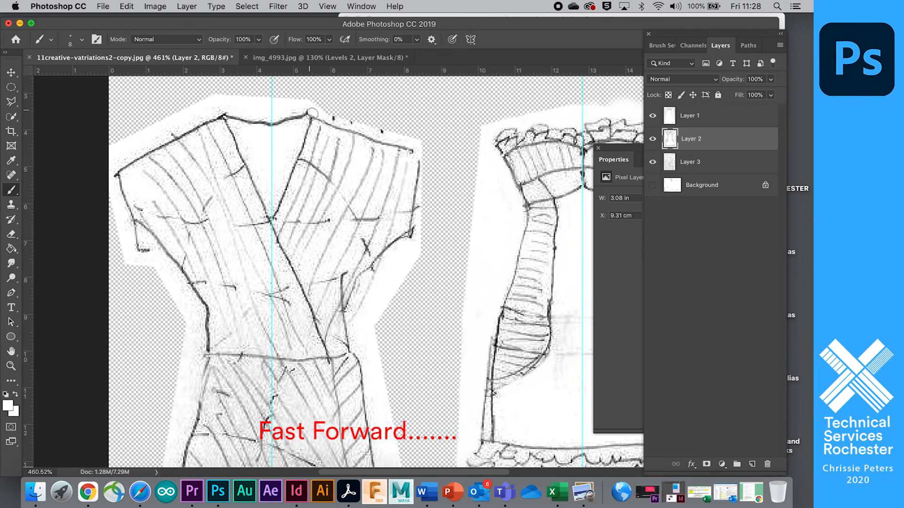
click(699, 157)
mouse_move(317, 112)
mouse_down()
mouse_move(417, 134)
mouse_move(338, 119)
mouse_move(425, 140)
mouse_move(429, 155)
mouse_move(423, 246)
mouse_move(402, 251)
mouse_move(357, 306)
mouse_move(363, 284)
mouse_move(367, 352)
mouse_up()
Enlarge the brush to 15 and paint white around the wrap dress's skirt and left side, finishing with a size 8 brush
scroll(370, 356, down, 5)
key(bracketright)
key(bracketright)
key(bracketright)
mouse_move(372, 237)
mouse_down()
mouse_move(399, 318)
mouse_move(383, 280)
mouse_move(393, 362)
mouse_move(377, 364)
mouse_move(378, 407)
mouse_move(357, 411)
mouse_move(297, 377)
mouse_move(187, 363)
mouse_move(178, 373)
mouse_move(169, 366)
mouse_move(172, 292)
mouse_move(194, 159)
mouse_up()
scroll(194, 228, up, 4)
drag(220, 268, 155, 194)
scroll(158, 213, up, 2)
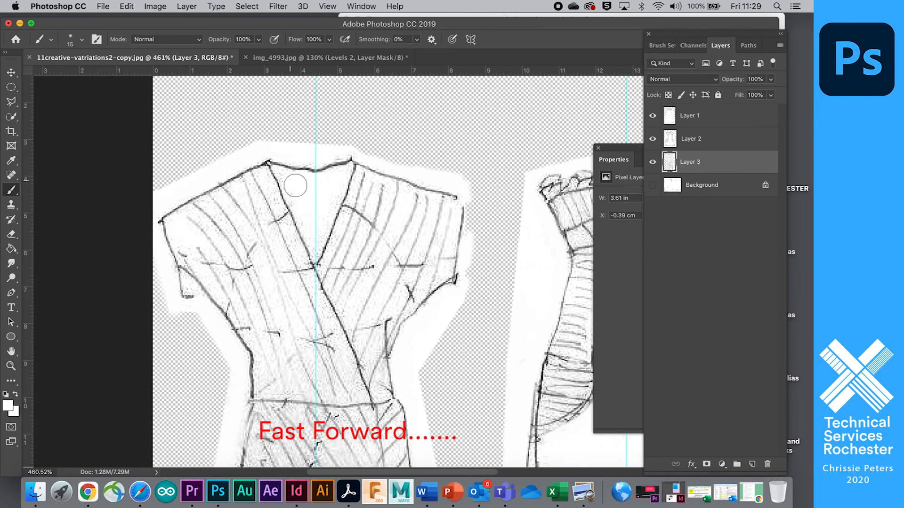
key(bracketleft)
key(bracketleft)
key(bracketleft)
scroll(320, 268, down, 5)
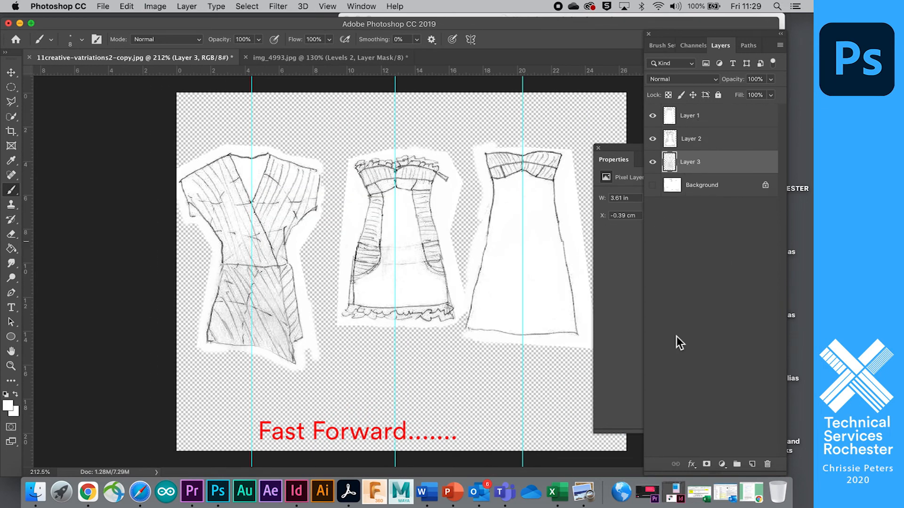
Add a new layer between Layer 3 and the Background and fill it with the white sampled from the wrap dress's neckline
drag(688, 168, 696, 192)
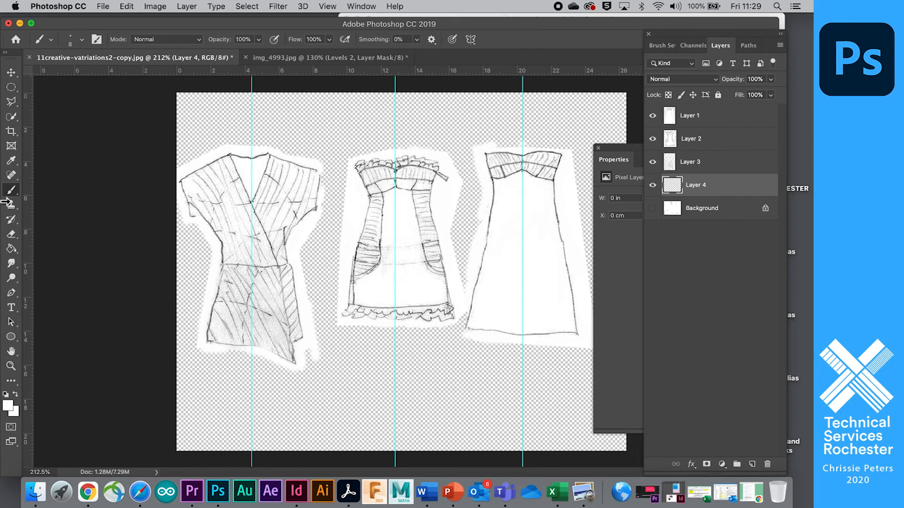
click(12, 160)
click(256, 177)
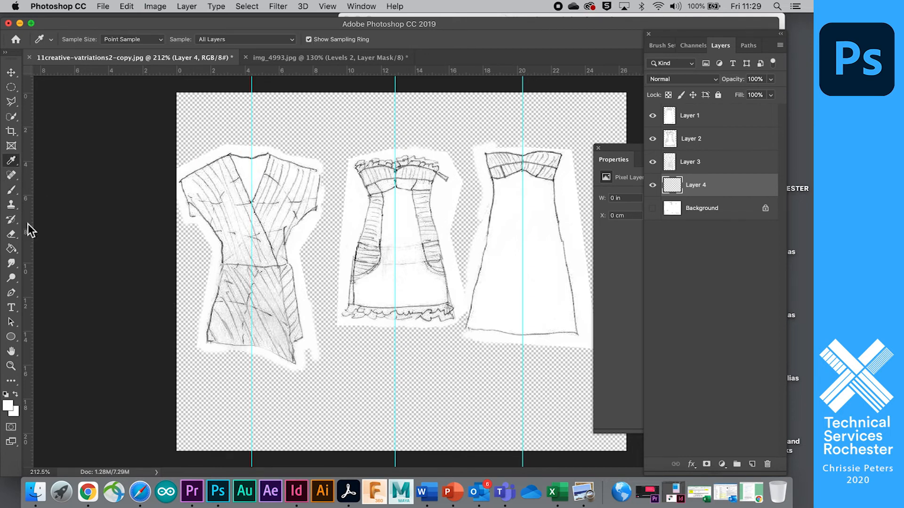
click(11, 249)
click(364, 129)
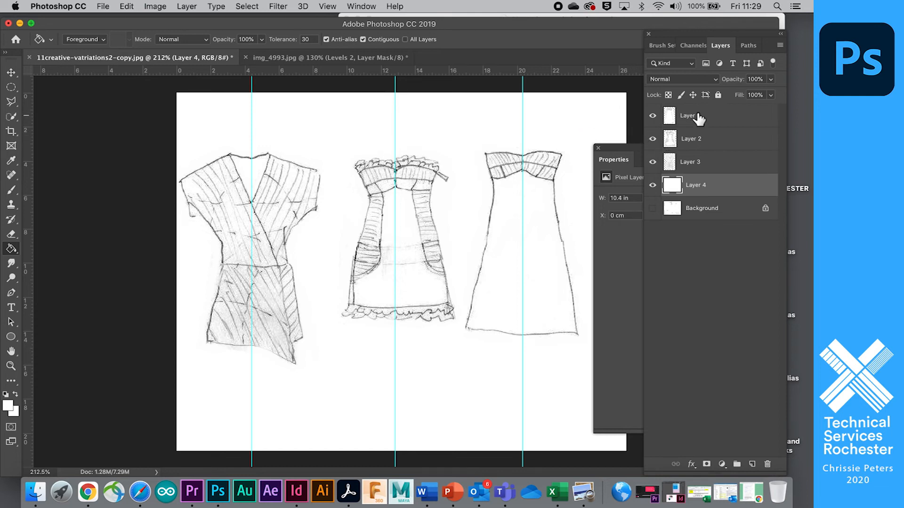
Merge the three dress layers, Layers 1 to 3, into a single layer
click(701, 120)
shift+click(708, 164)
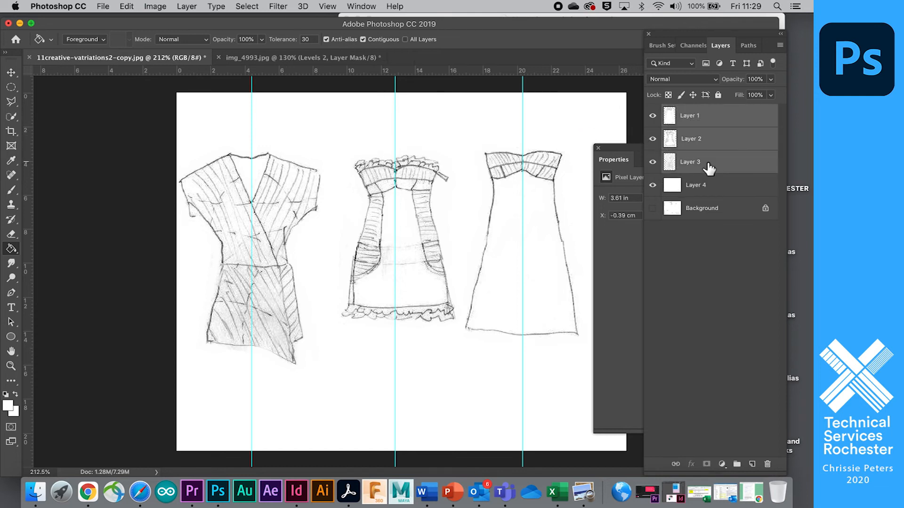
key(super+e)
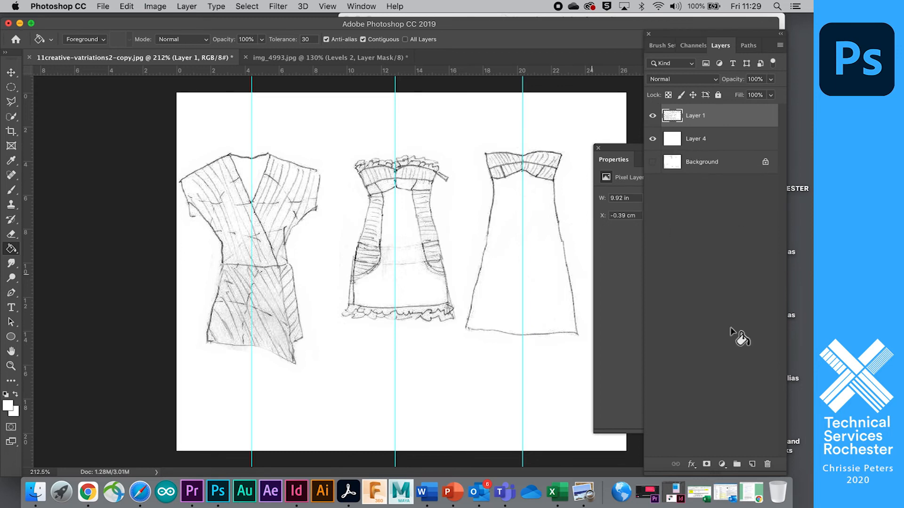
Add a Levels adjustment above the merged dresses with input levels of 38 for shadows, 0.76 for midtones and 223 for highlights
click(724, 465)
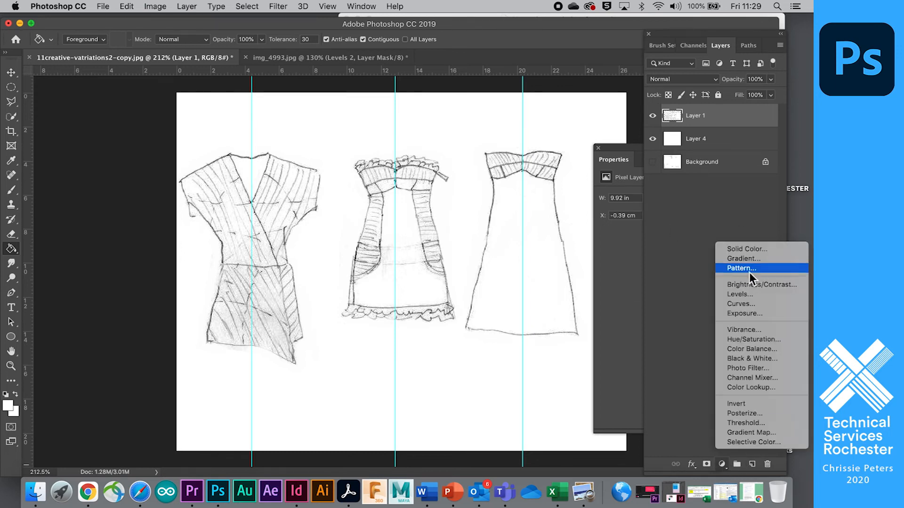
click(750, 295)
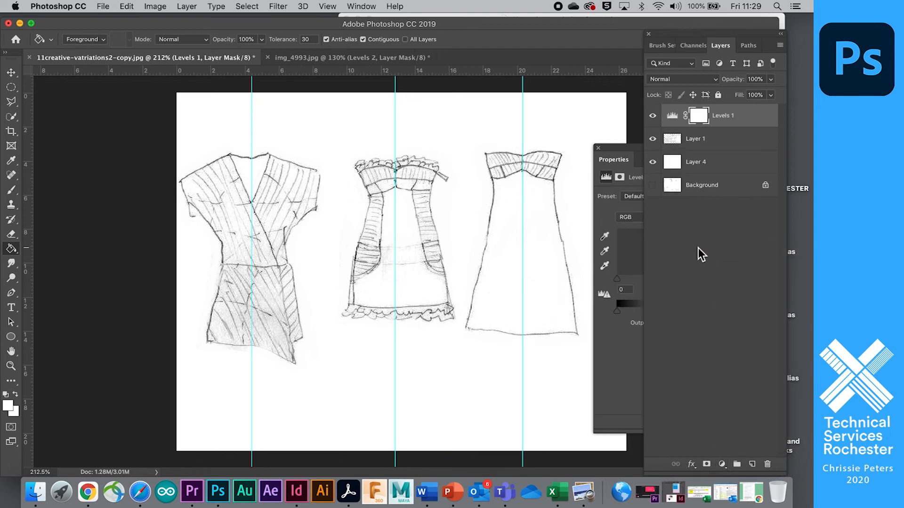
click(626, 149)
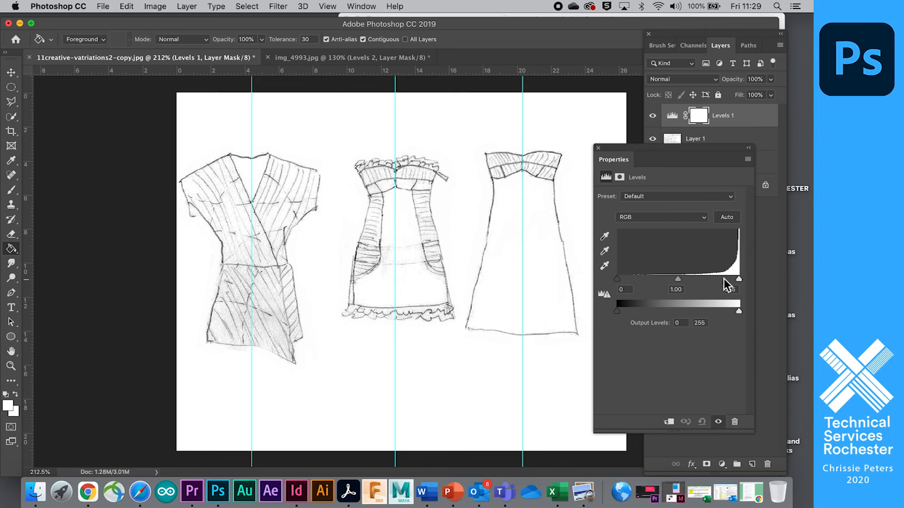
drag(678, 281, 636, 280)
drag(739, 281, 698, 282)
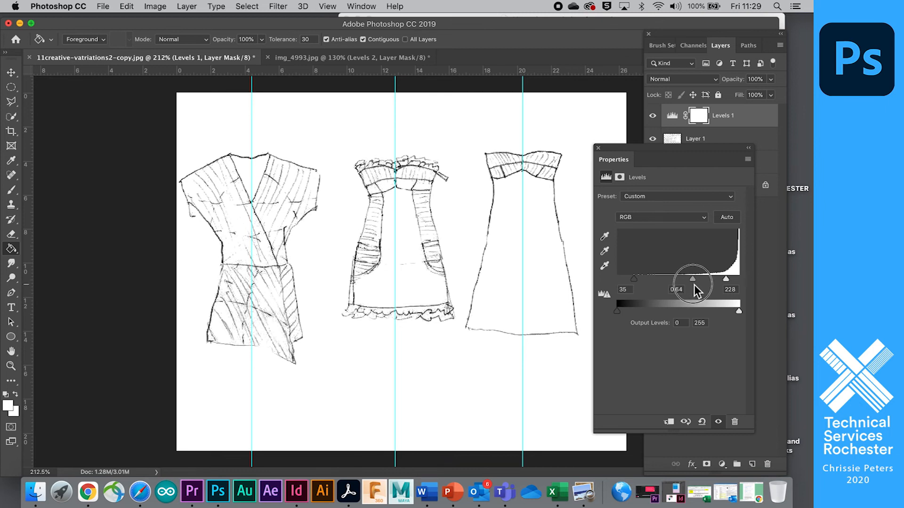
drag(637, 282, 633, 279)
drag(690, 281, 725, 283)
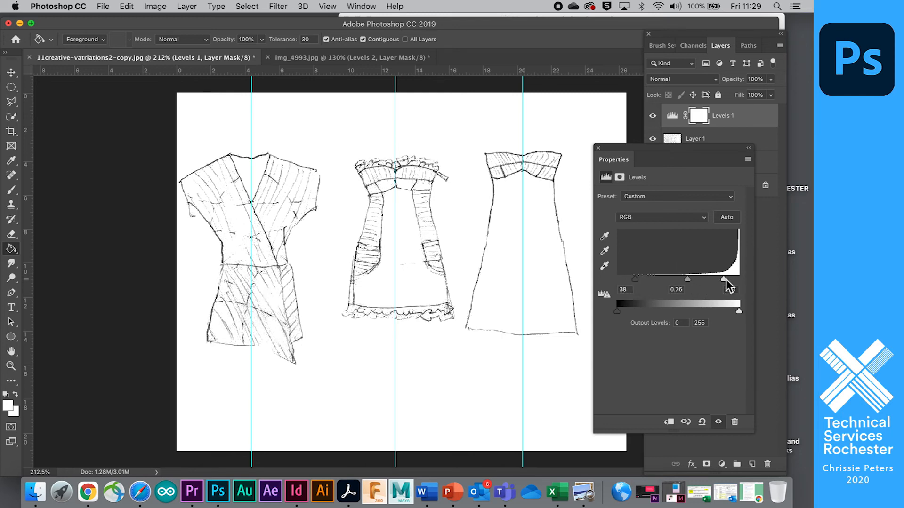
scroll(391, 351, down, 2)
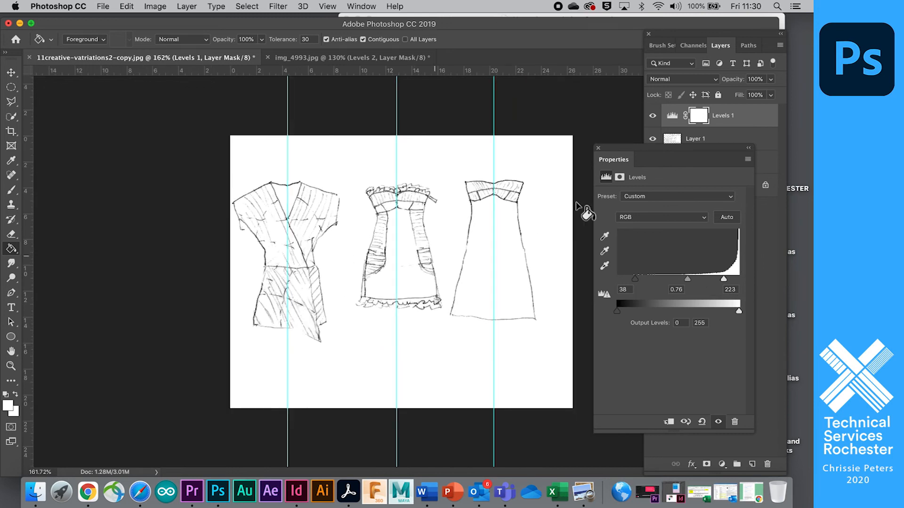
Switch to Preview, move the original sketch page aside to compare it with the cleaned version, and return to Photoshop
click(600, 16)
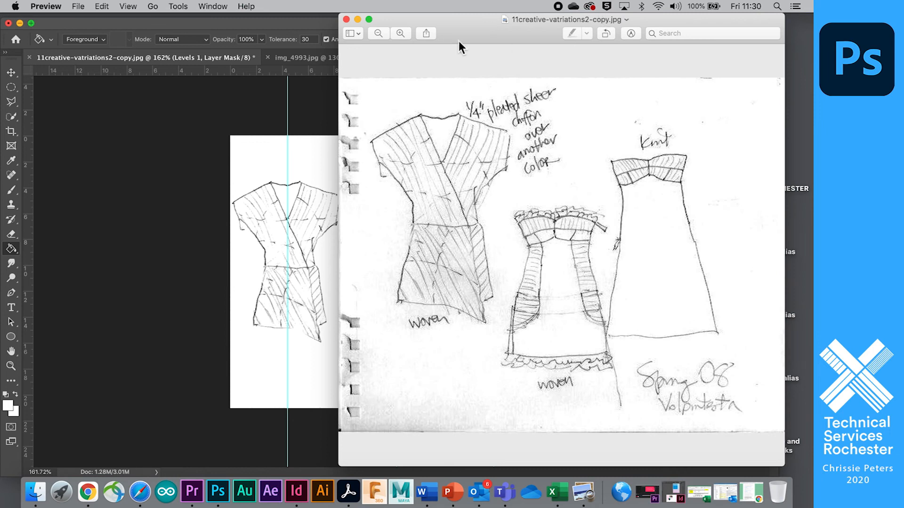
drag(451, 27, 581, 24)
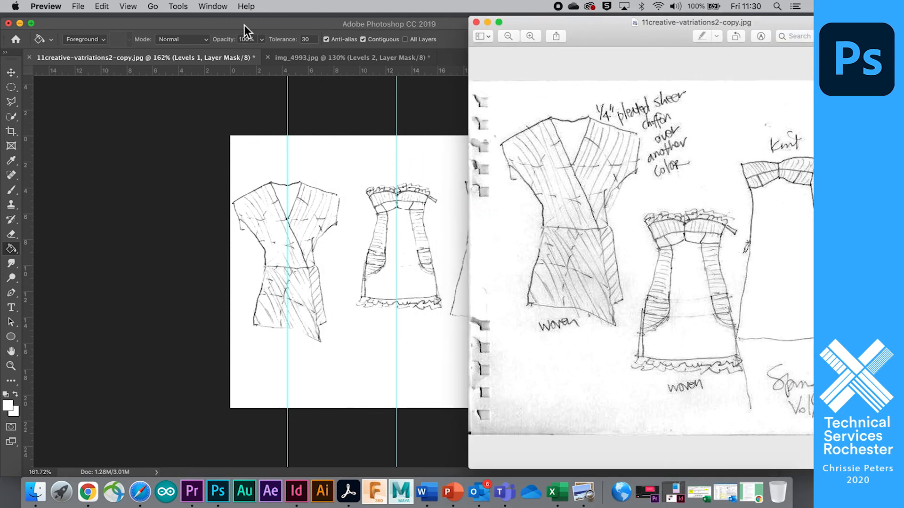
click(181, 24)
drag(207, 24, 77, 26)
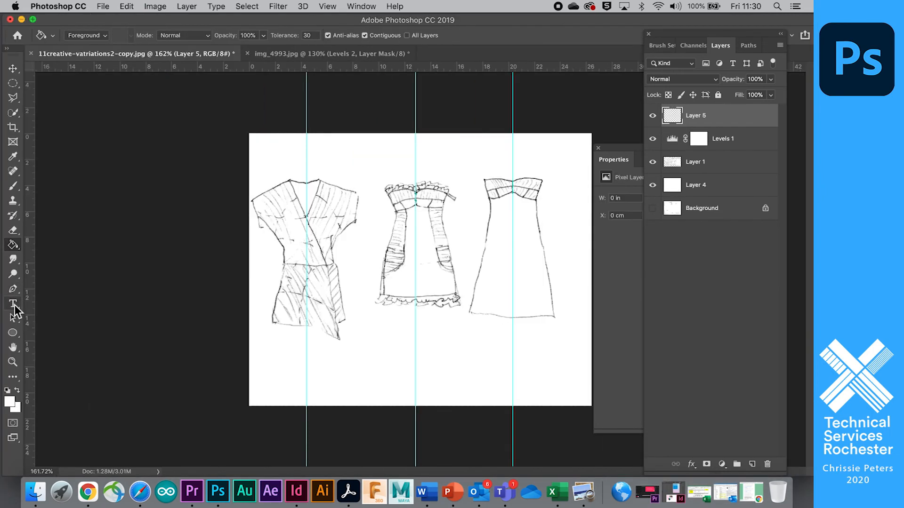
Start a text label below the middle dress and set its text colour to near-black, 020000
key(t)
click(408, 328)
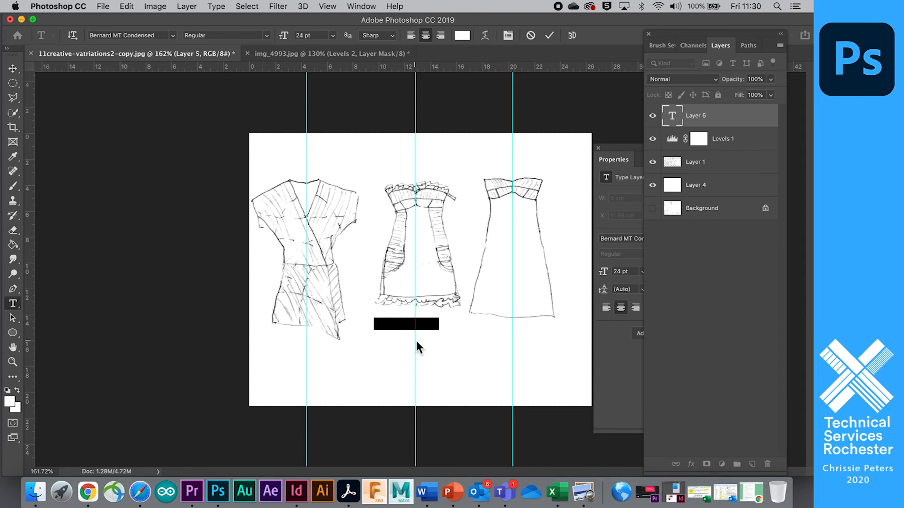
click(462, 35)
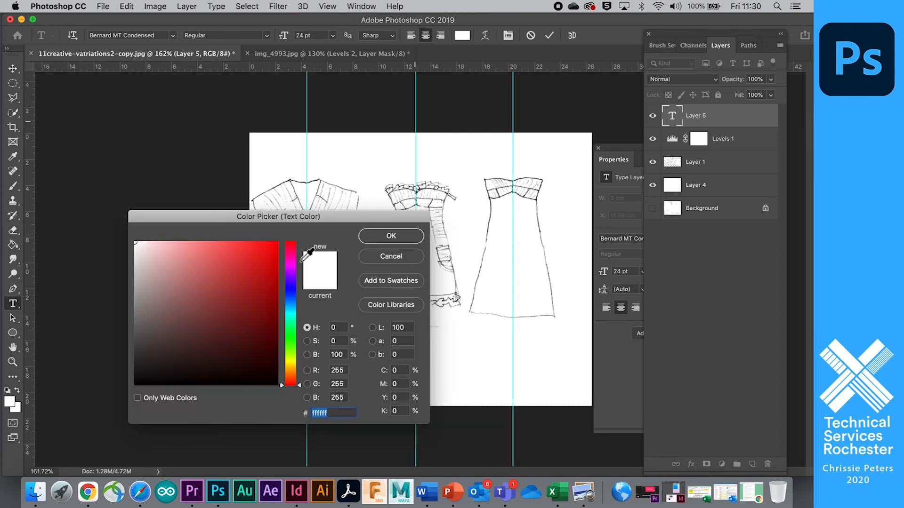
click(277, 384)
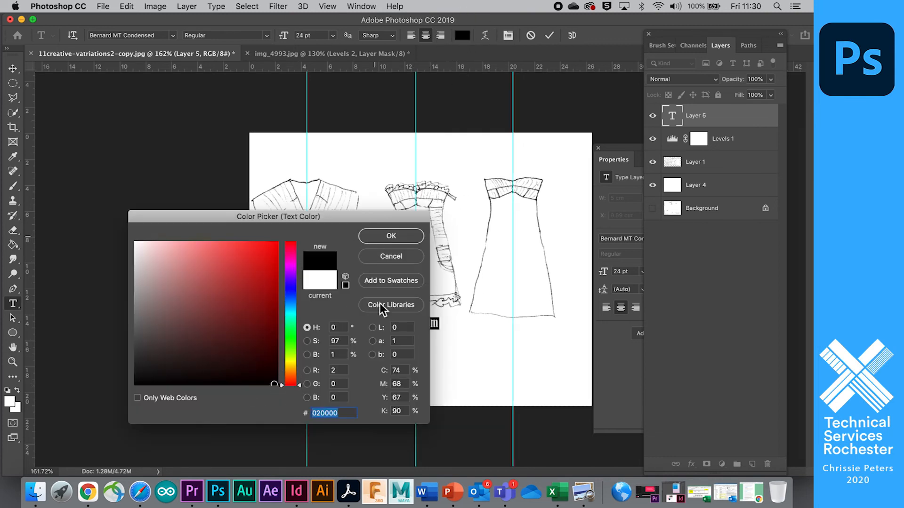
click(392, 236)
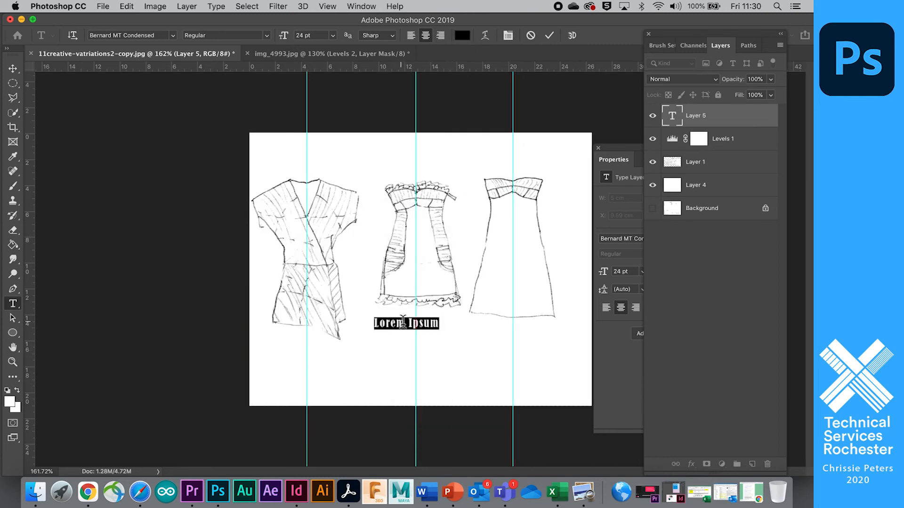
Set the label's font to Myriad Pro, enter "Woven" and move the label slightly lower beneath the middle dress
click(174, 35)
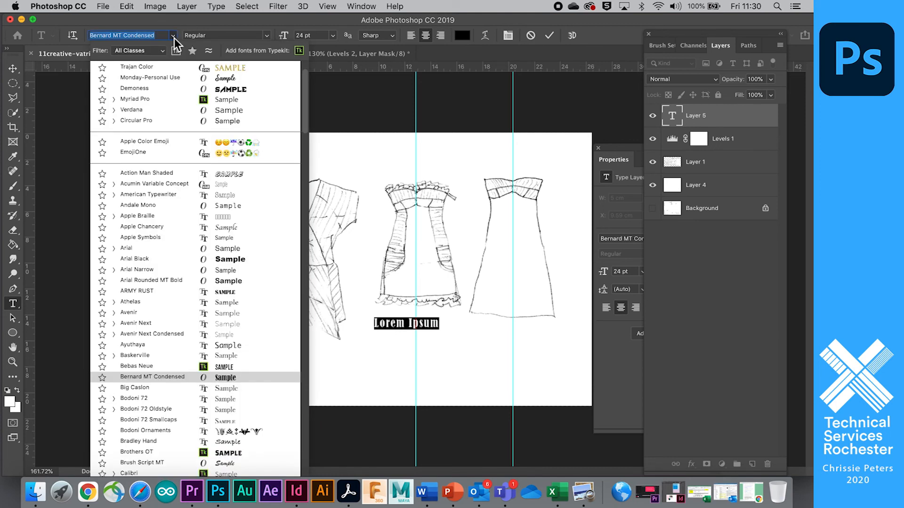
click(171, 102)
text(Woven)
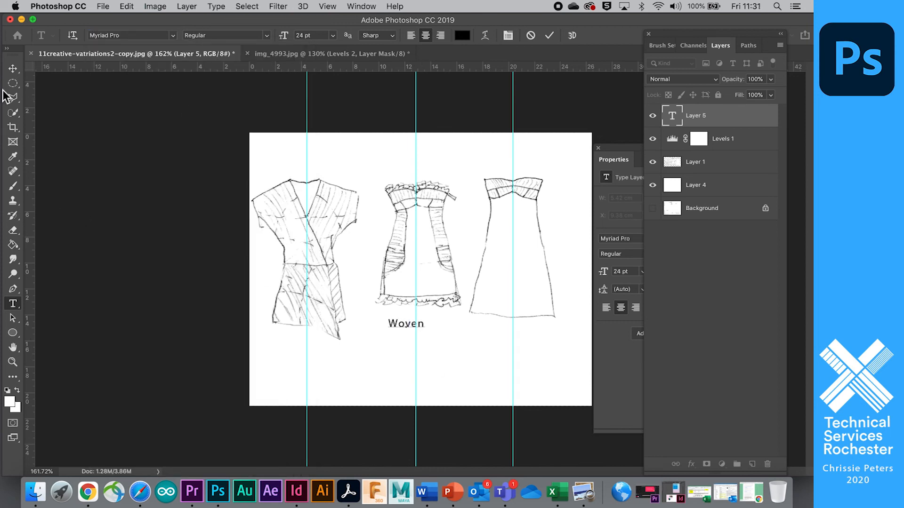
click(12, 69)
mouse_move(401, 332)
mouse_down()
mouse_move(414, 329)
mouse_move(410, 342)
mouse_up()
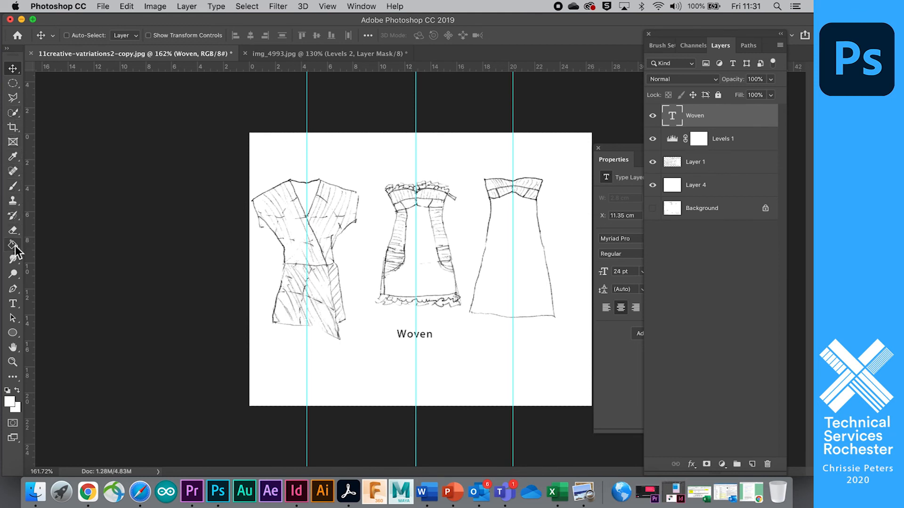
click(14, 186)
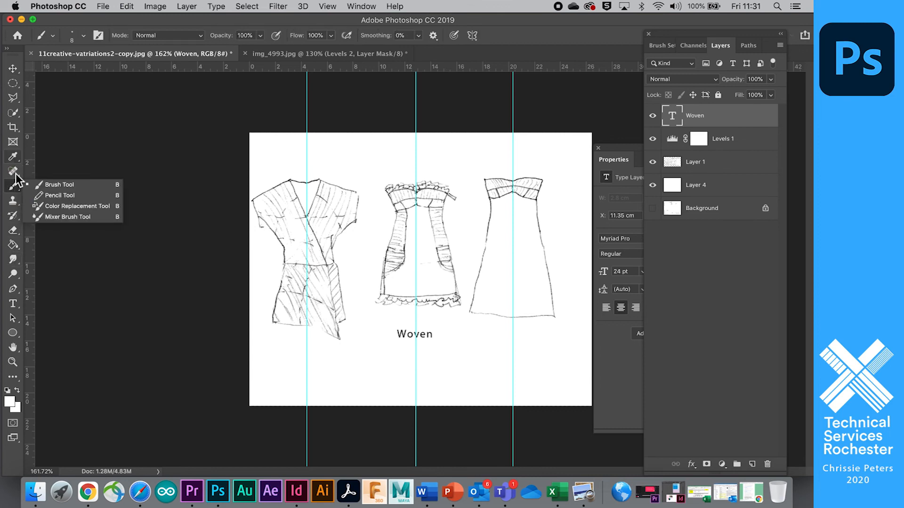
click(13, 320)
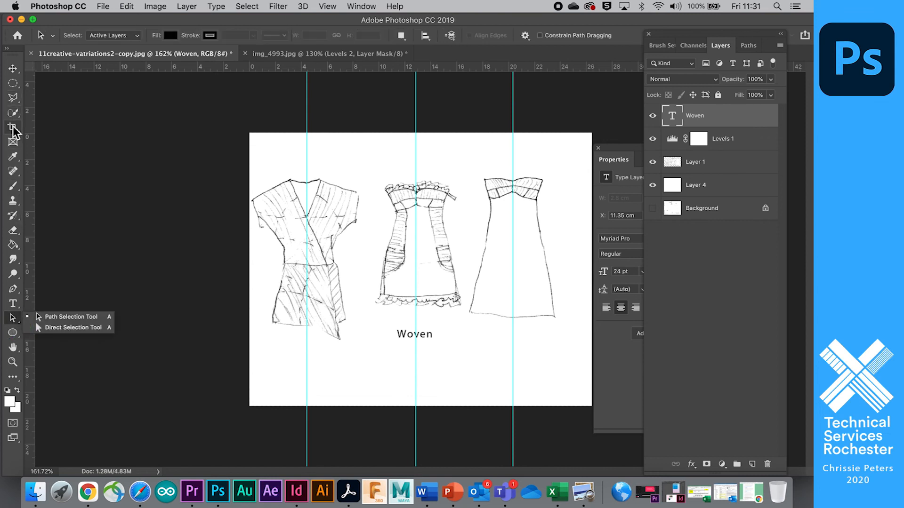
click(18, 143)
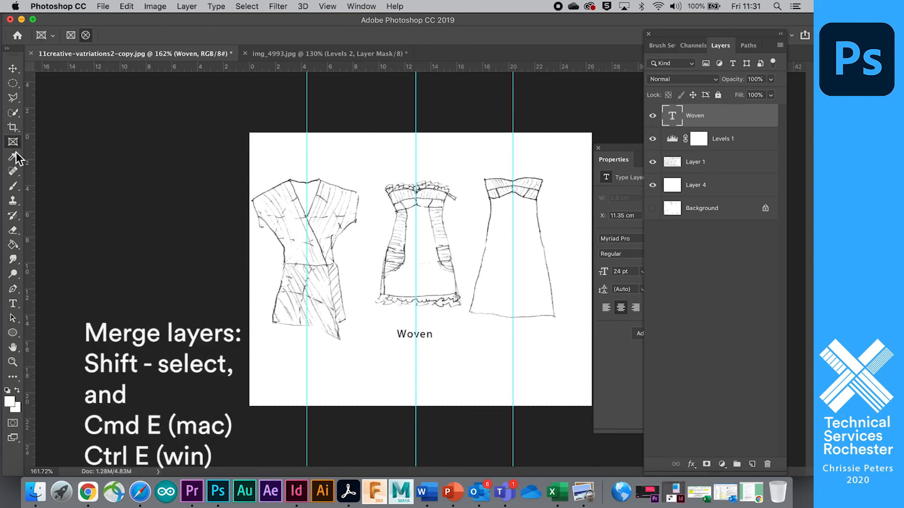
Add a new layer above the Woven label and open the brush settings for the Brush tool
click(14, 190)
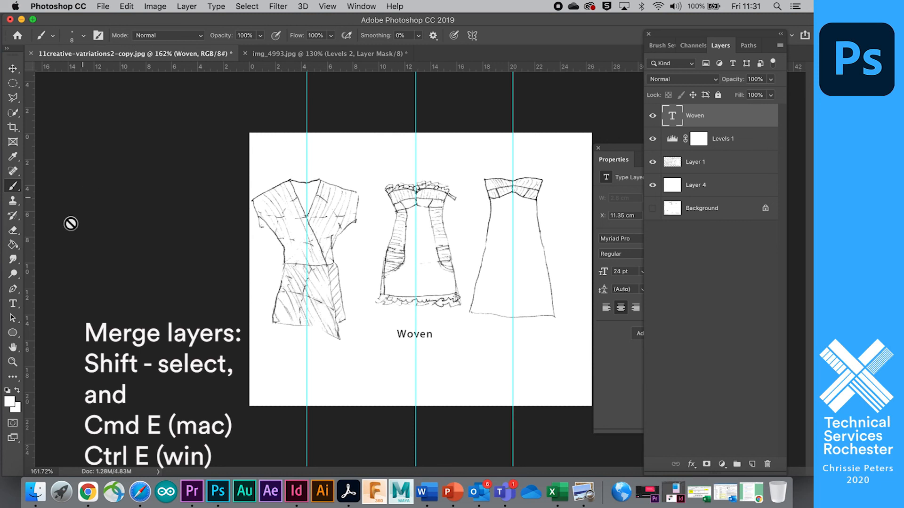
click(752, 464)
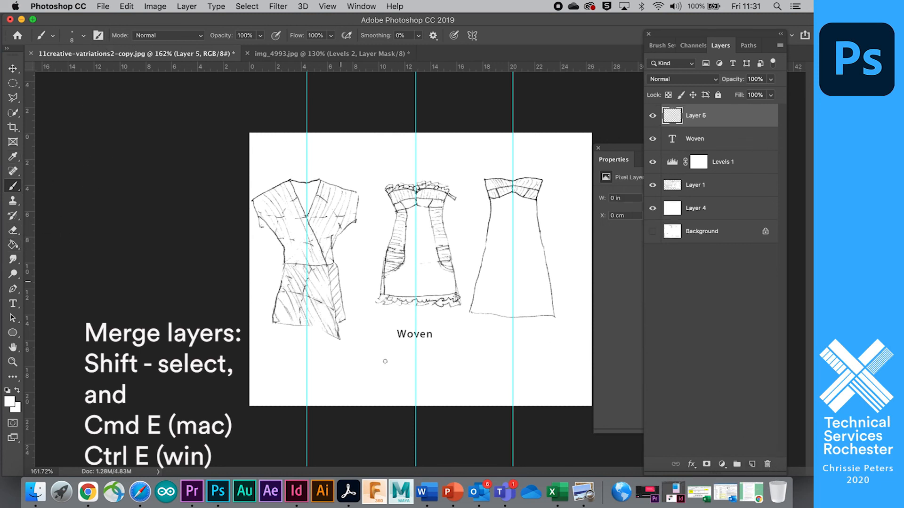
click(98, 35)
click(97, 35)
click(100, 36)
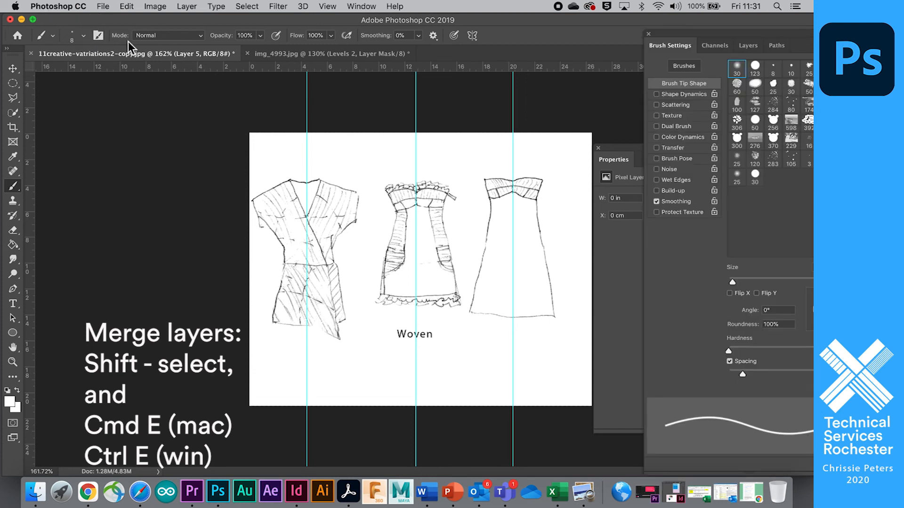
Choose the hard round brush tip and reduce its size to 2 px
click(754, 66)
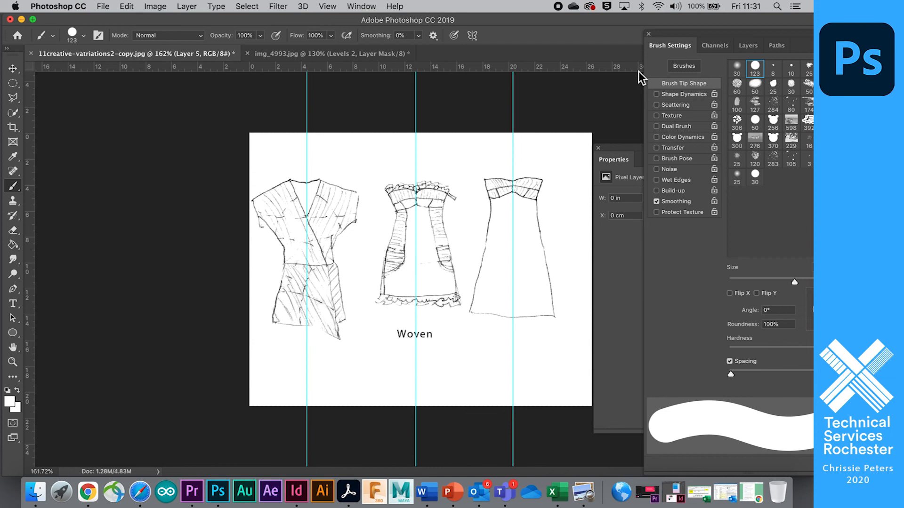
key(bracketleft)
key(bracketleft)
key(bracketleft)
key(bracketleft)
key(bracketleft)
key(bracketleft)
key(bracketleft)
key(bracketleft)
key(bracketleft)
key(bracketleft)
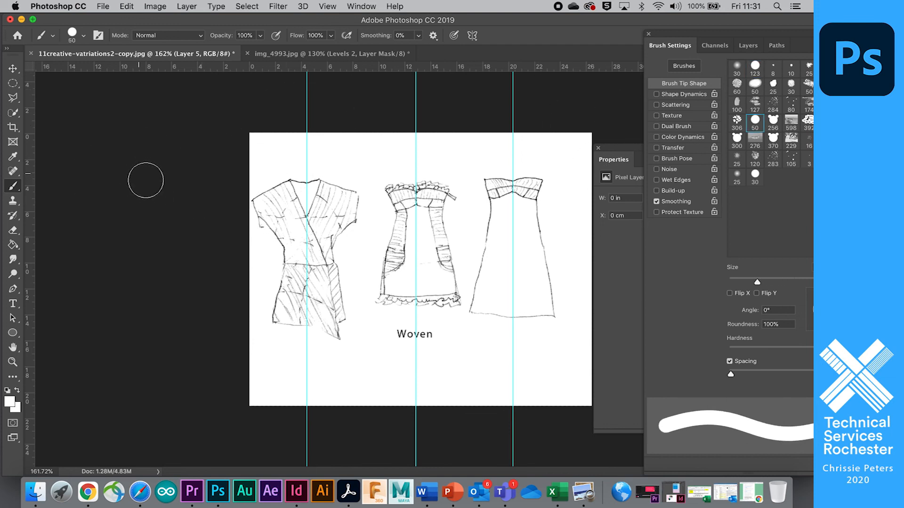
key(bracketleft)
key(bracketleft)
key(bracketleft)
key(bracketleft)
key(bracketleft)
key(bracketleft)
key(bracketleft)
key(bracketleft)
key(bracketleft)
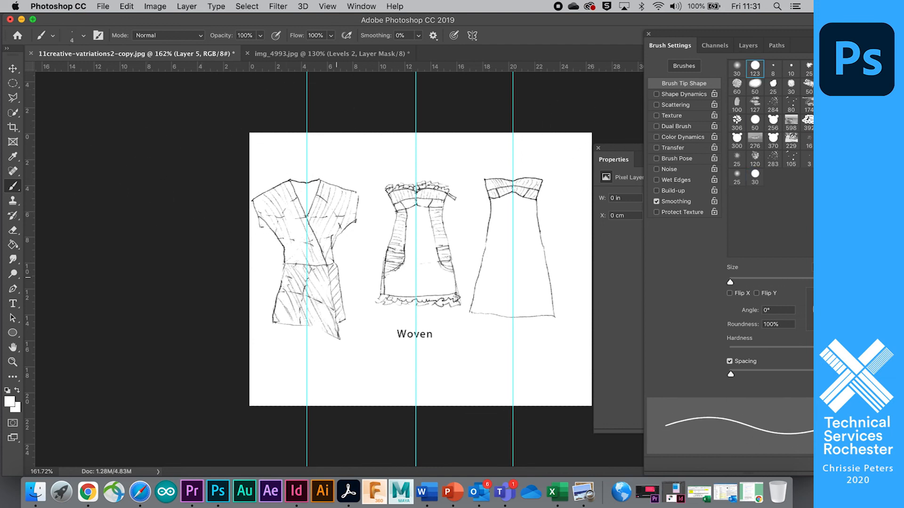
key(bracketleft)
key(bracketleft)
Try to paint a leader line between the Woven label and the middle dress, with the brush enlarged to 4 px
click(415, 328)
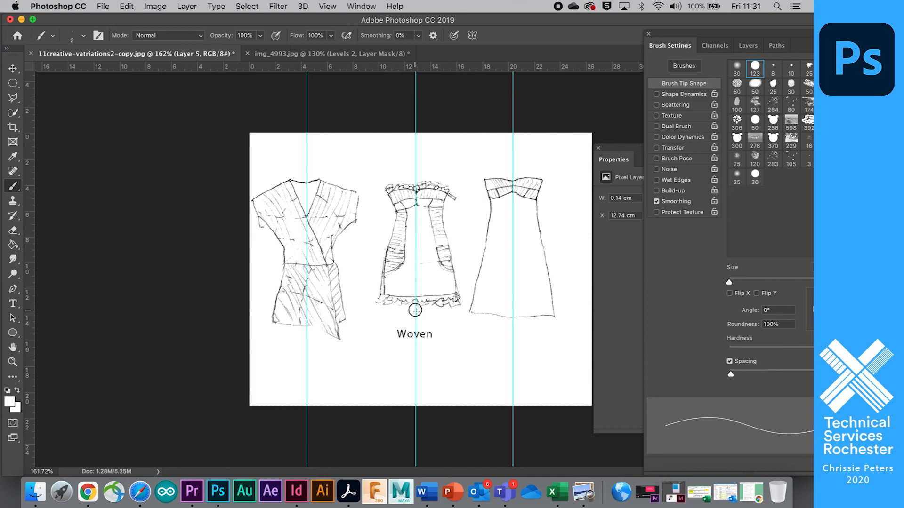
scroll(404, 314, up, 3)
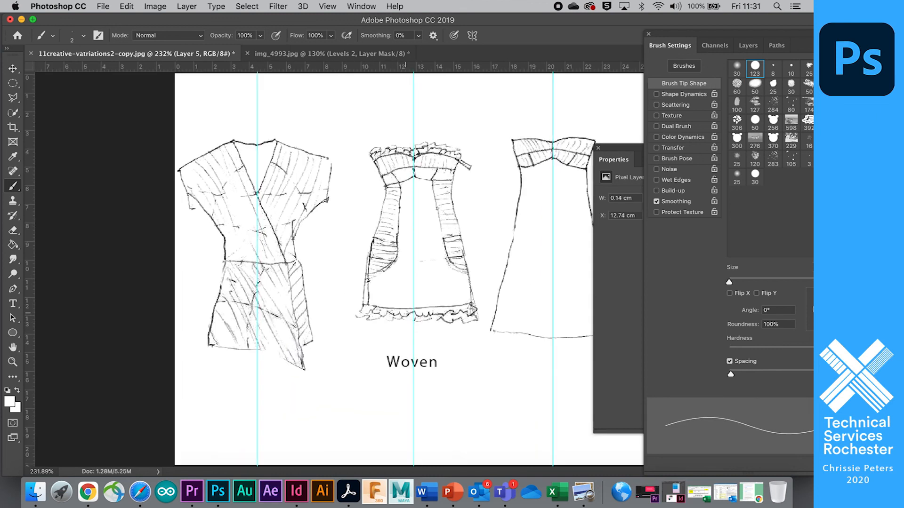
key(super+z)
key(bracketright)
key(bracketright)
drag(420, 352, 419, 332)
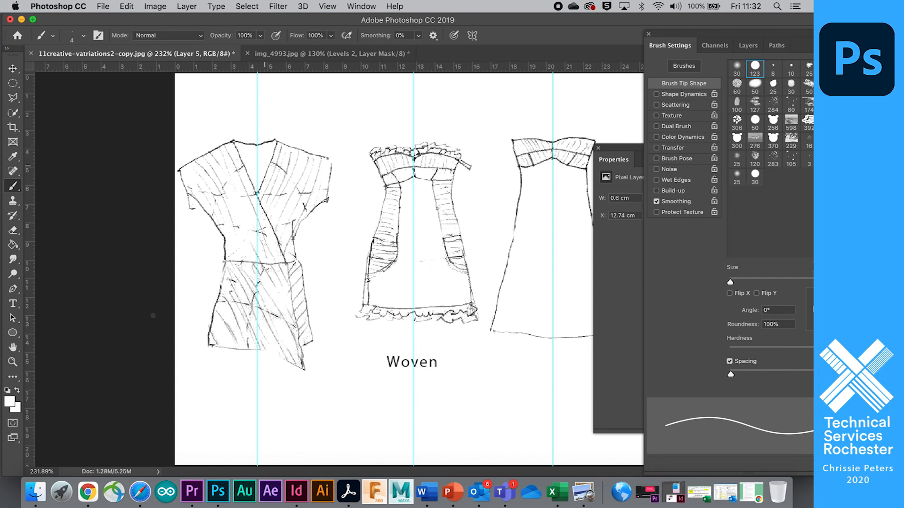
Reset the foreground colour to black and draw a straight 2 px leader line from the Woven label to the middle dress's ruffled hem
click(8, 390)
key(bracketleft)
key(bracketleft)
shift+click(449, 327)
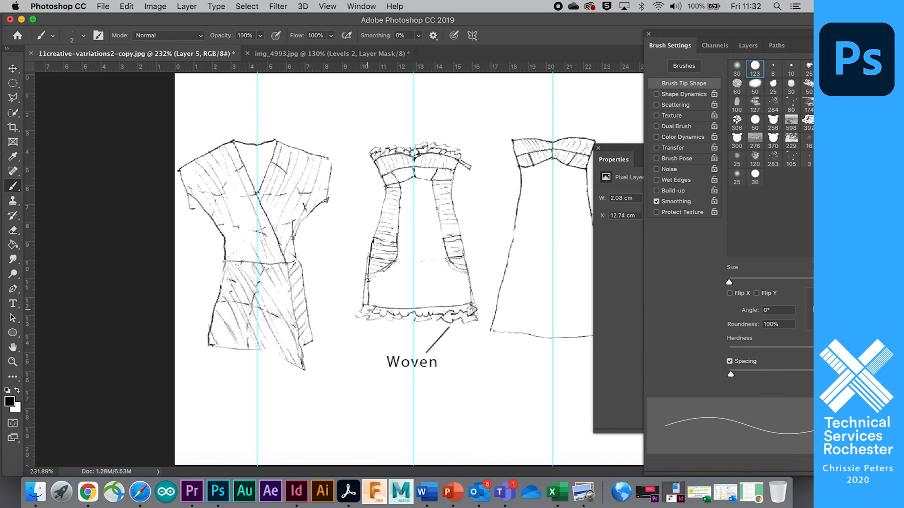
View the page at 100% and place it side by side with the original sketch in Preview for comparison
key(super+1)
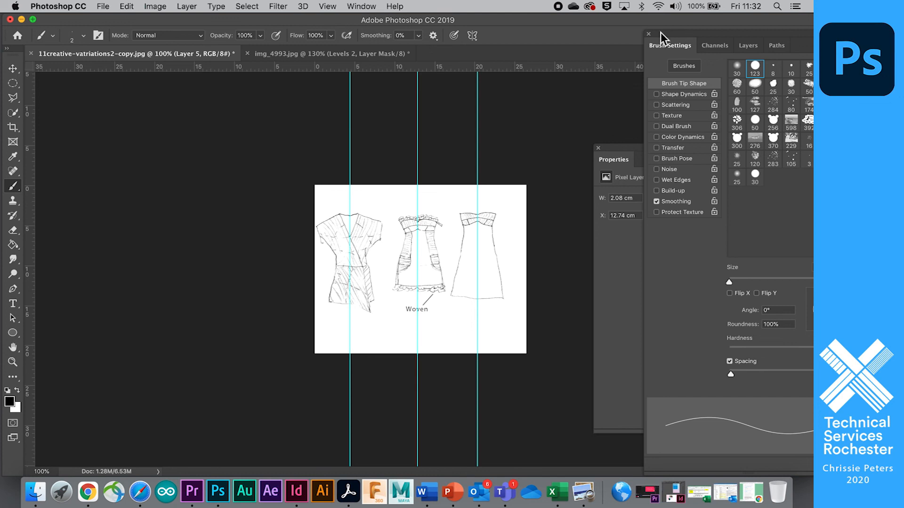
drag(627, 20, 623, 29)
click(624, 21)
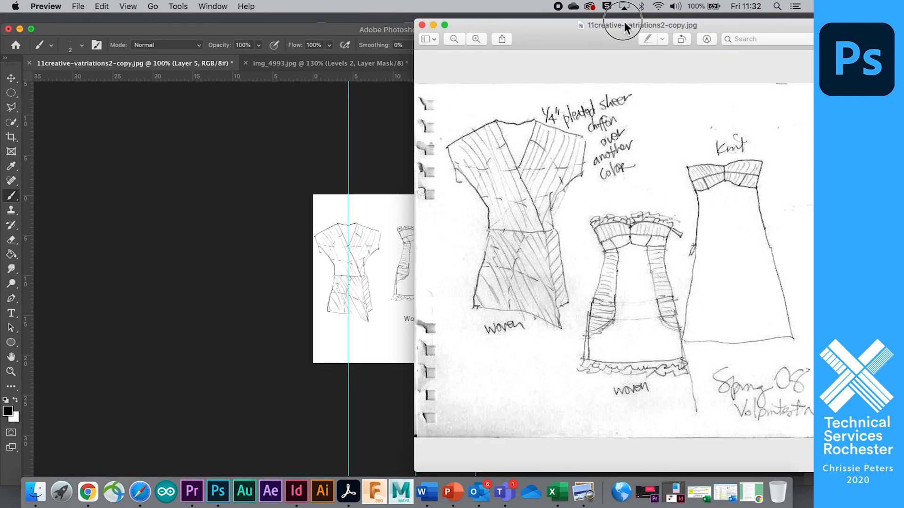
click(262, 30)
drag(262, 34, 109, 22)
click(730, 25)
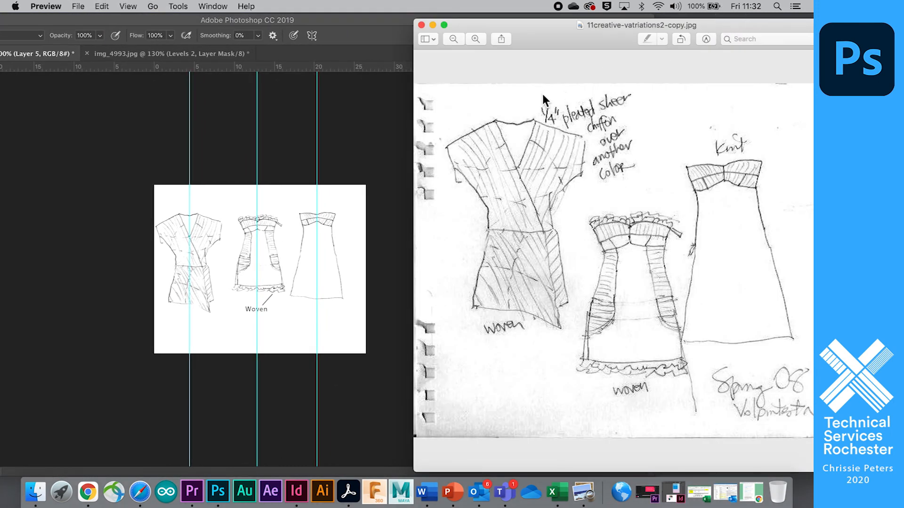
drag(544, 28, 522, 25)
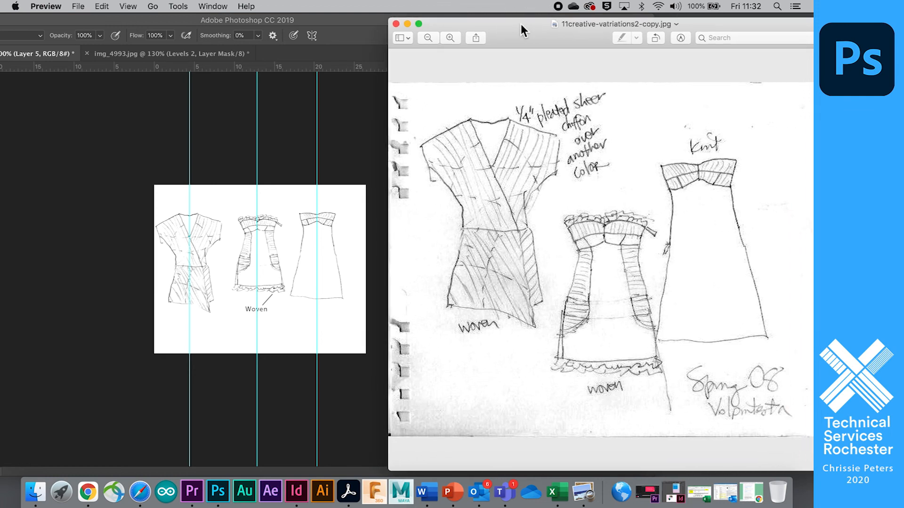